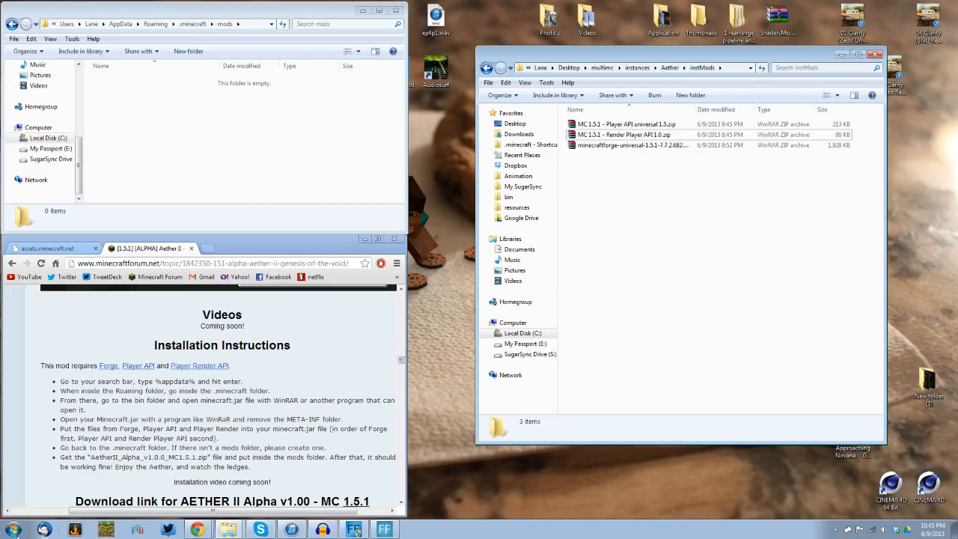
click(13, 530)
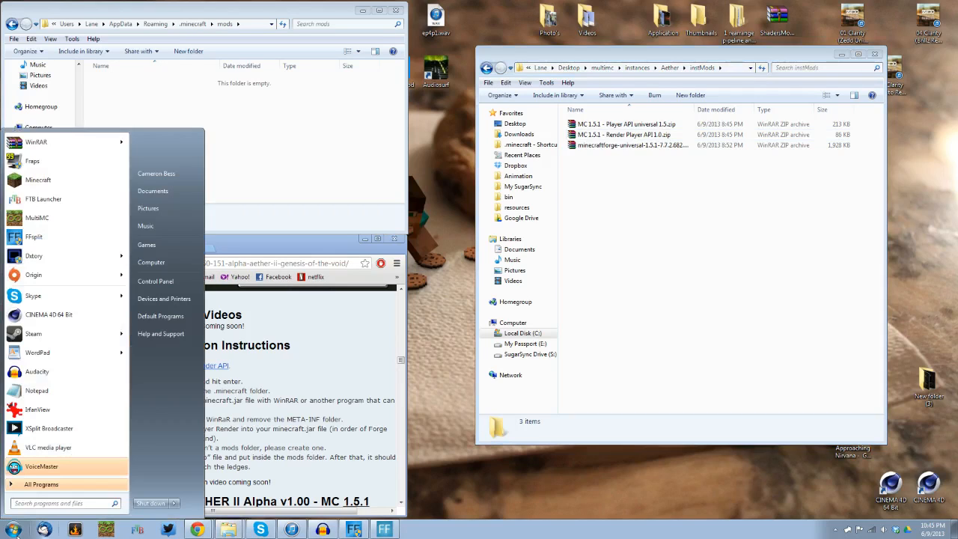
click(14, 530)
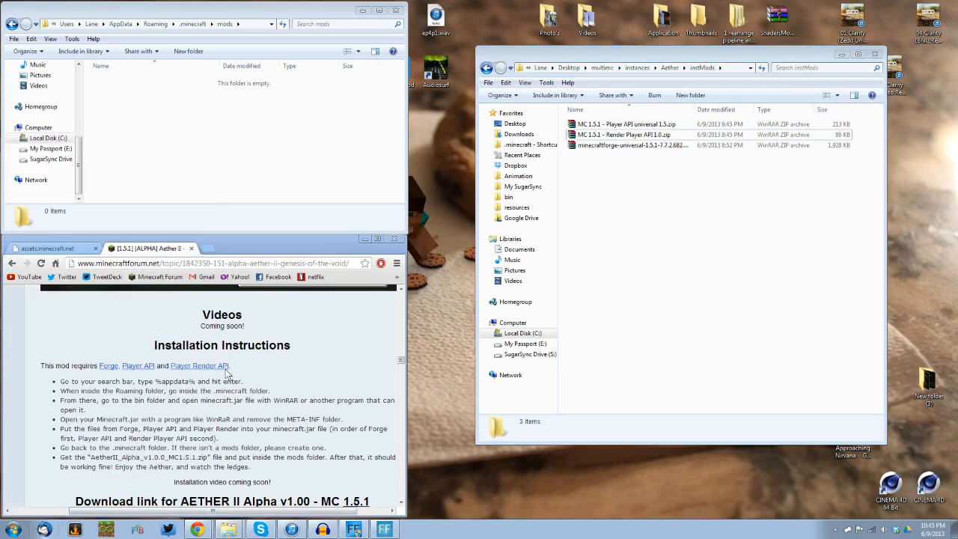
Copy the key 1_5_1/minecraft.jar from the assets.minecraft.net file listing, with the browser window maximized.
click(33, 250)
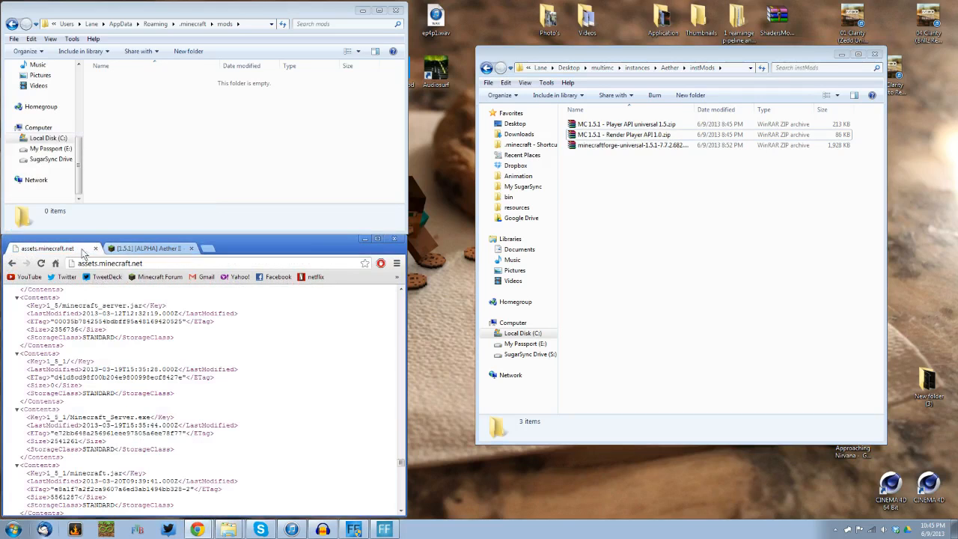
double_click(219, 246)
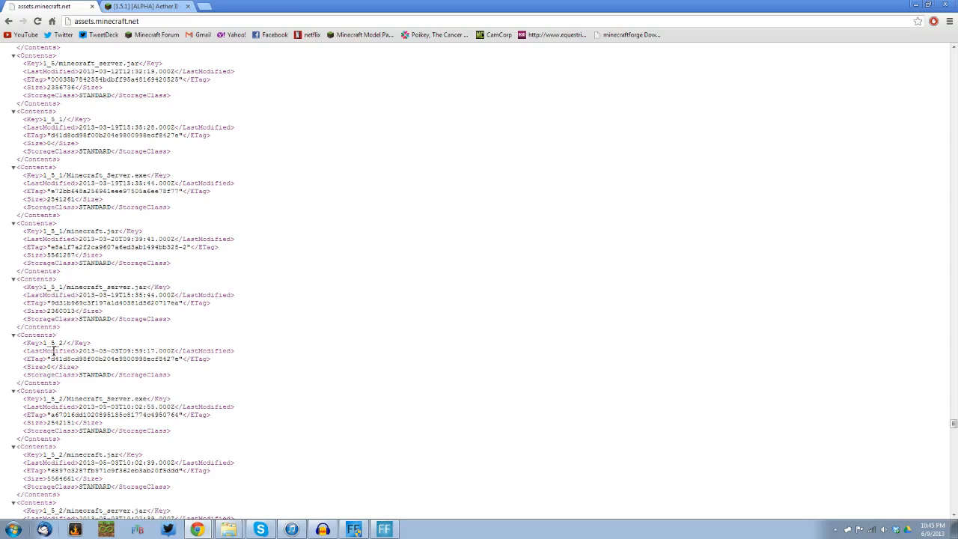
drag(25, 231, 146, 232)
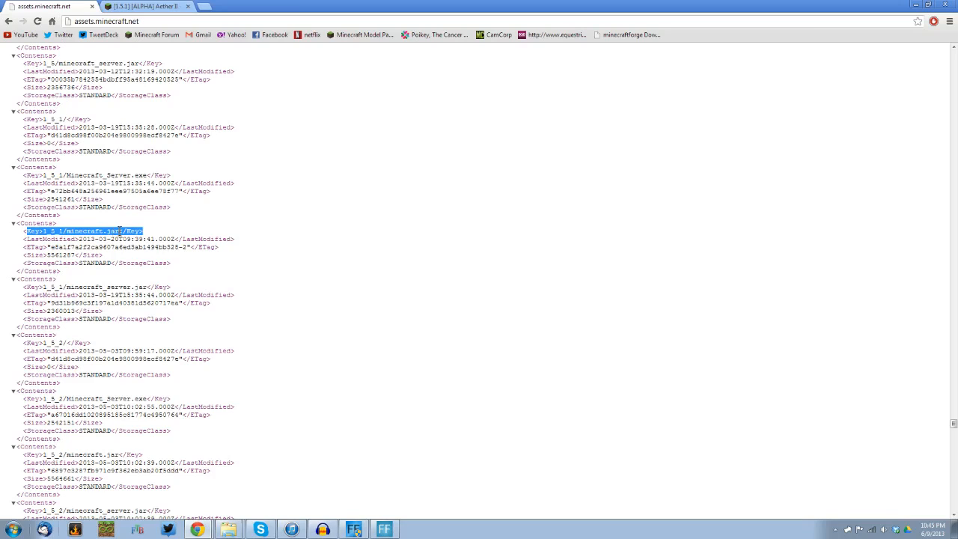
click(119, 231)
drag(120, 231, 45, 233)
right_click(48, 233)
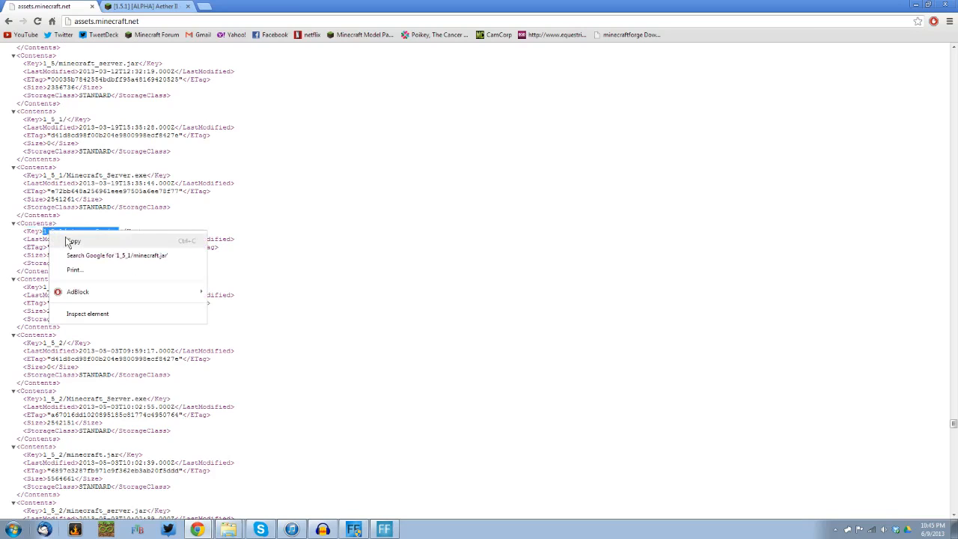
click(72, 242)
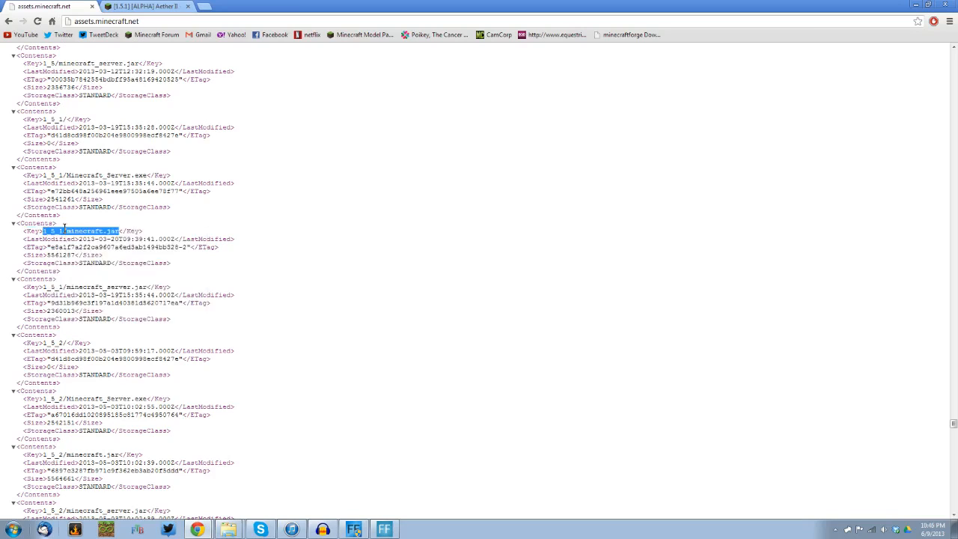
Load assets.minecraft.net/1_5_1/minecraft.jar to download minecraft.jar, and keep the file.
click(145, 22)
click(145, 22)
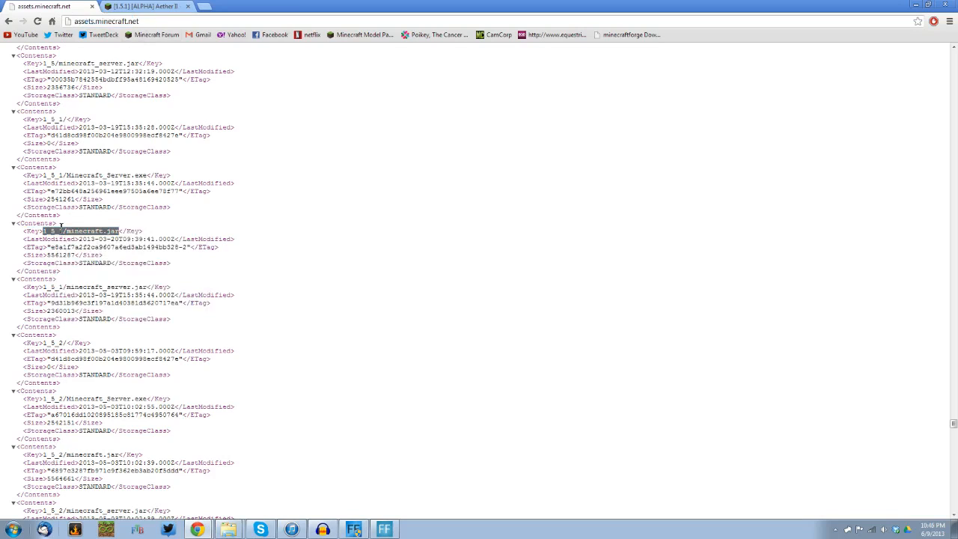
right_click(142, 26)
click(161, 83)
click(139, 22)
text(/)
key(Return)
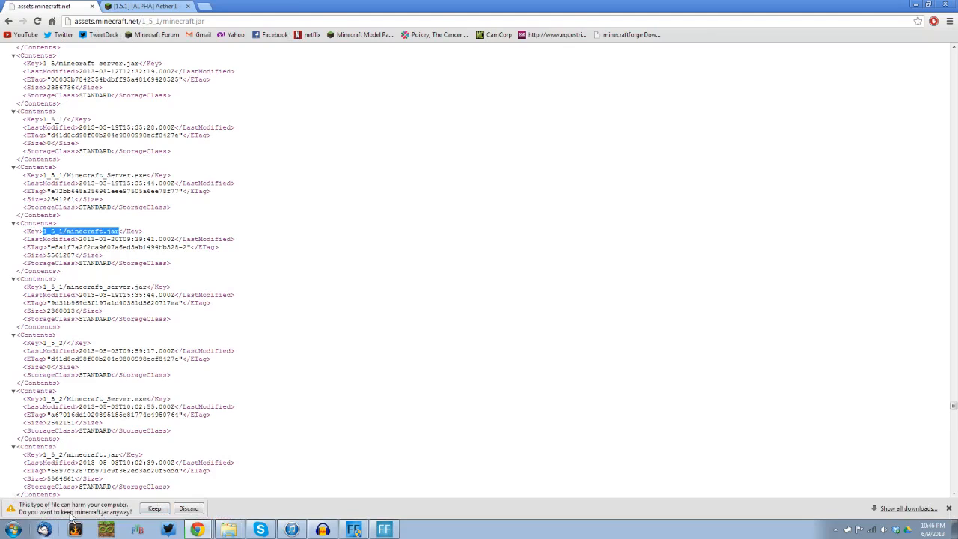
click(154, 508)
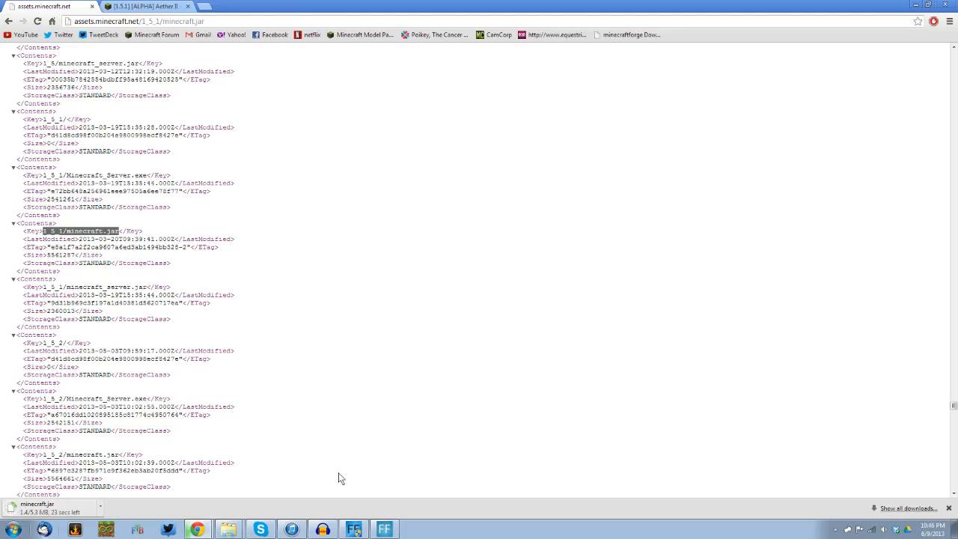
click(386, 345)
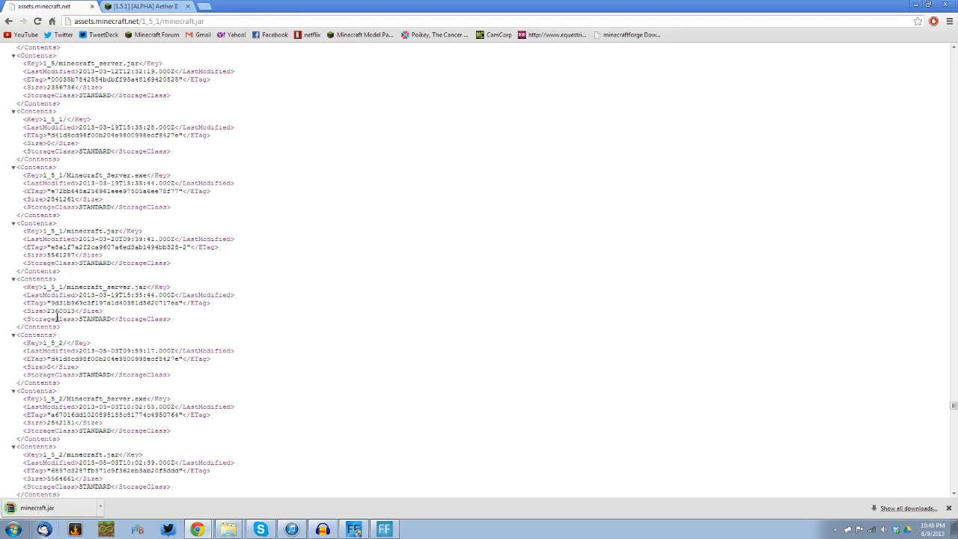
Copy the key 1_5_1/minecraft_server.jar from the file listing.
drag(43, 287, 146, 285)
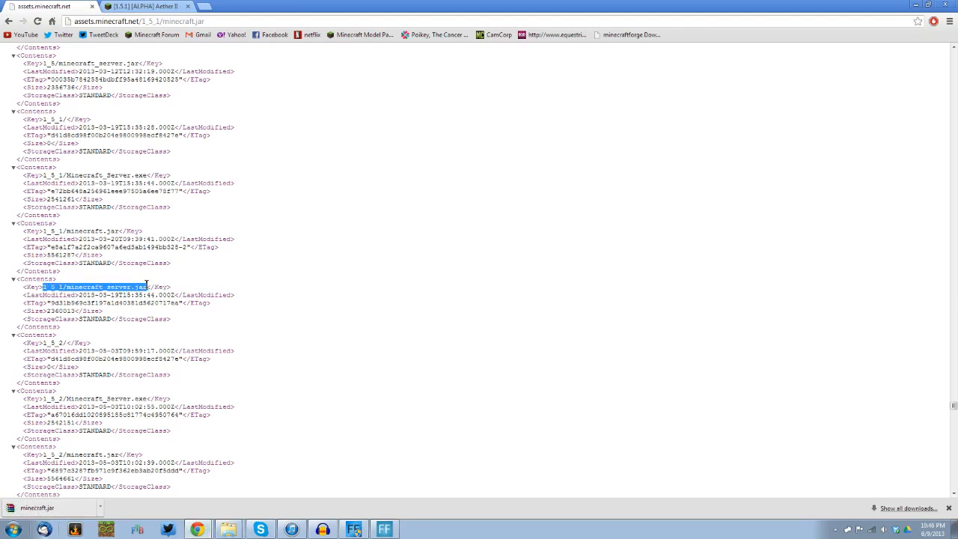
right_click(140, 284)
click(143, 293)
Change the address to assets.minecraft.net/1_5_1/minecraft_server.jar using the copied key and load it to download the server jar.
drag(205, 21, 162, 21)
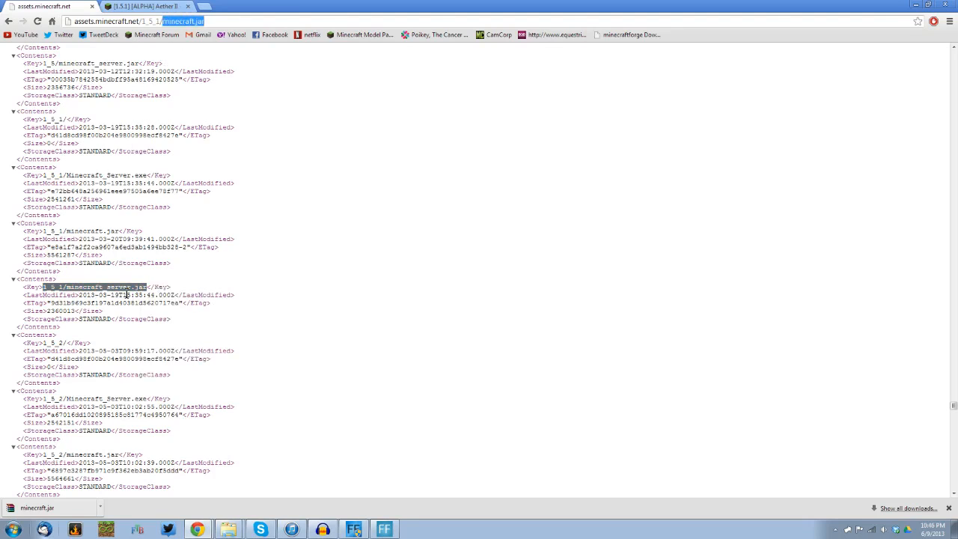
right_click(187, 22)
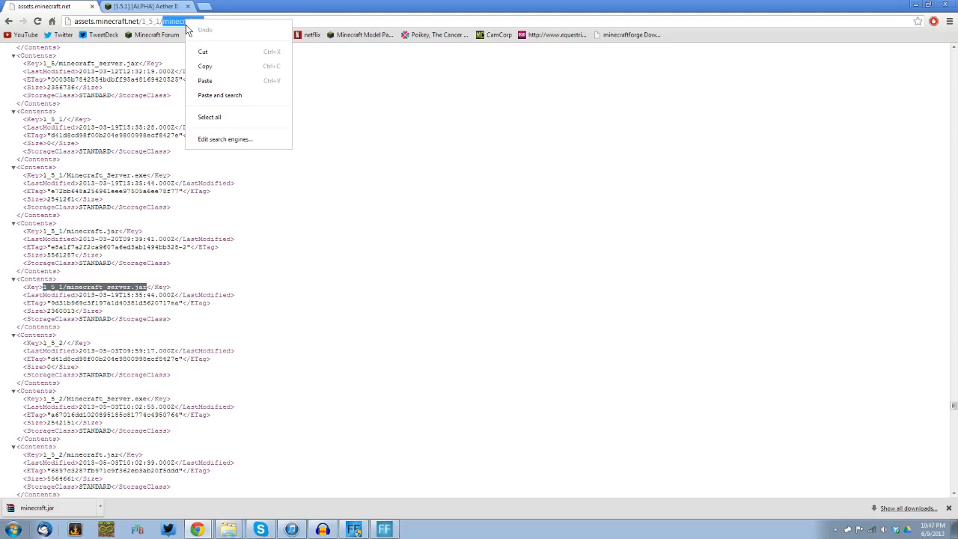
click(204, 80)
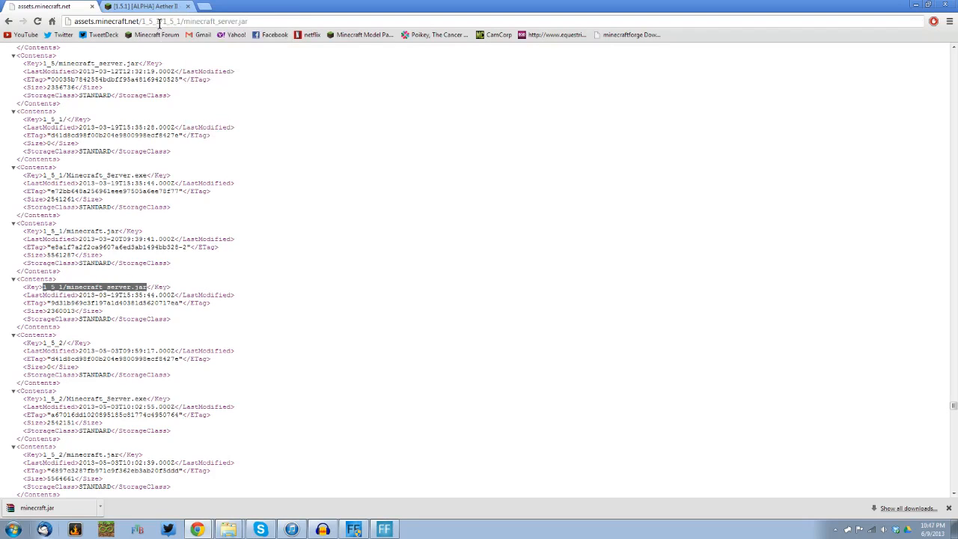
drag(164, 22, 140, 22)
key(BackSpace)
text(/)
key(Return)
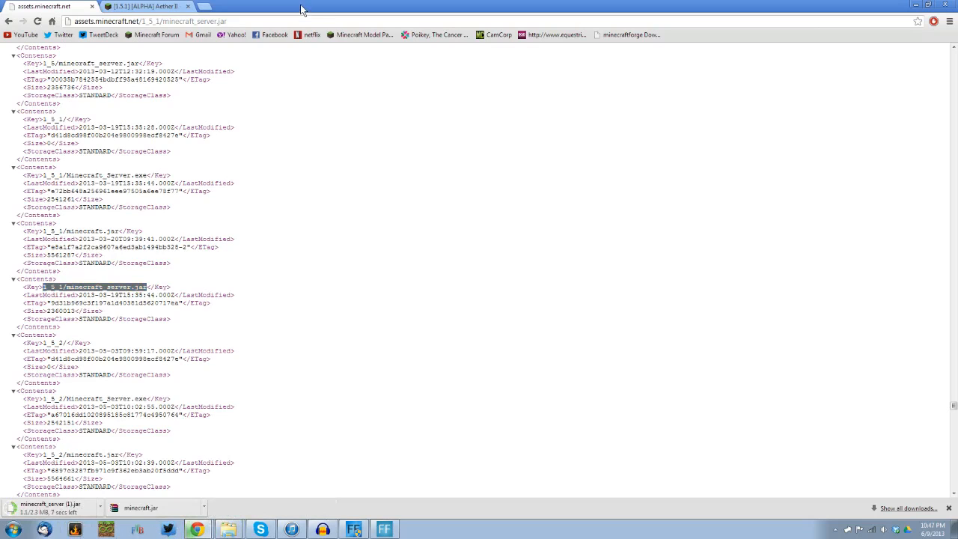
On the Aether II forum page, open the required Forge, Player API and Player Render API links in separate tabs.
click(161, 6)
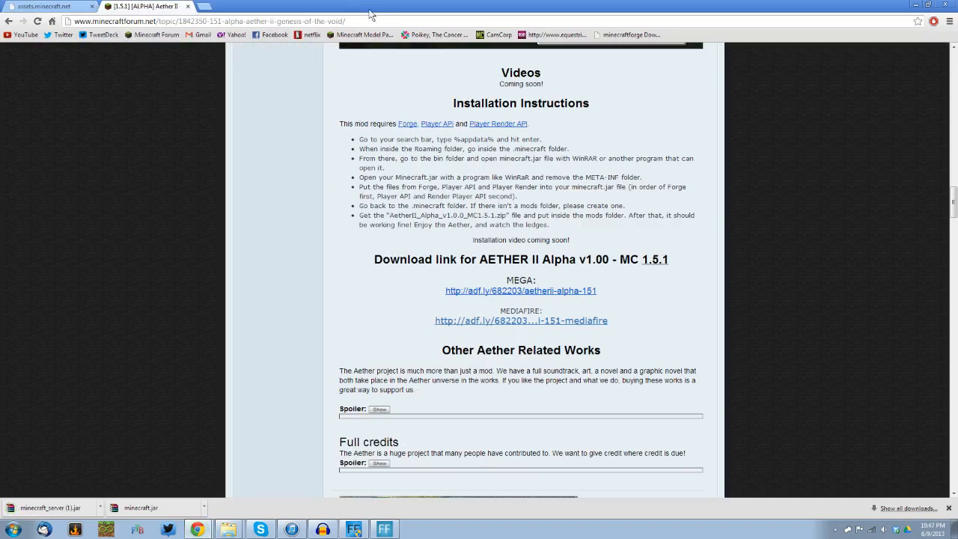
drag(378, 21, 31, 108)
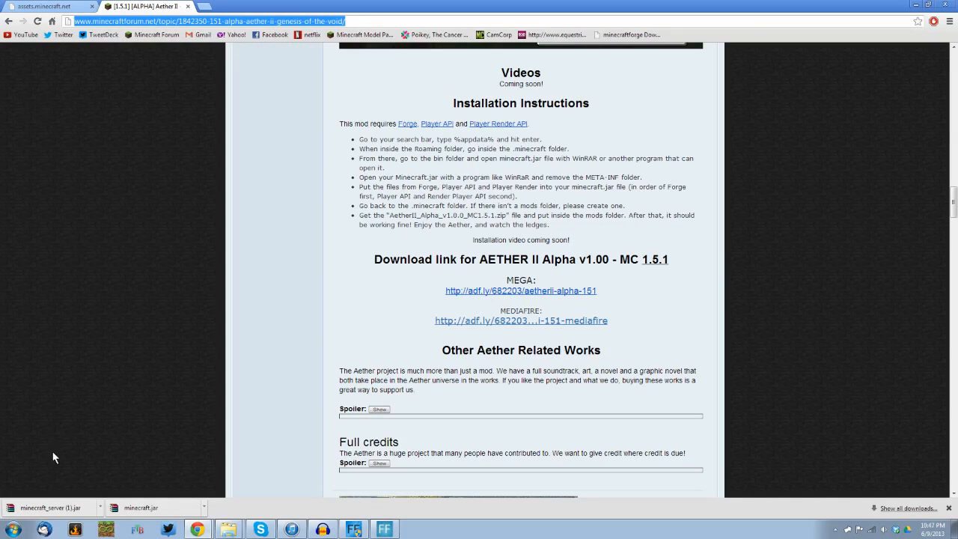
click(364, 87)
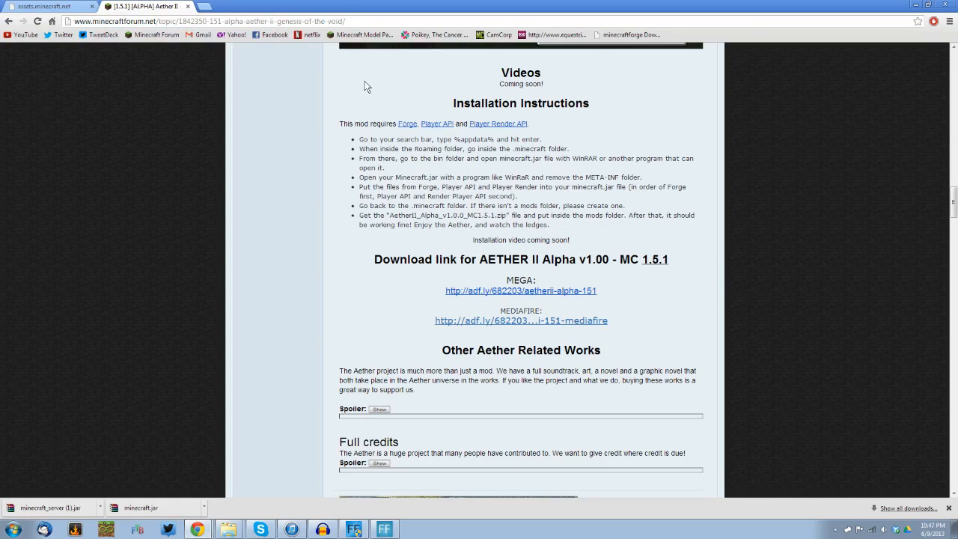
middle_click(410, 126)
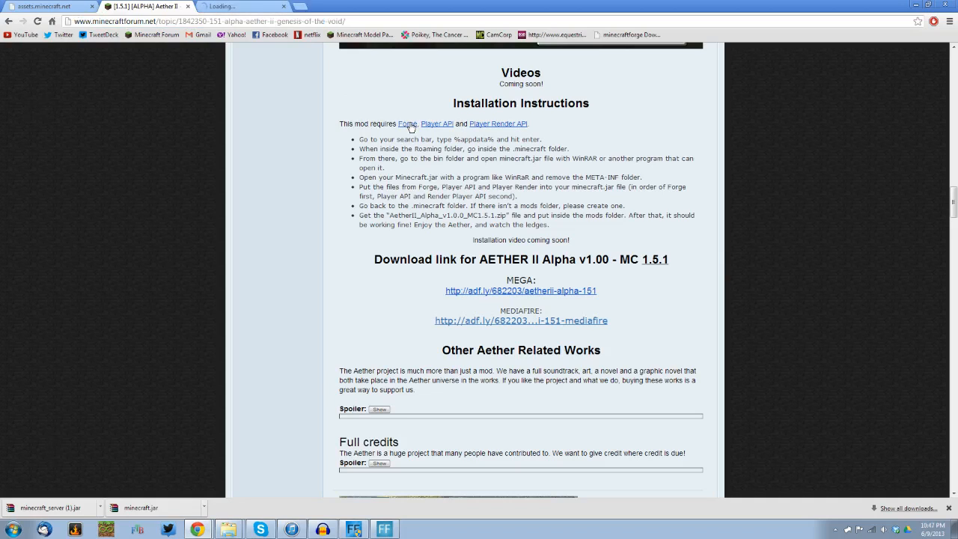
middle_click(444, 125)
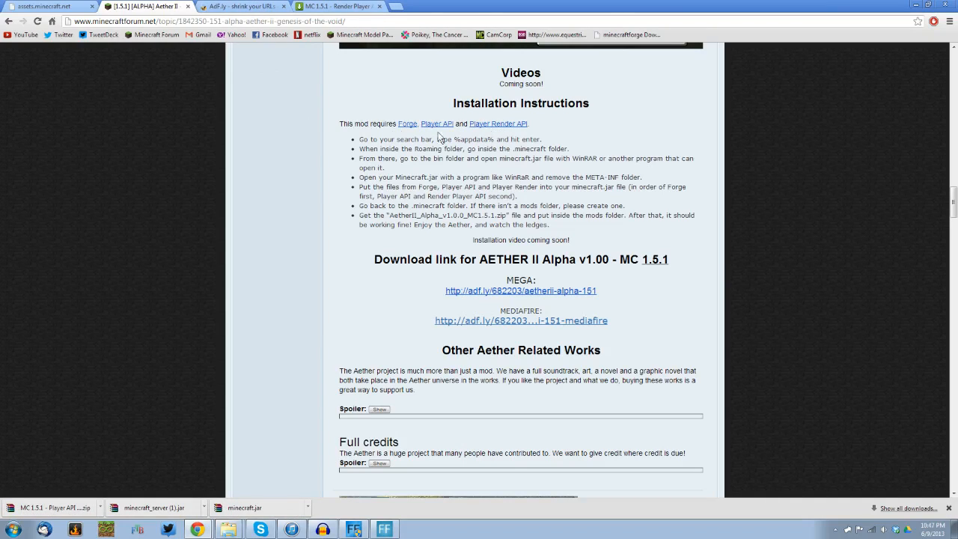
Download the Forge 1.5.1 zip past the adf.ly ad and MC 1.5.1 - Render Player API 1.0.zip from MediaFire.
click(224, 8)
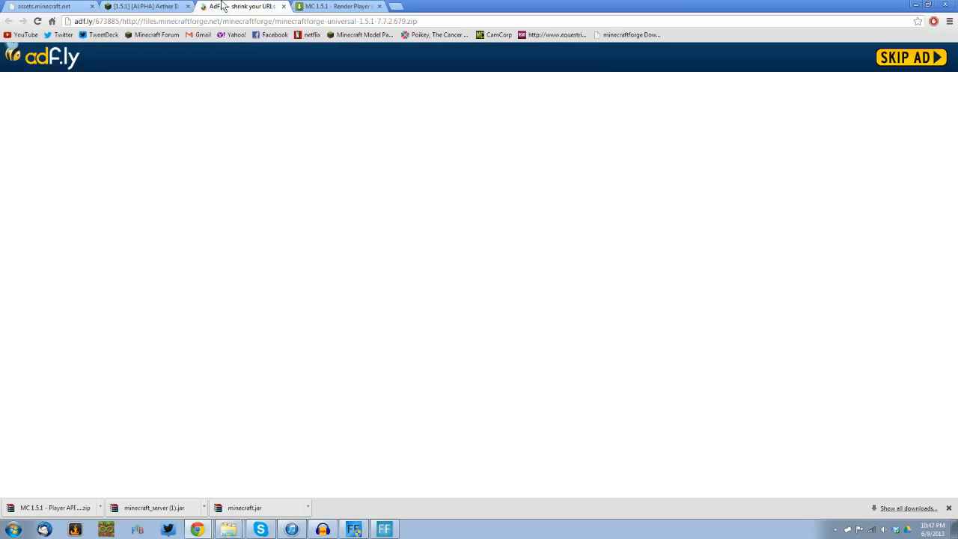
click(886, 59)
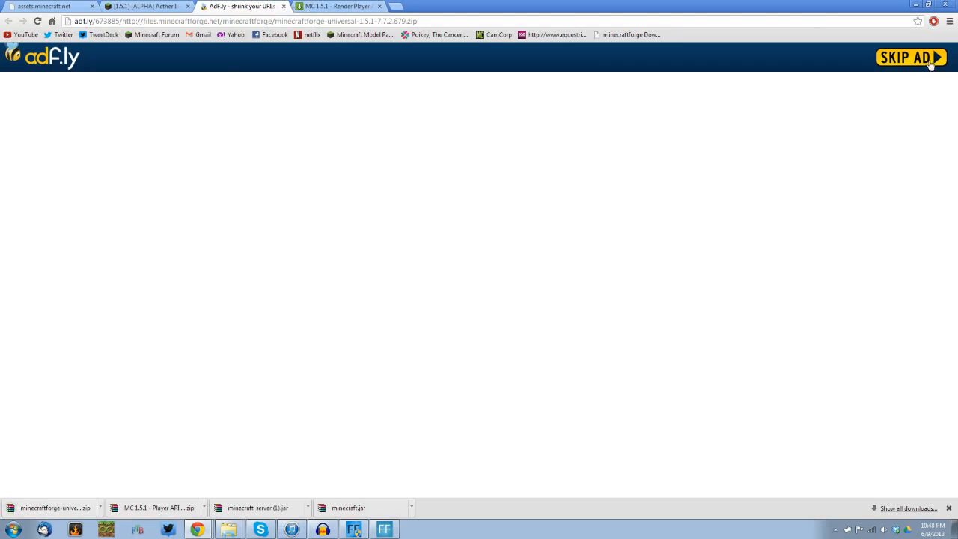
click(336, 7)
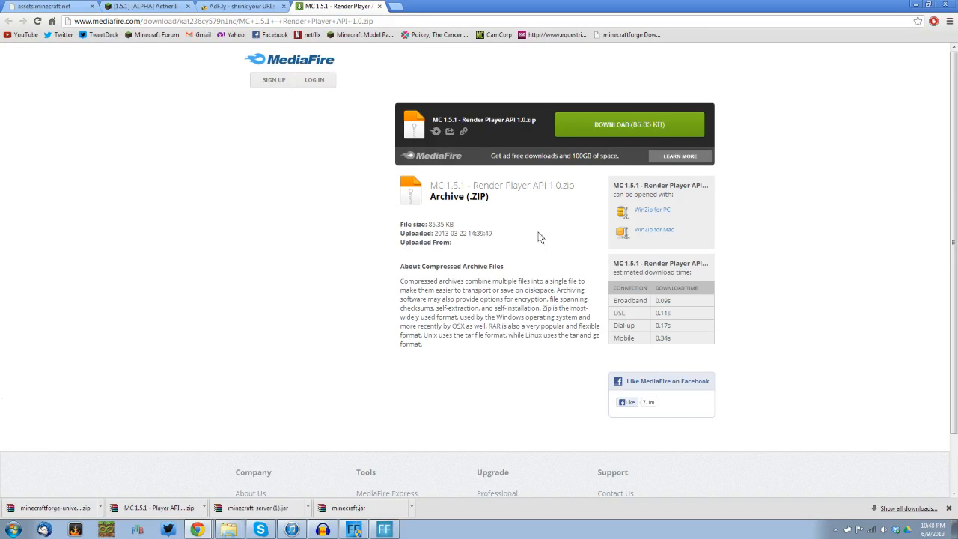
click(582, 133)
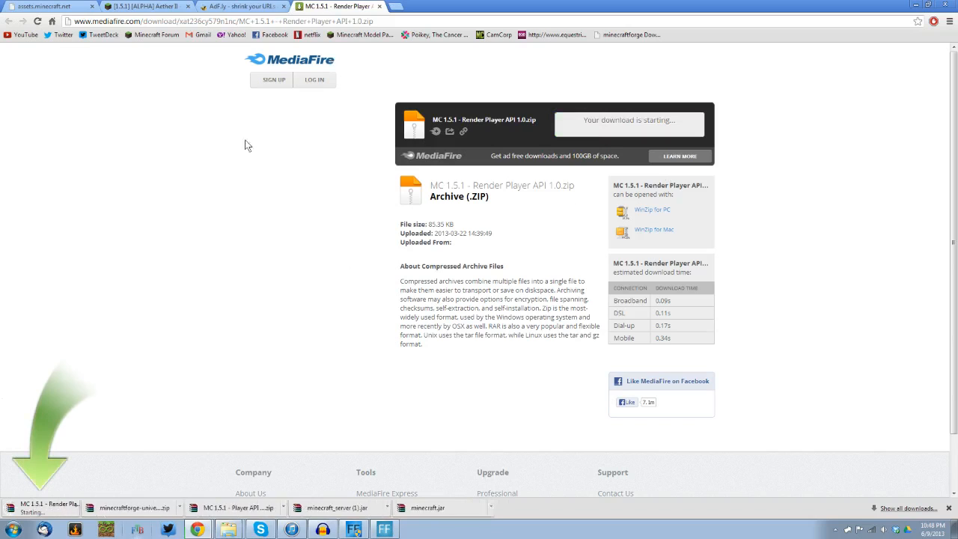
Close the adf.ly and MediaFire tabs, then restore the browser window to a smaller size and minimize it.
click(284, 6)
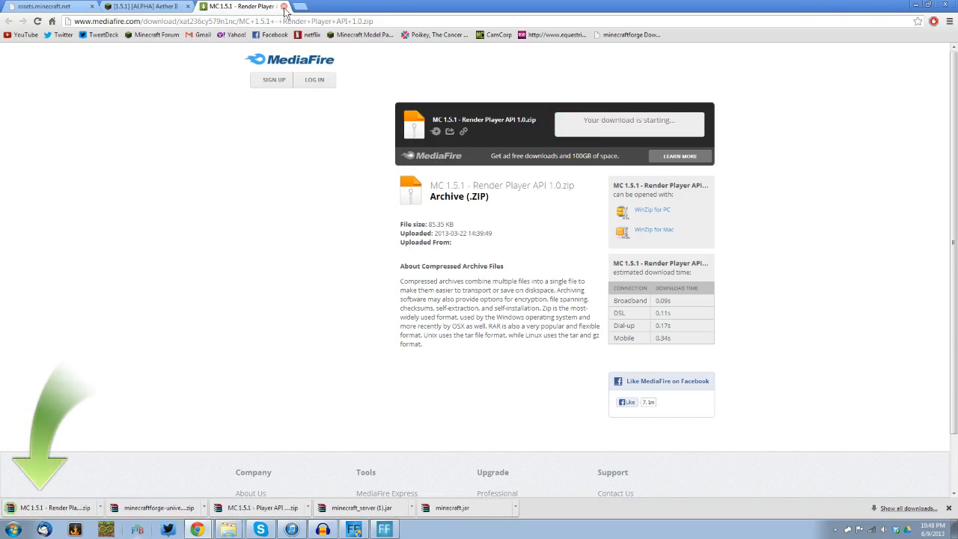
click(284, 7)
drag(285, 13, 194, 268)
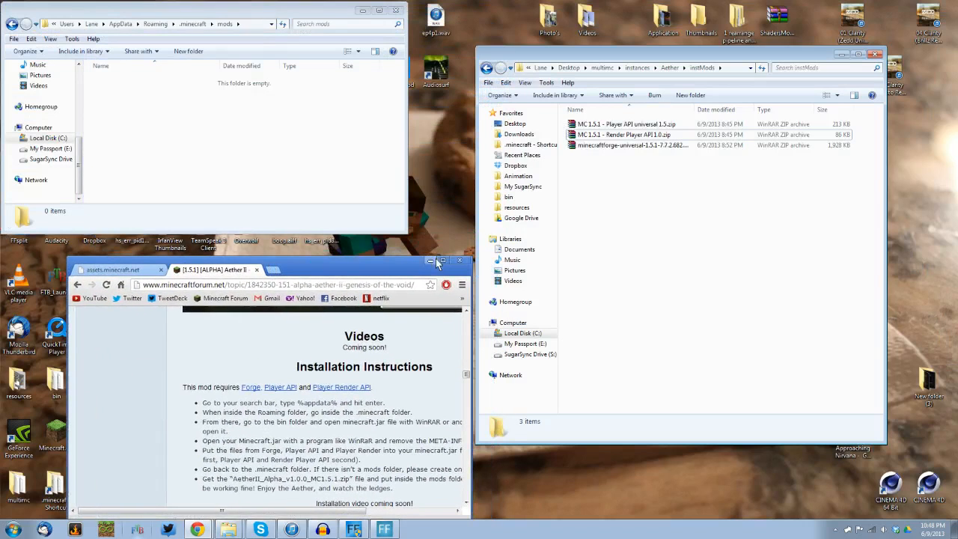
click(435, 259)
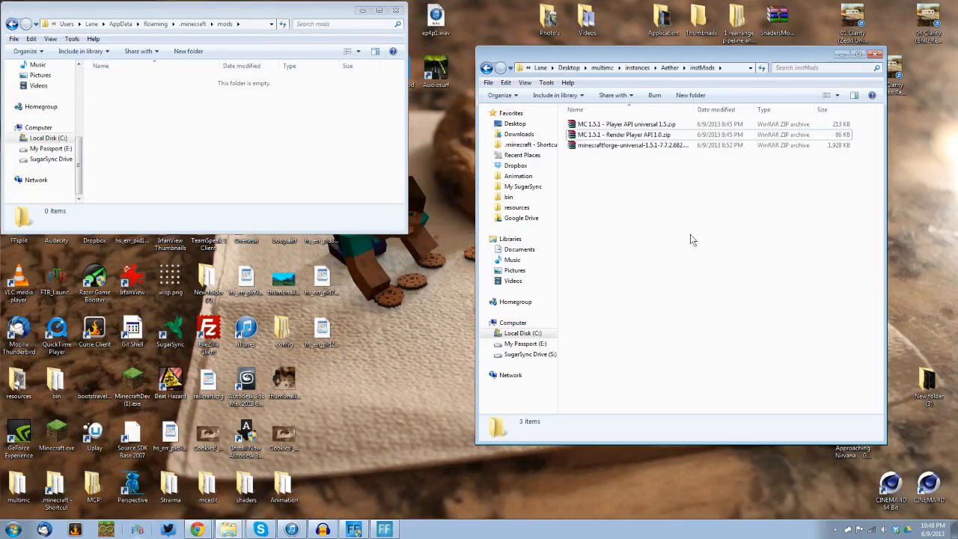
Go through the Player API, Render Player API and Minecraft Forge zip files in the instMods folder.
click(607, 124)
click(607, 134)
click(612, 146)
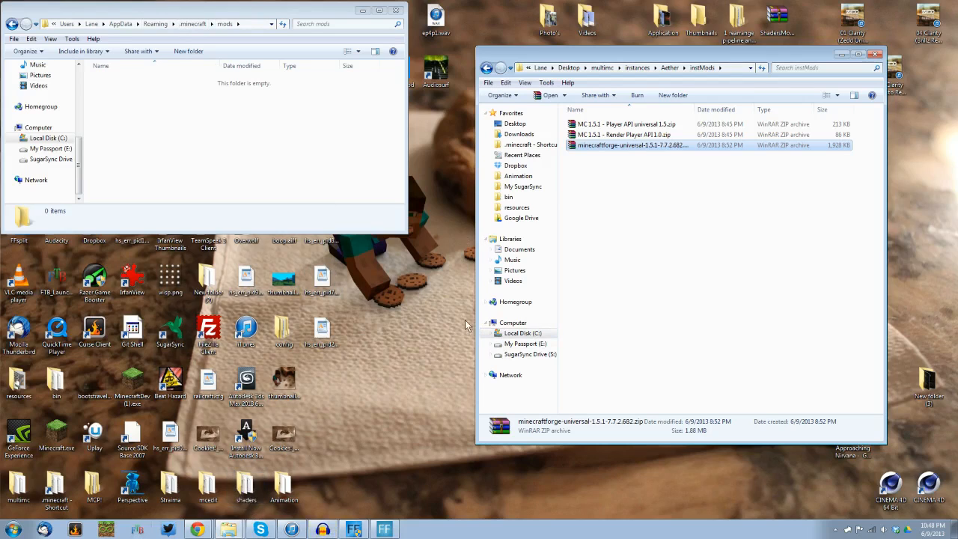
click(452, 345)
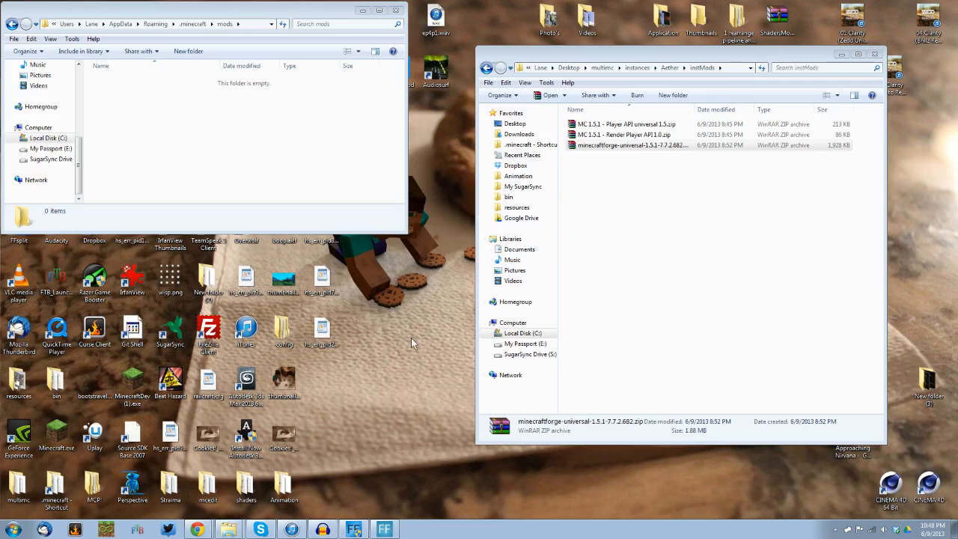
Open the Run dialog and move it to a free area below the mods folder window.
key(super+r)
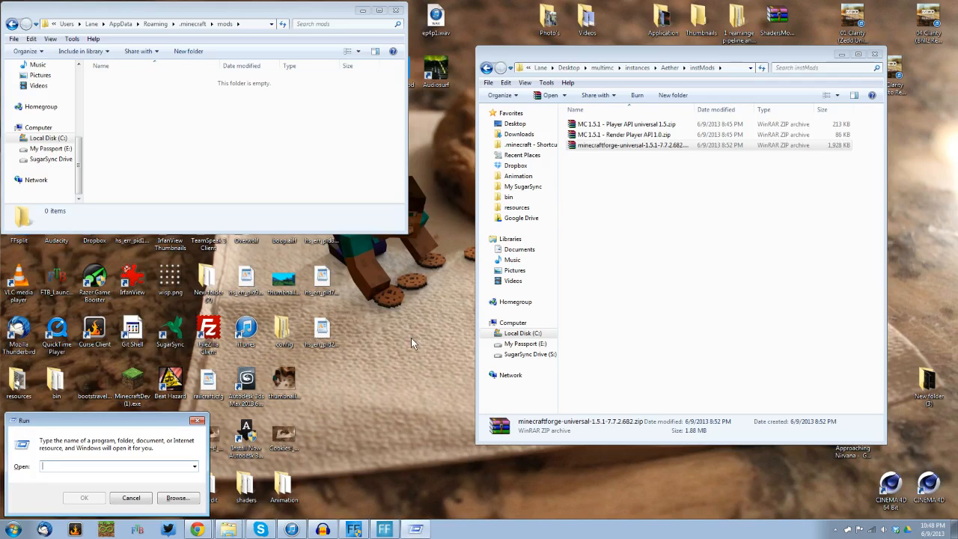
drag(79, 418, 222, 291)
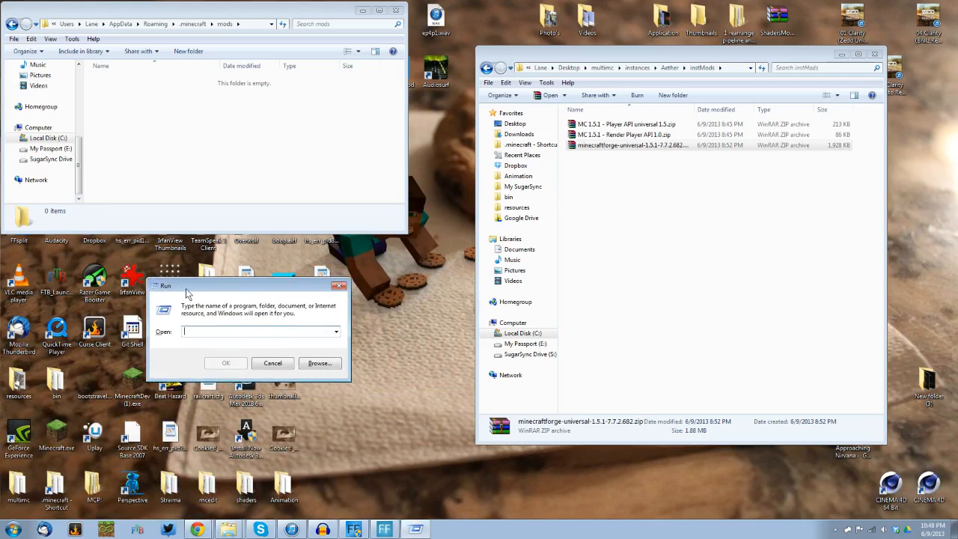
drag(186, 290, 95, 295)
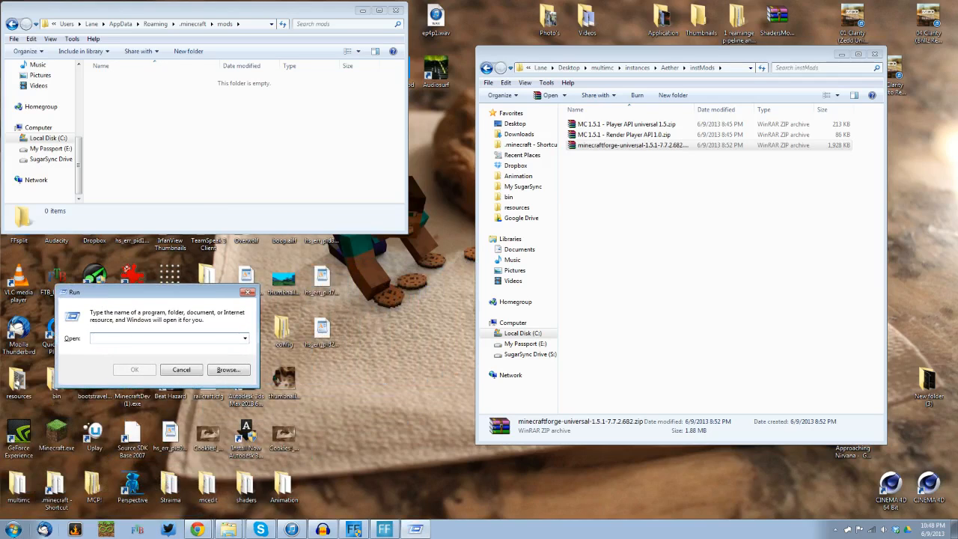
Search the Start menu for run, then clear the search.
click(13, 529)
text(ru)
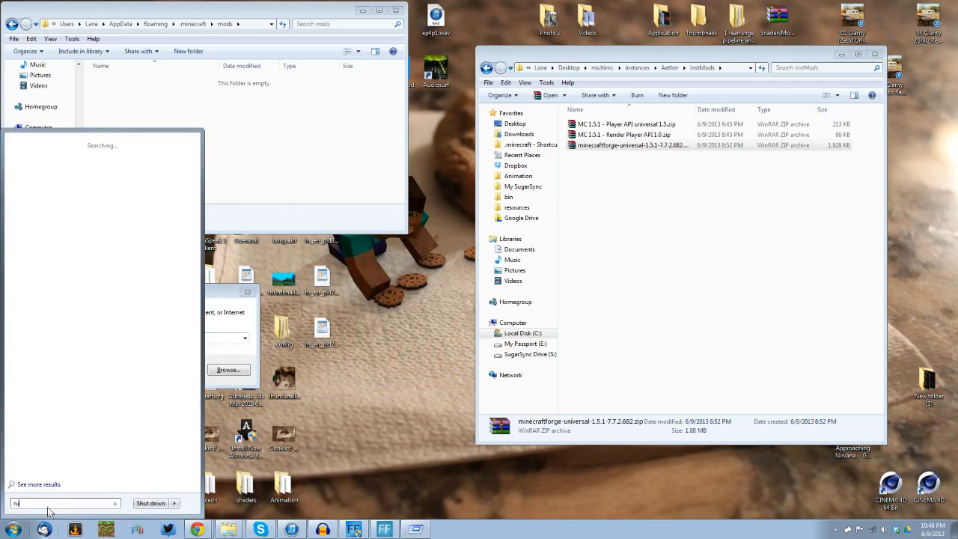
text(n)
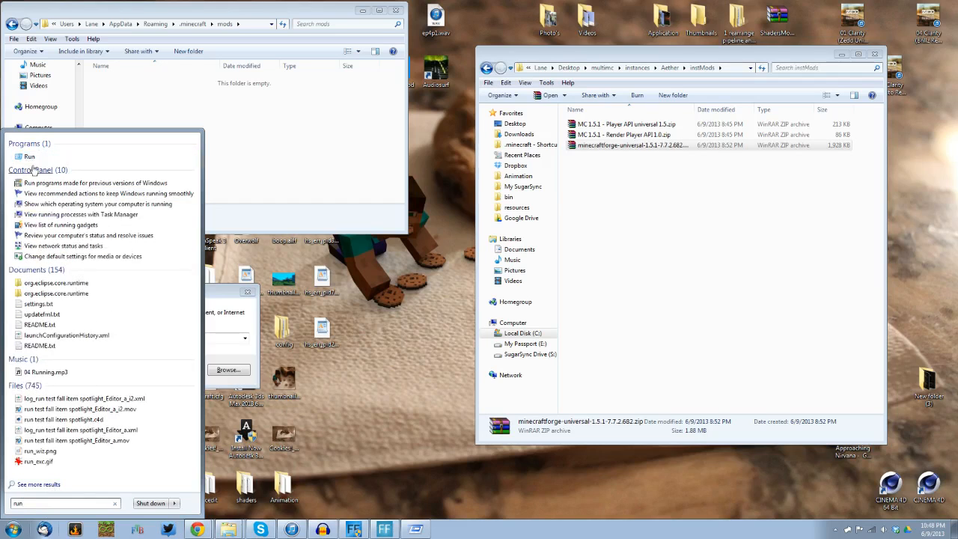
key(BackSpace)
key(BackSpace)
key(BackSpace)
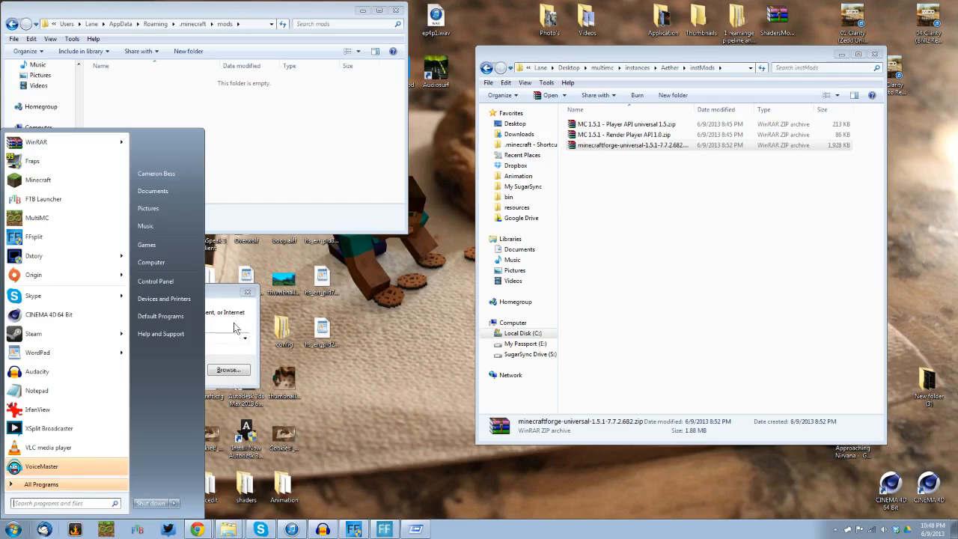
Run %appdata% from the Run dialog, then open the .minecraft folder inside Roaming.
click(217, 309)
drag(203, 297, 241, 303)
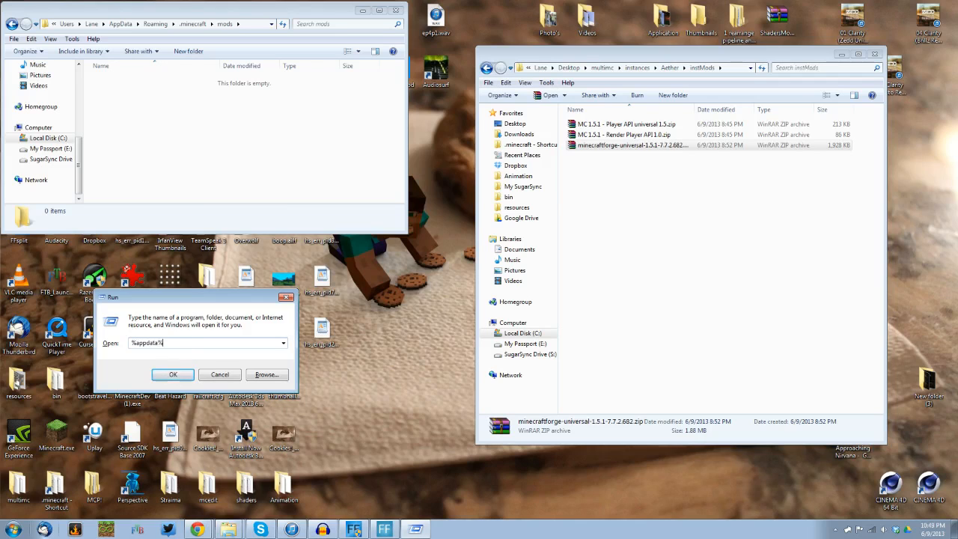
key(Return)
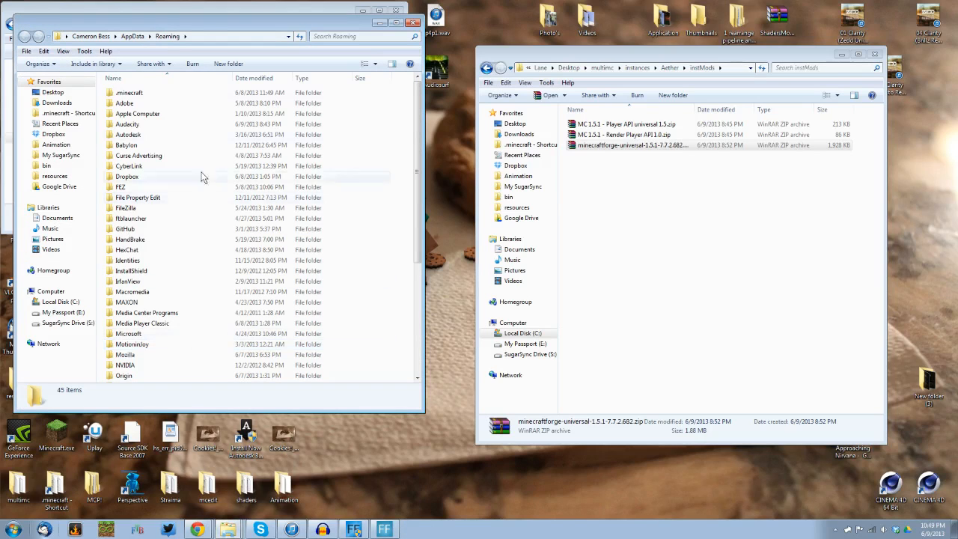
drag(202, 26, 251, 99)
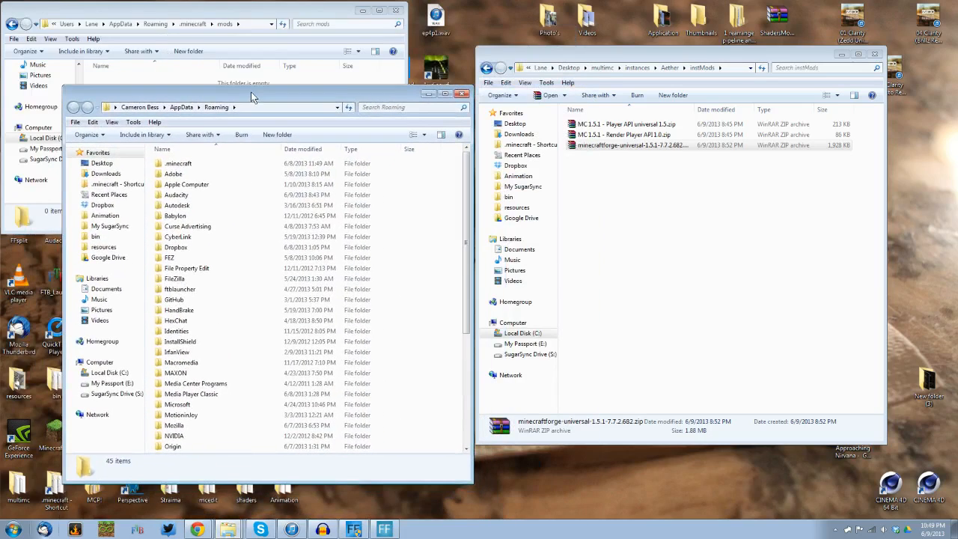
click(200, 166)
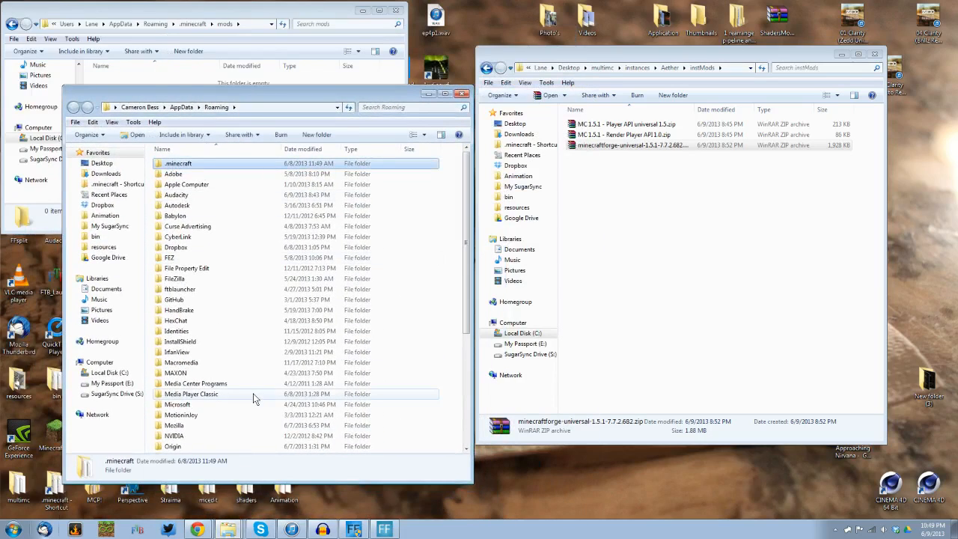
double_click(297, 169)
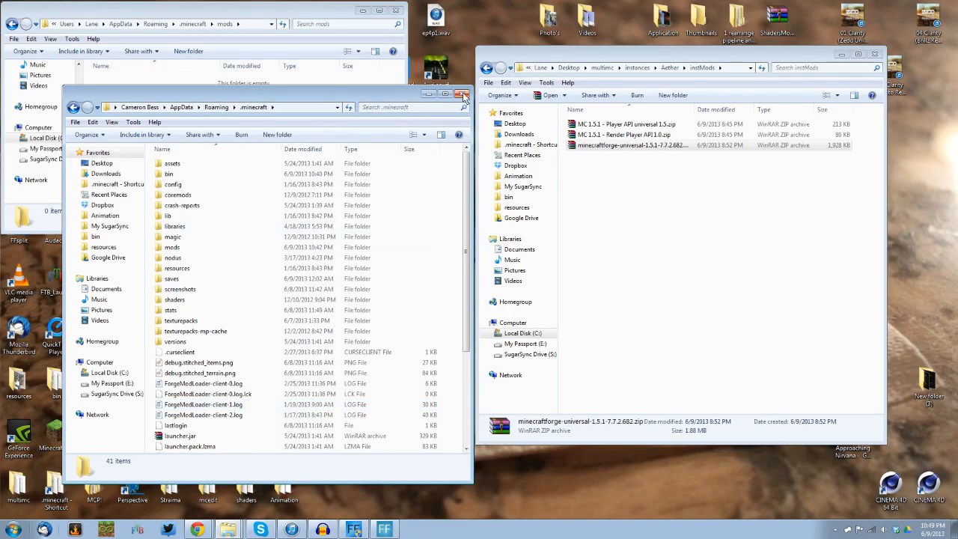
Close the empty mods folder window and place the .minecraft window beside the instMods window.
click(395, 11)
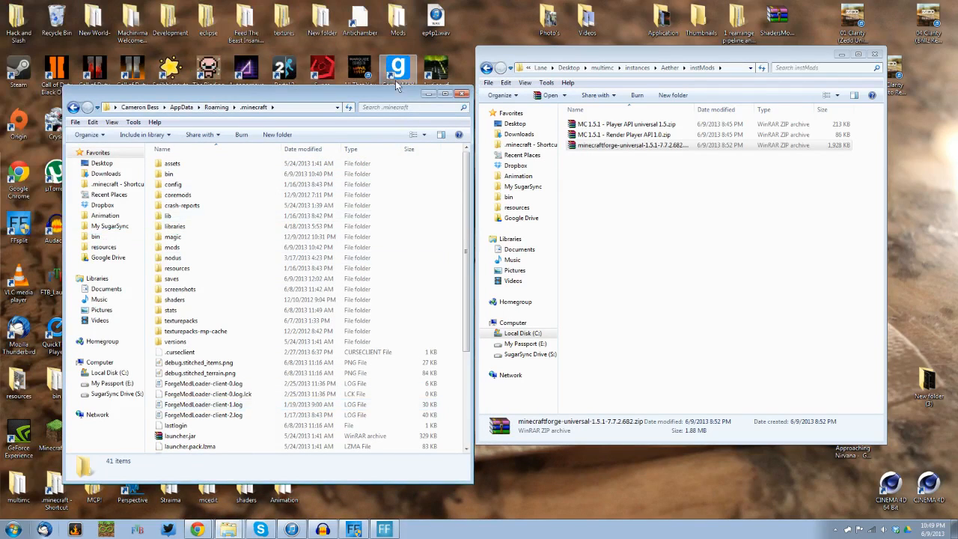
drag(400, 98, 372, 55)
scroll(291, 209, down, 5)
scroll(295, 329, up, 3)
scroll(296, 338, up, 2)
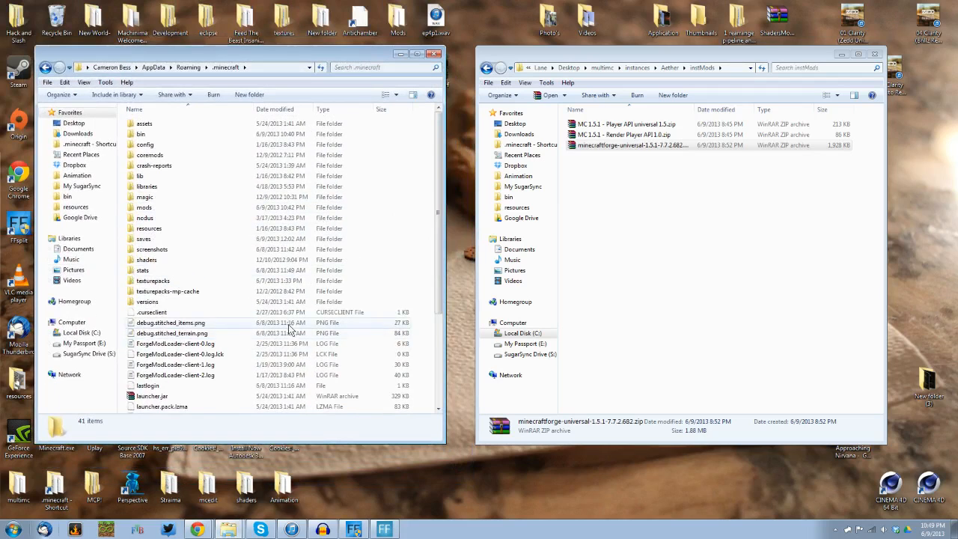
Open the bin folder inside .minecraft and select minecraft.jar.
click(197, 154)
click(199, 122)
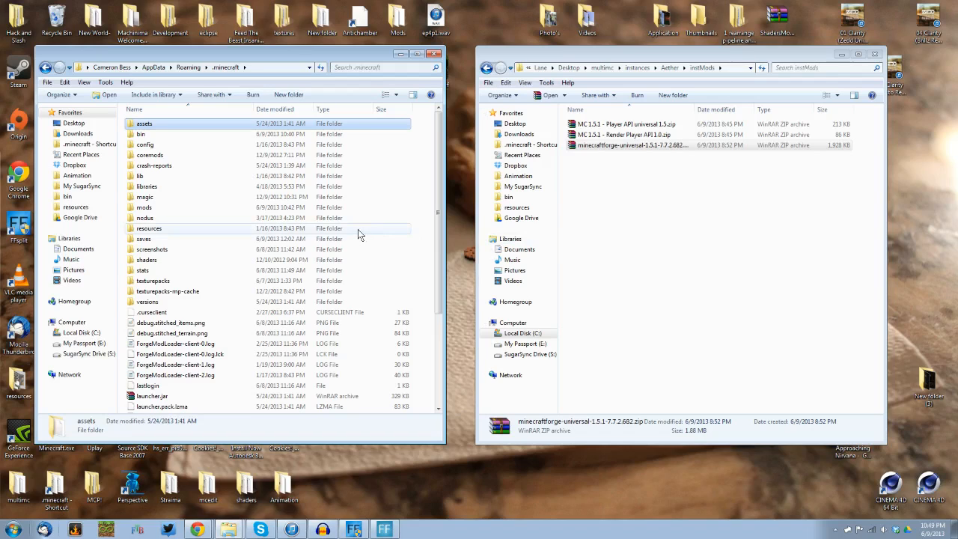
double_click(169, 135)
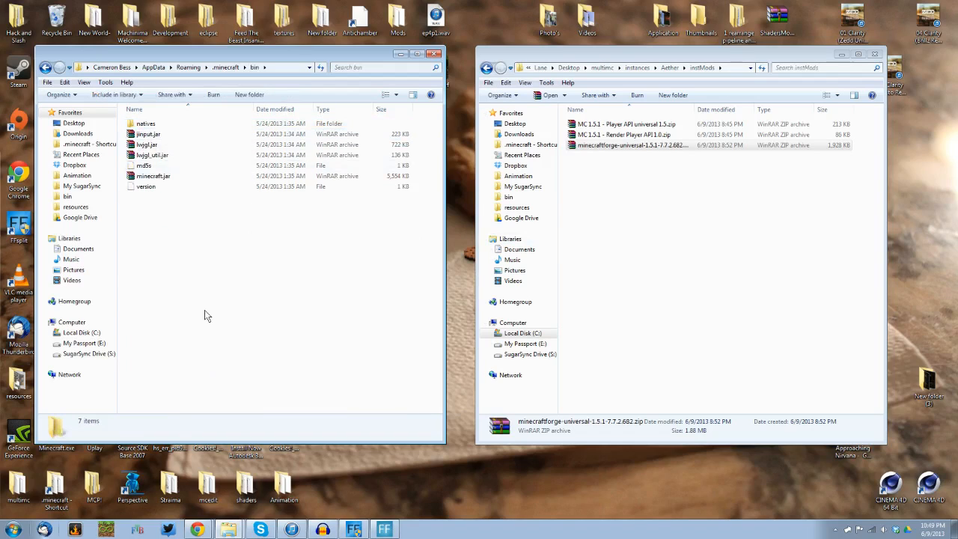
click(159, 177)
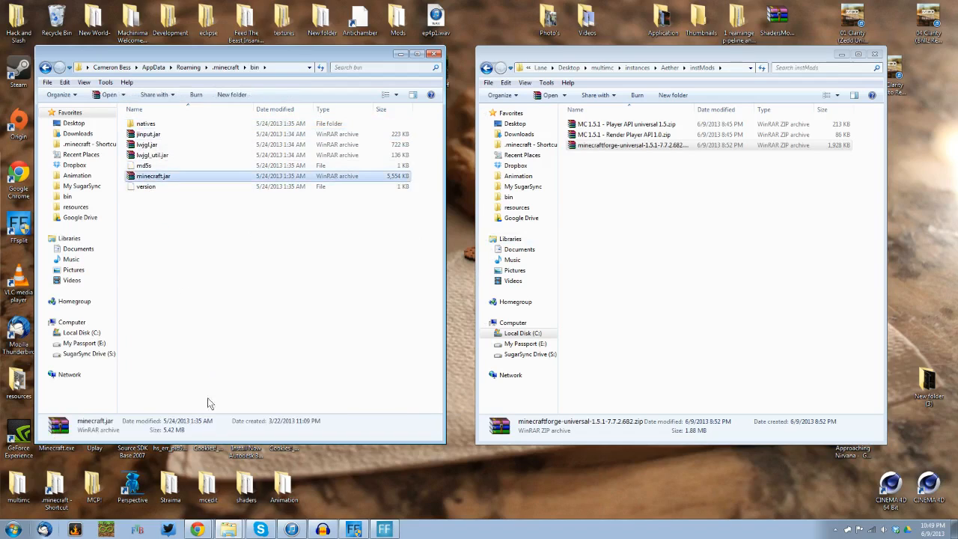
click(166, 182)
click(200, 177)
Bring up the browser beside the bin folder, open the full downloads list and show the downloaded minecraft.jar in its folder.
click(198, 530)
drag(299, 273, 695, 101)
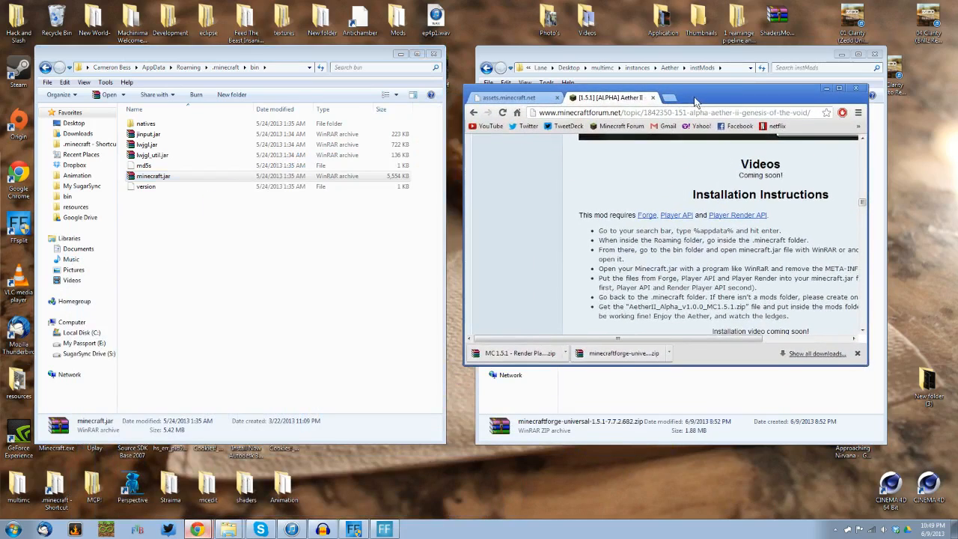
click(816, 353)
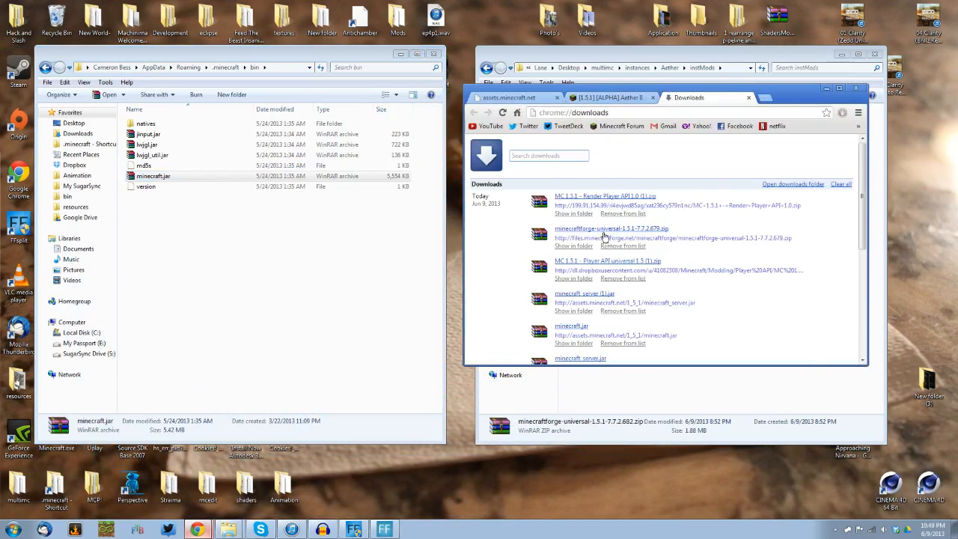
scroll(581, 314, down, 1)
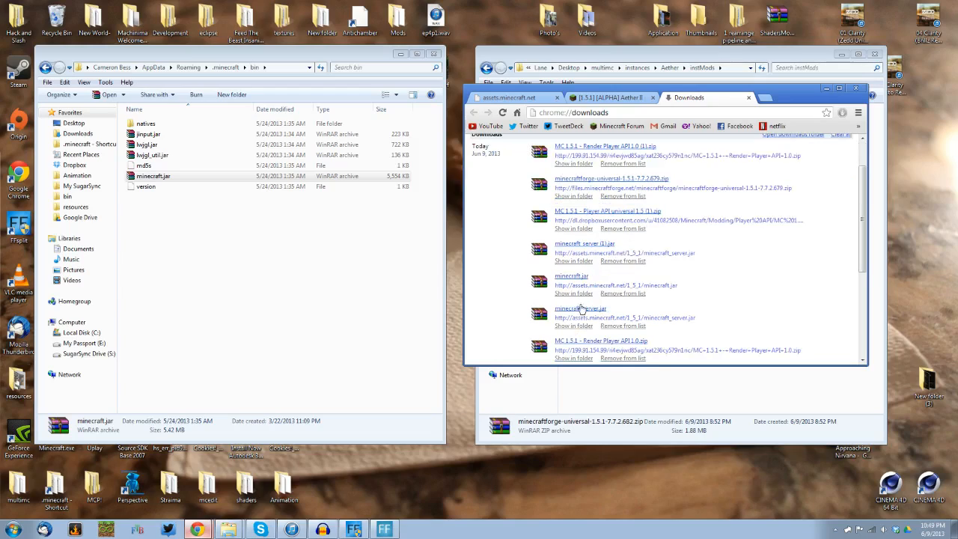
click(581, 298)
Move the downloaded minecraft.jar from the Mods folder into bin, replacing the existing file, then close the Mods window.
drag(343, 69, 789, 61)
scroll(627, 382, down, 1)
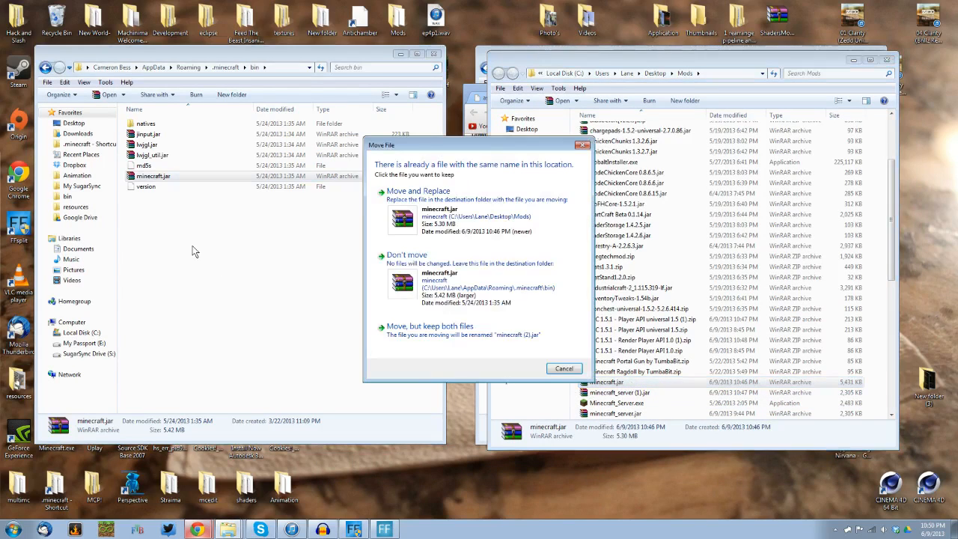
click(449, 223)
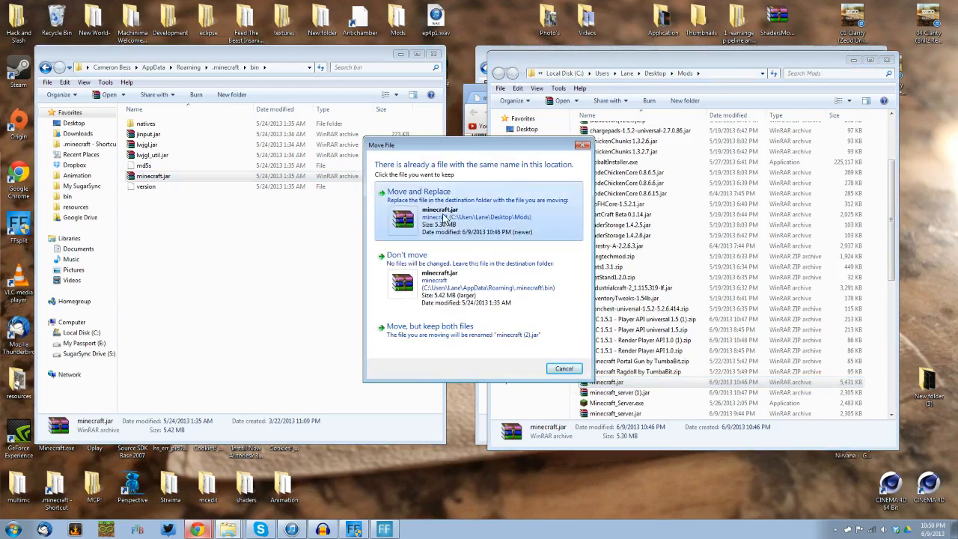
click(166, 177)
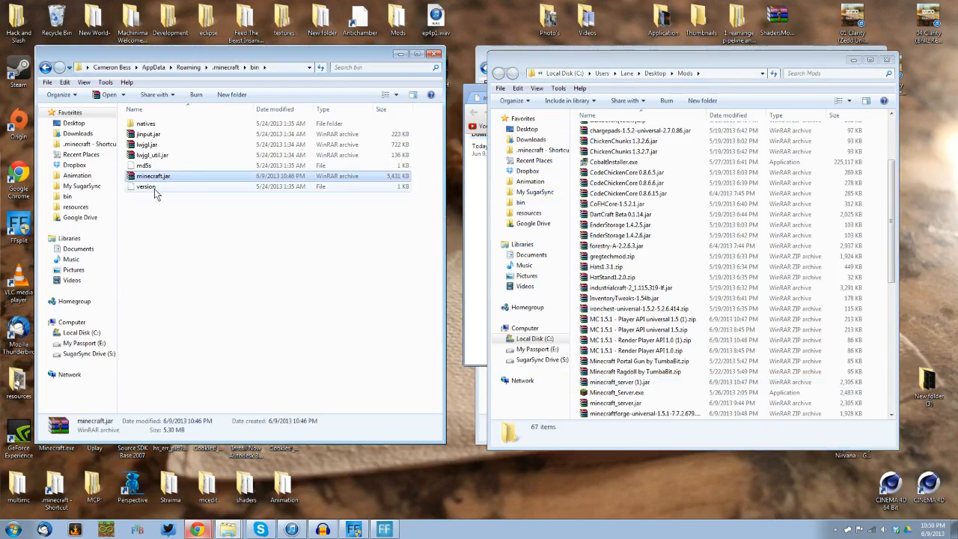
click(220, 178)
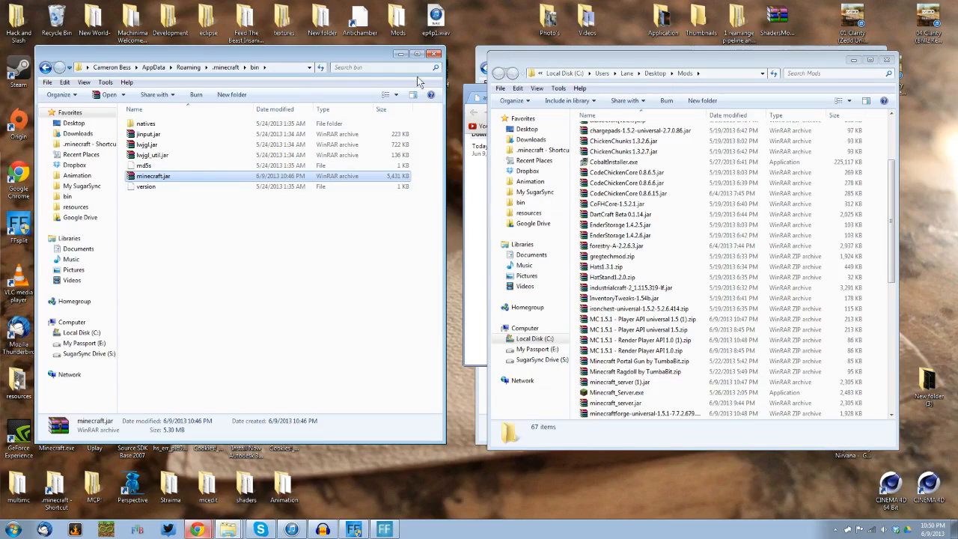
click(887, 63)
click(887, 63)
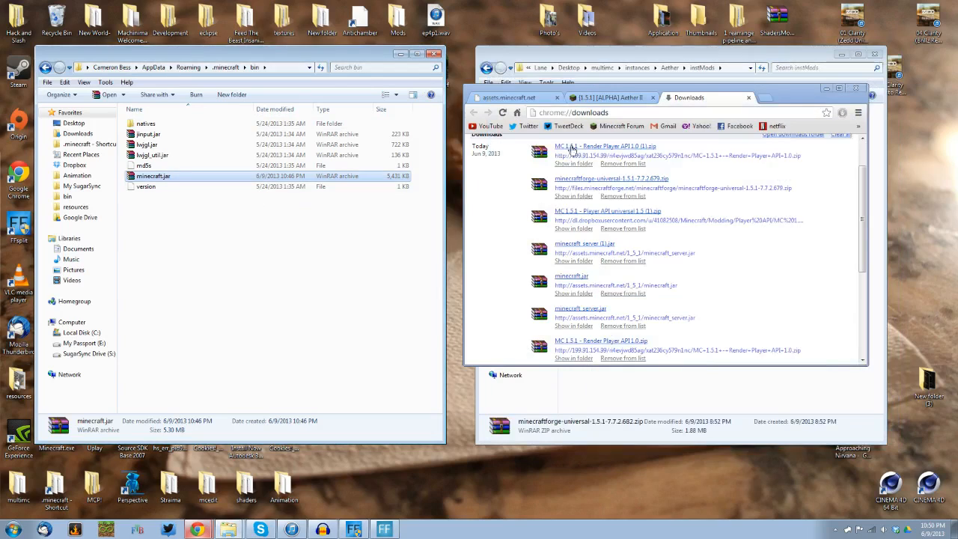
Launch Minecraft with the saved login to check the game version, then quit the game.
click(13, 529)
click(38, 180)
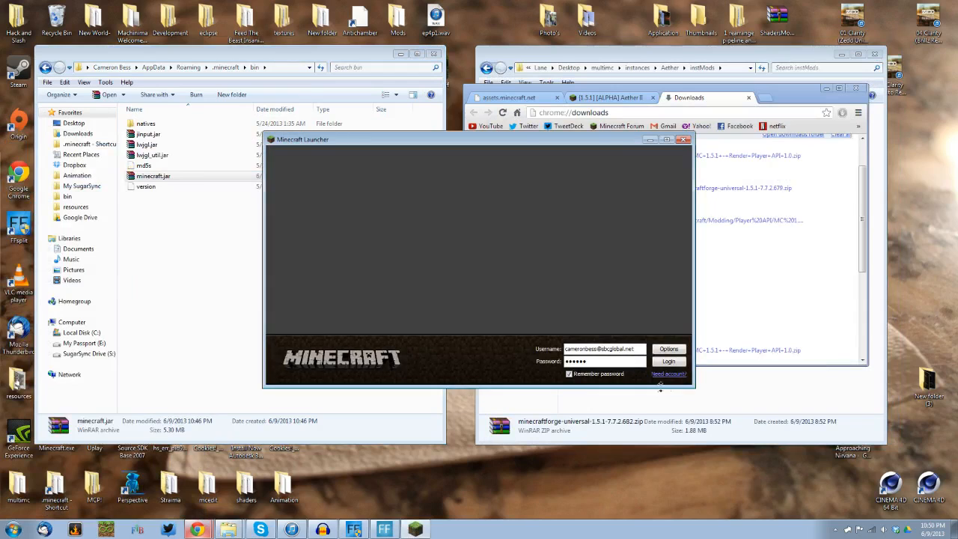
click(667, 362)
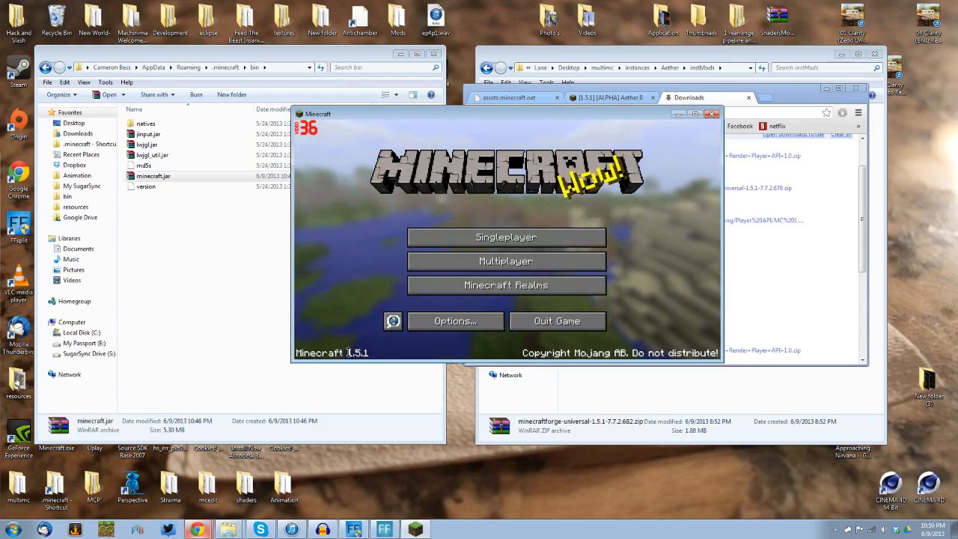
click(557, 320)
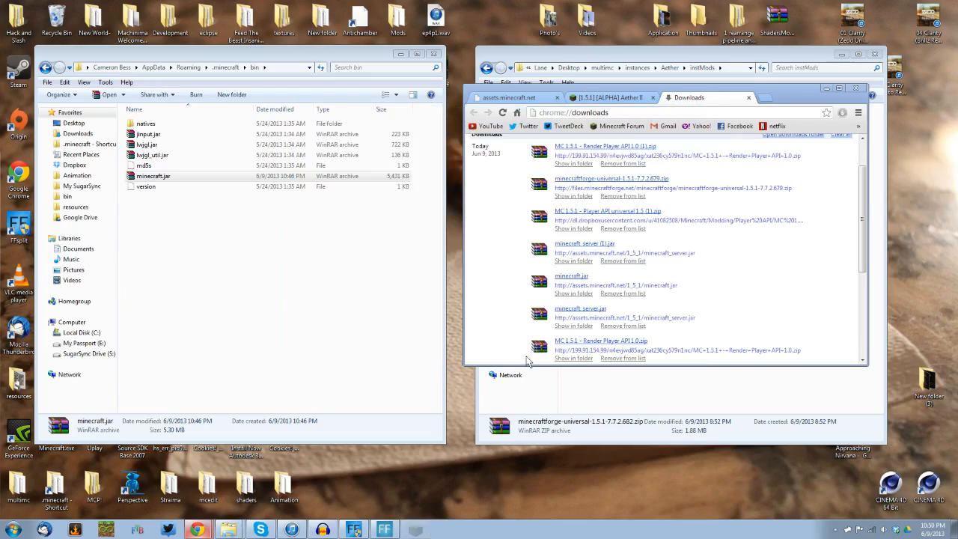
Shift the bin folder window slightly and get the browser out of the way of the instMods window.
click(216, 333)
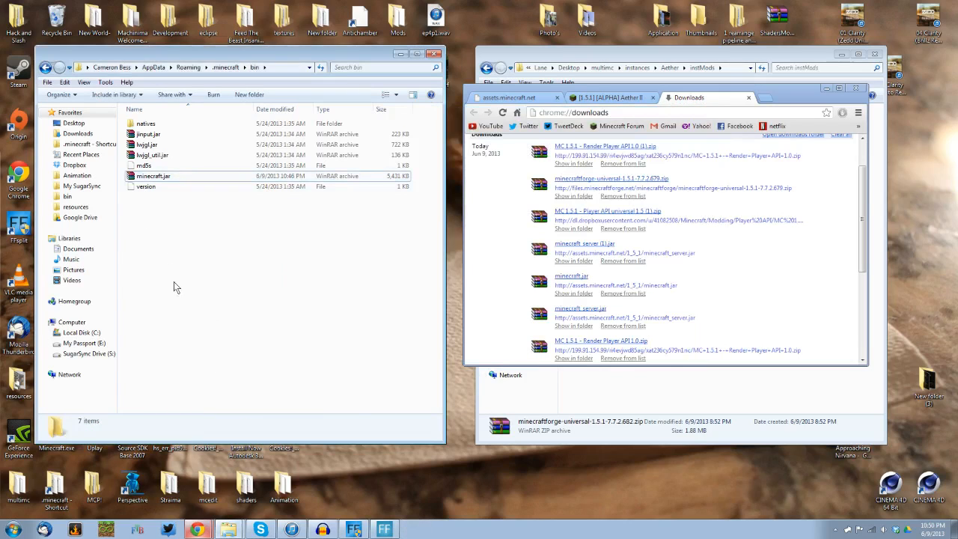
drag(158, 59, 146, 47)
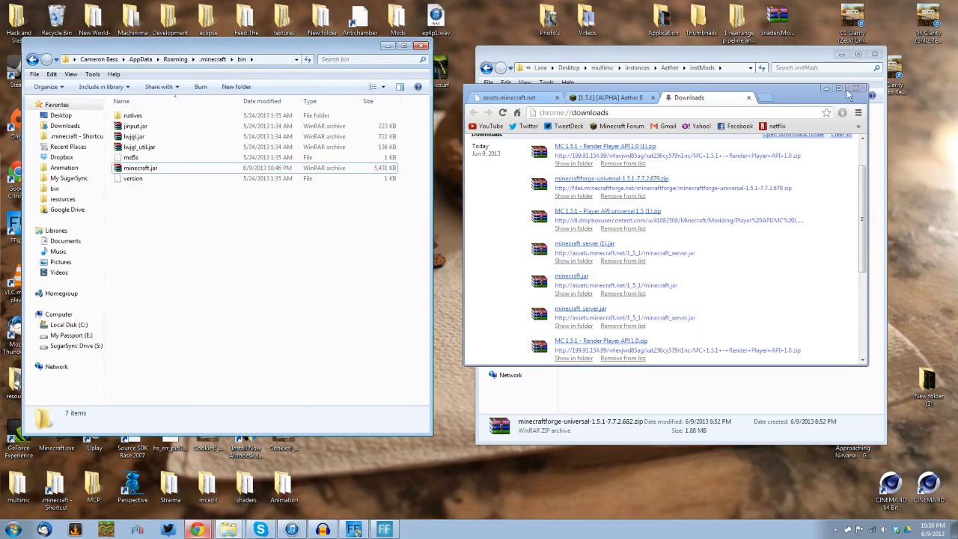
drag(810, 97, 827, 185)
click(829, 180)
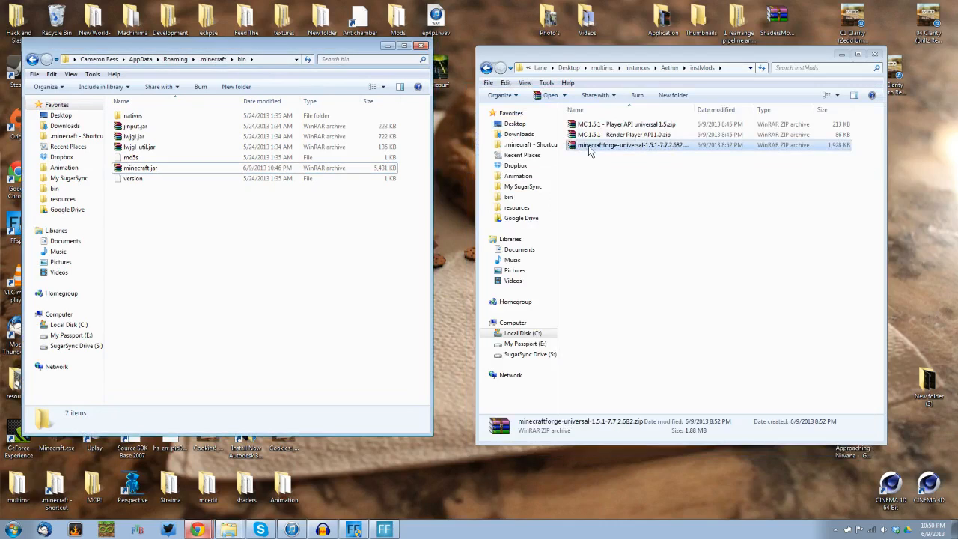
Go through the Forge, Render Player API and Player API zip files in the instMods folder.
click(588, 145)
click(588, 135)
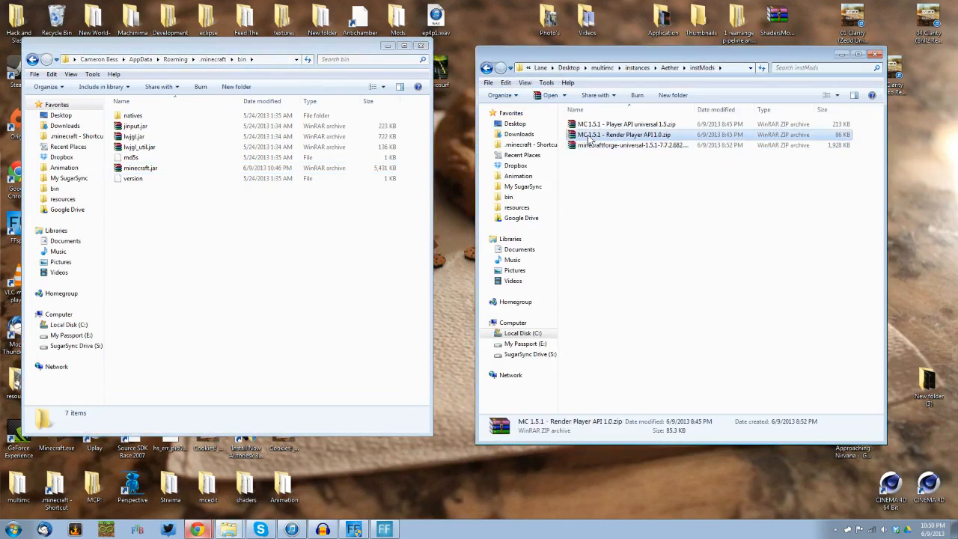
click(617, 124)
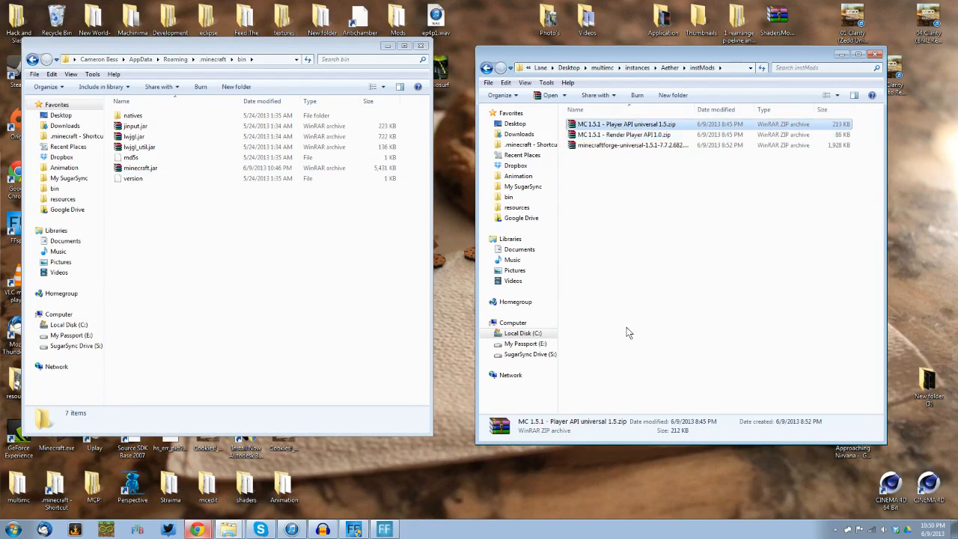
click(600, 147)
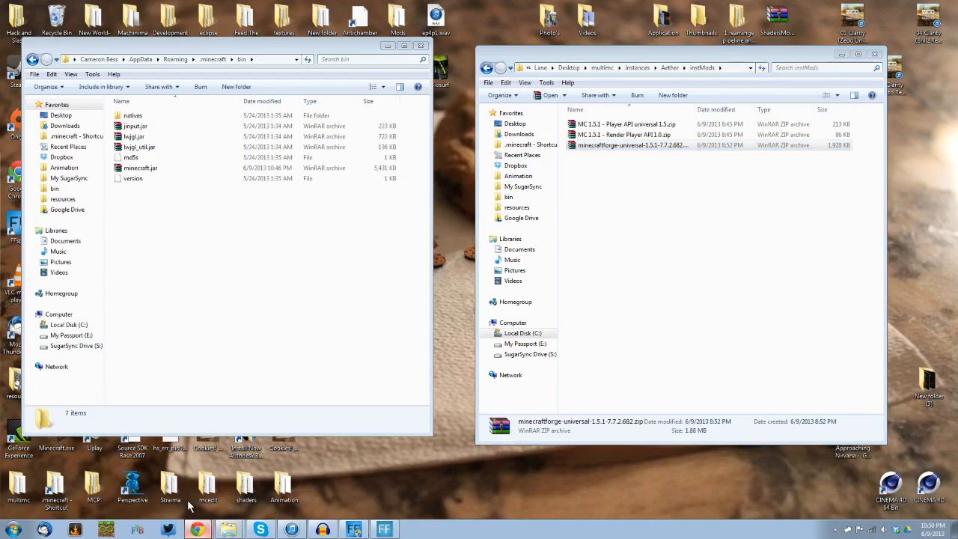
Review the installation instructions on the Aether II forum page, then move the browser down below the folder windows.
click(197, 529)
click(628, 190)
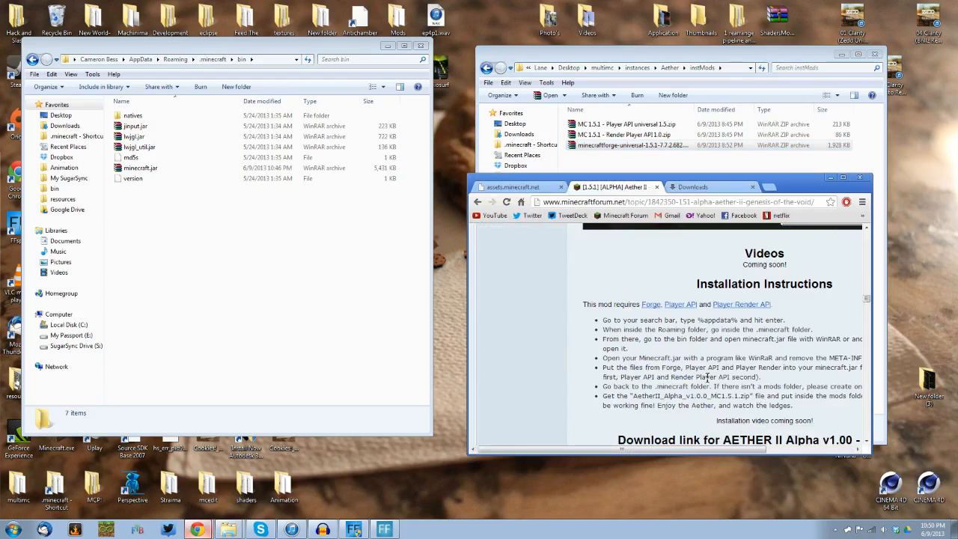
click(831, 177)
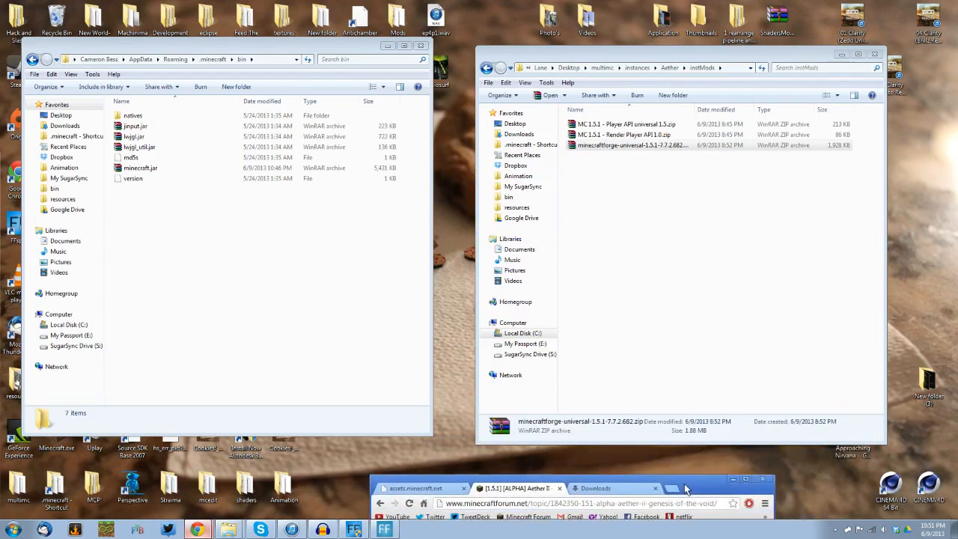
click(647, 226)
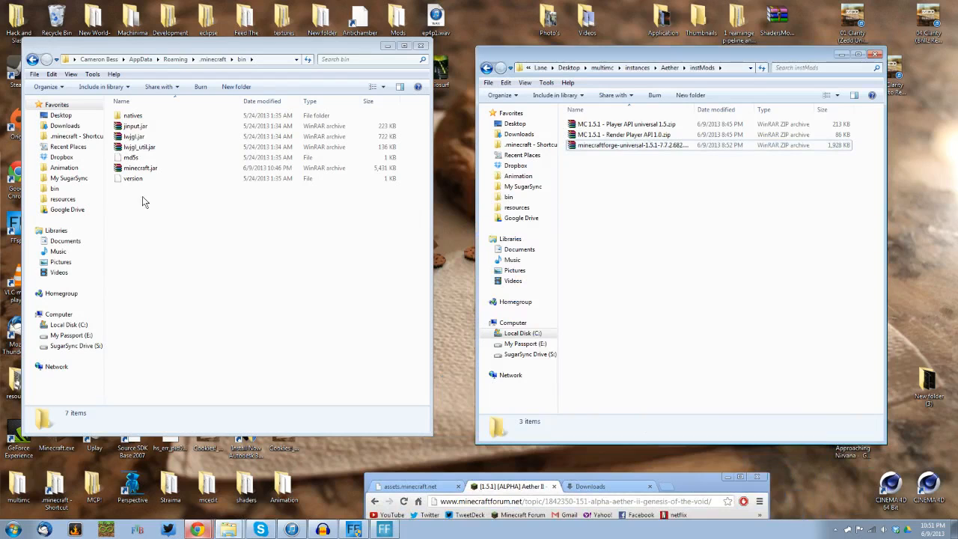
Bring the browser forward, search the web for "winrar" and open the RARLAB website from the results.
click(138, 169)
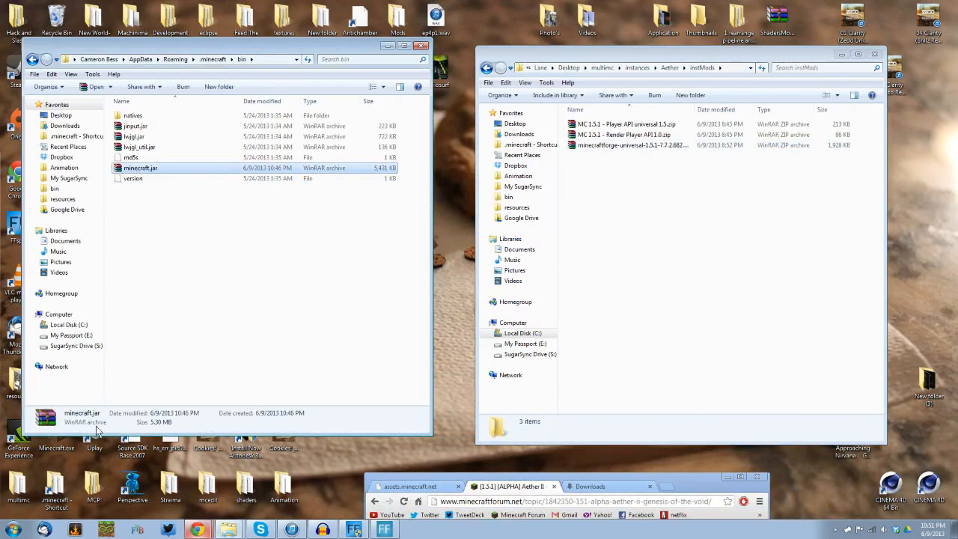
drag(680, 485, 627, 189)
click(539, 191)
click(537, 206)
text(winrar)
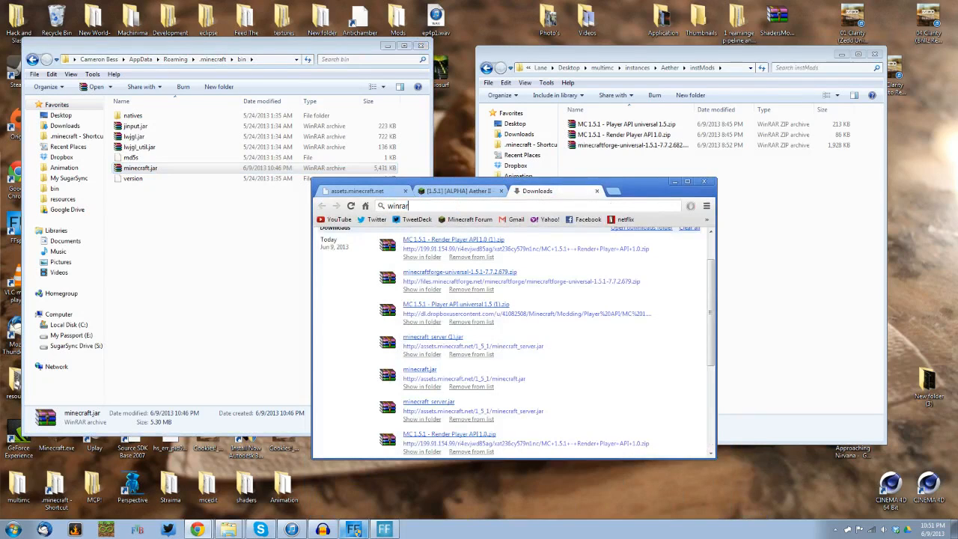
key(Return)
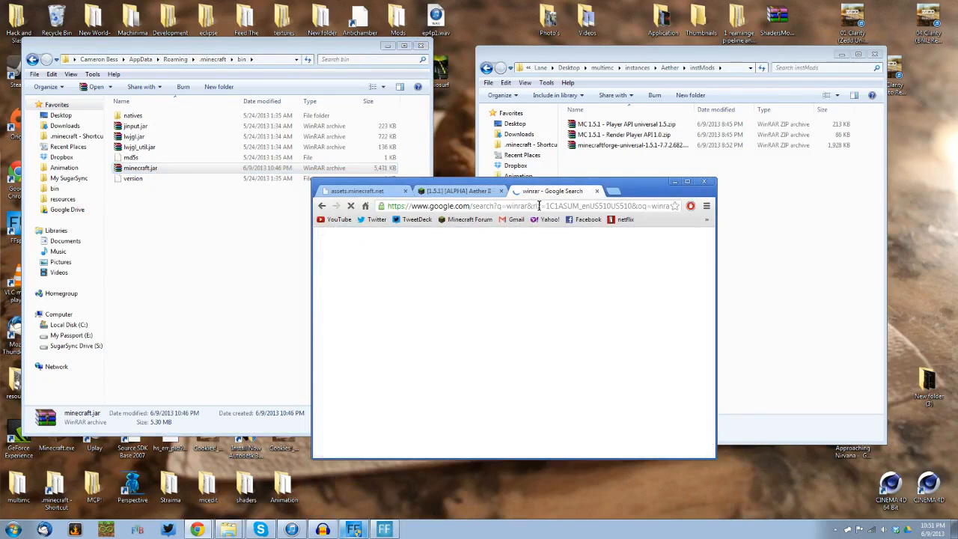
click(397, 327)
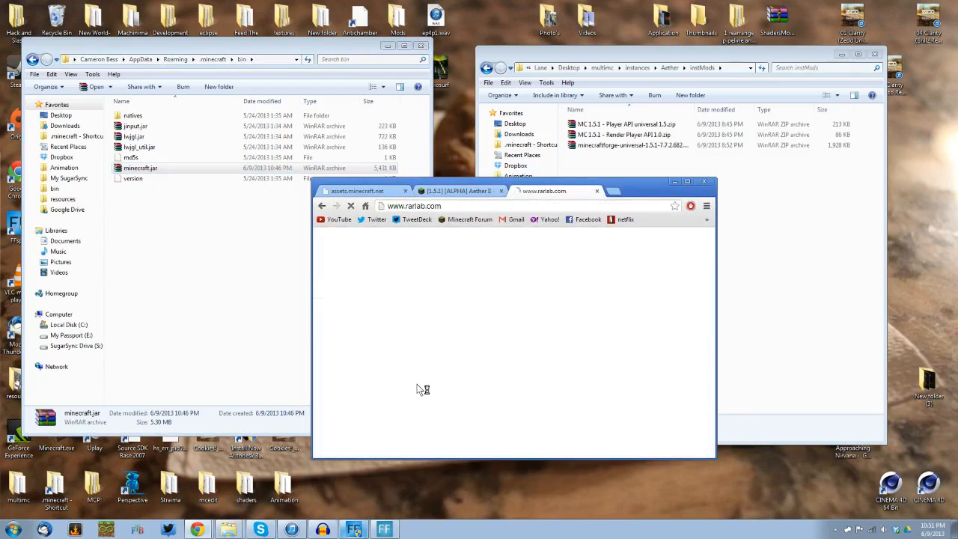
View the WinRAR versions on RARLAB's downloads page, then close that page and minimize the browser.
drag(641, 189, 614, 109)
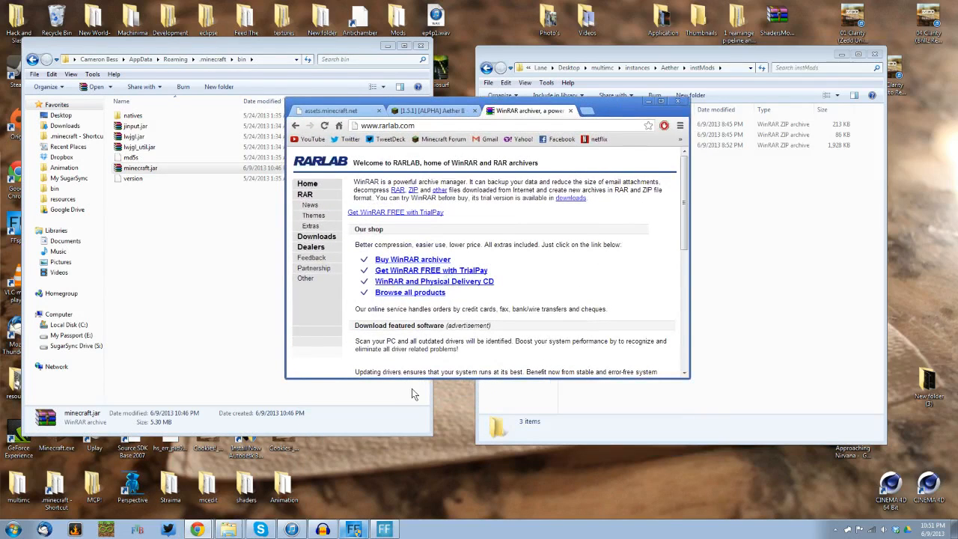
click(316, 236)
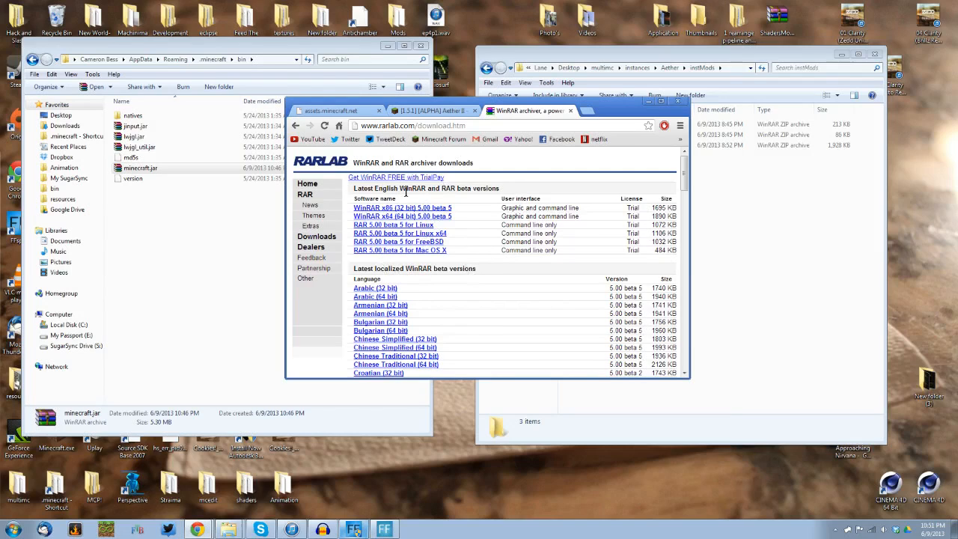
drag(408, 188, 421, 193)
click(571, 111)
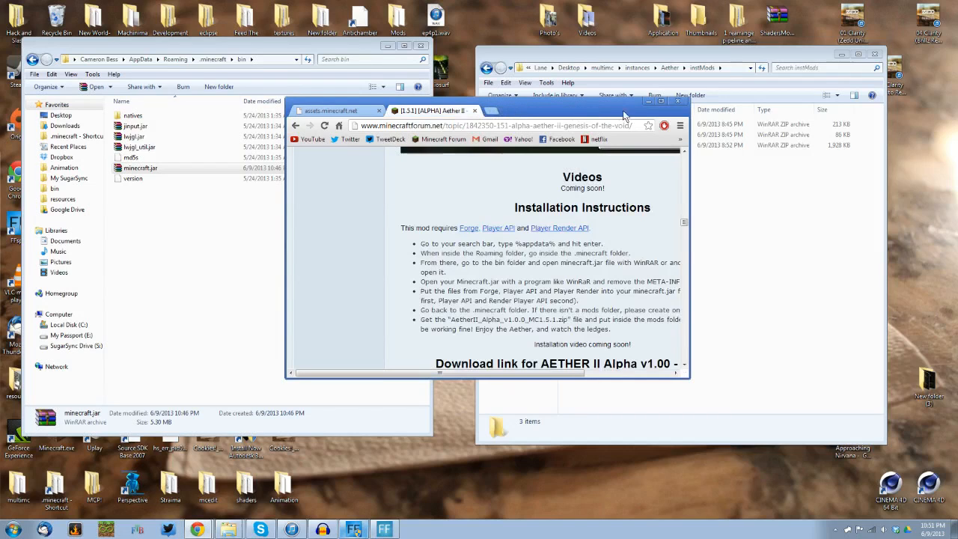
click(648, 103)
Open minecraft.jar from the bin folder with WinRAR archiver.
click(264, 266)
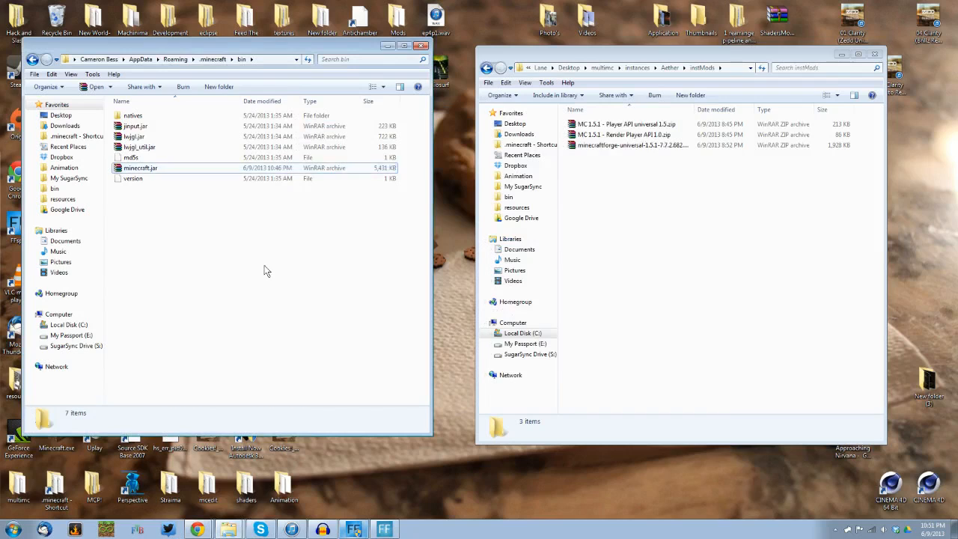
click(167, 177)
click(159, 171)
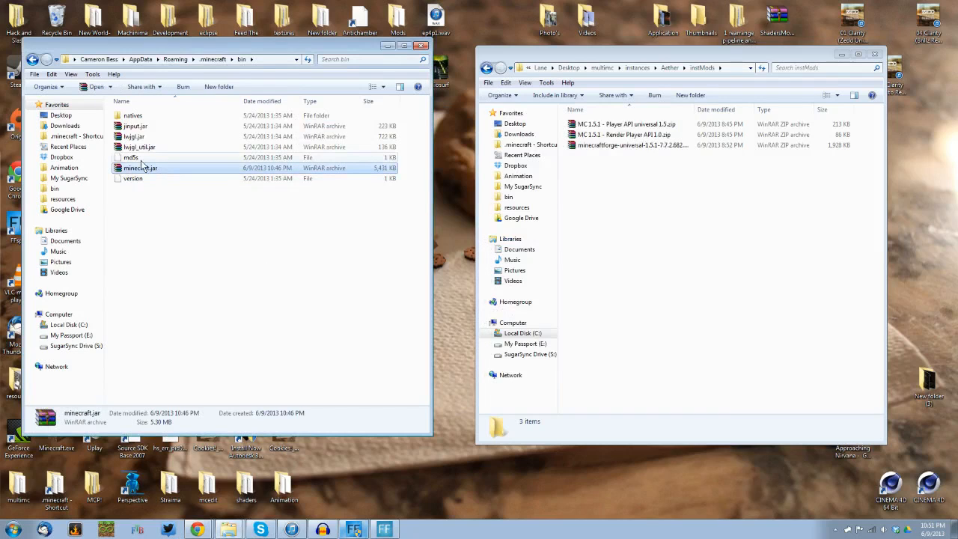
click(156, 171)
click(169, 164)
right_click(169, 164)
click(149, 174)
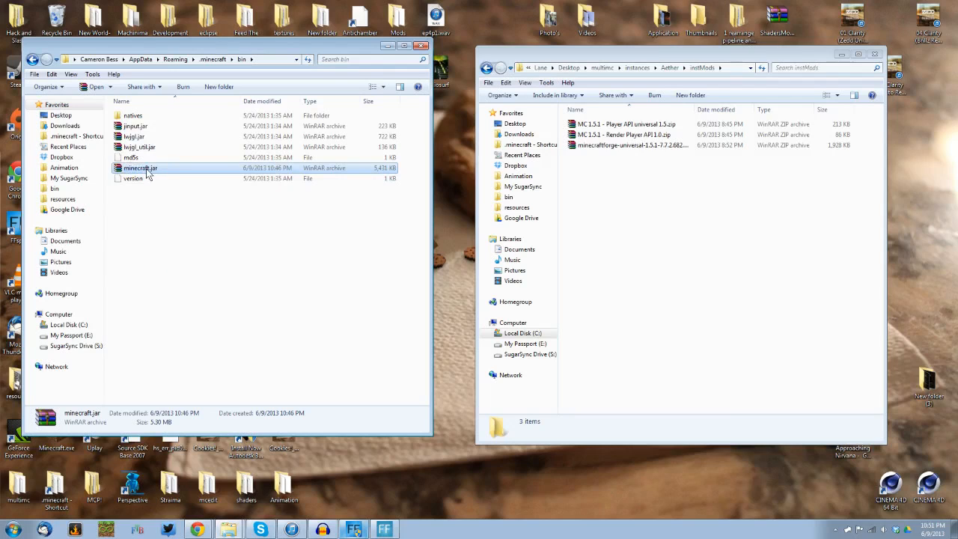
click(110, 87)
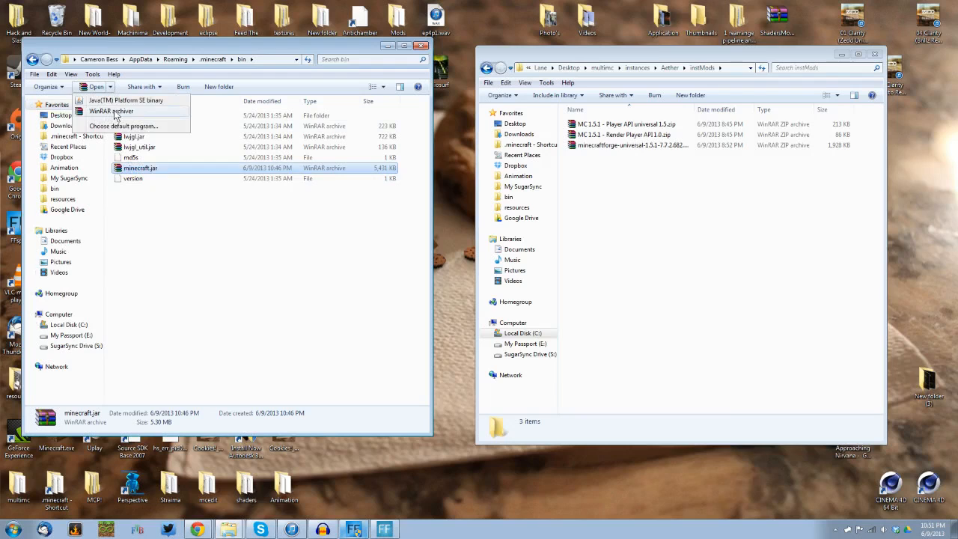
click(108, 111)
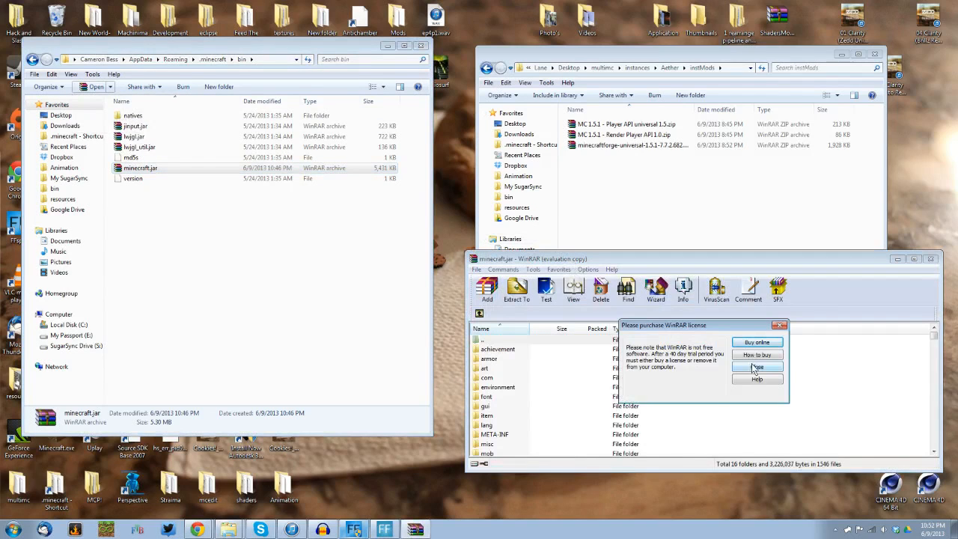
Dismiss the WinRAR license reminder, place the minecraft.jar archive window over the bin folder and look through its contents.
drag(739, 330, 318, 92)
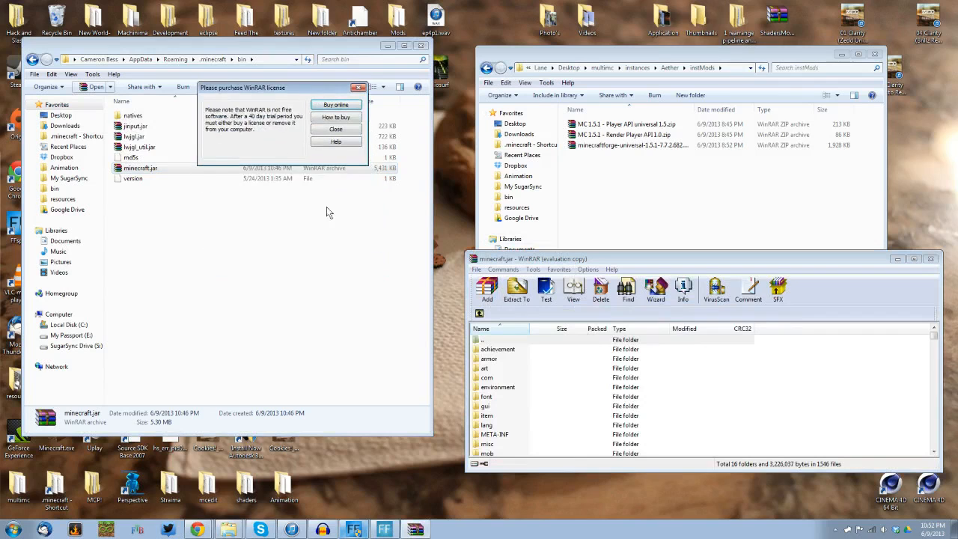
click(333, 131)
drag(533, 262, 73, 115)
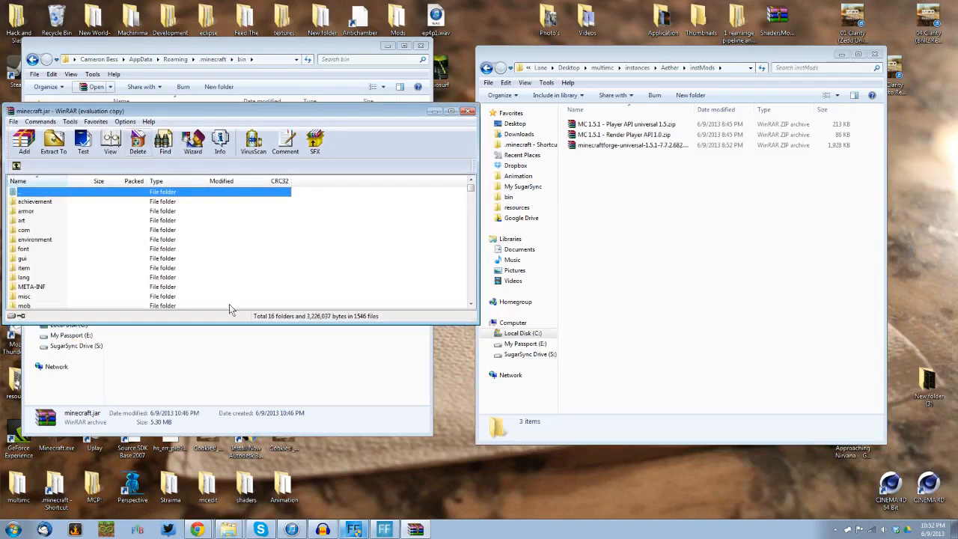
scroll(172, 277, down, 6)
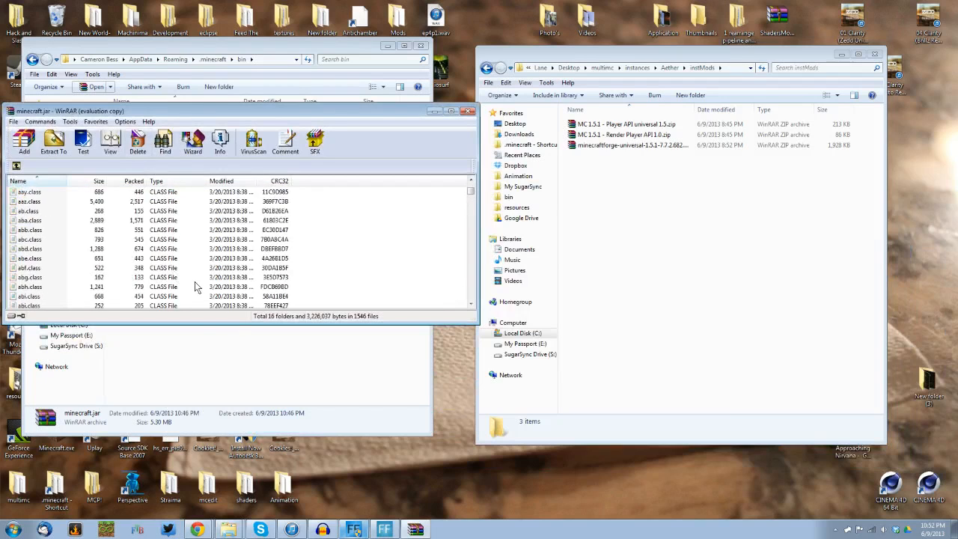
scroll(205, 279, up, 6)
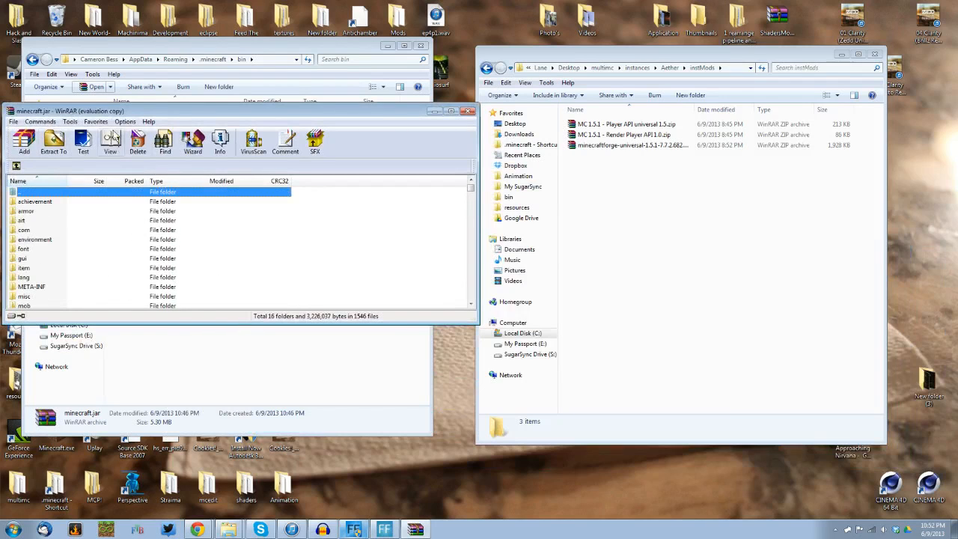
Open the minecraftforge-universal-1.5.1-7.7.2.682 zip with WinRAR archiver and place its window beside the minecraft.jar archive.
click(648, 164)
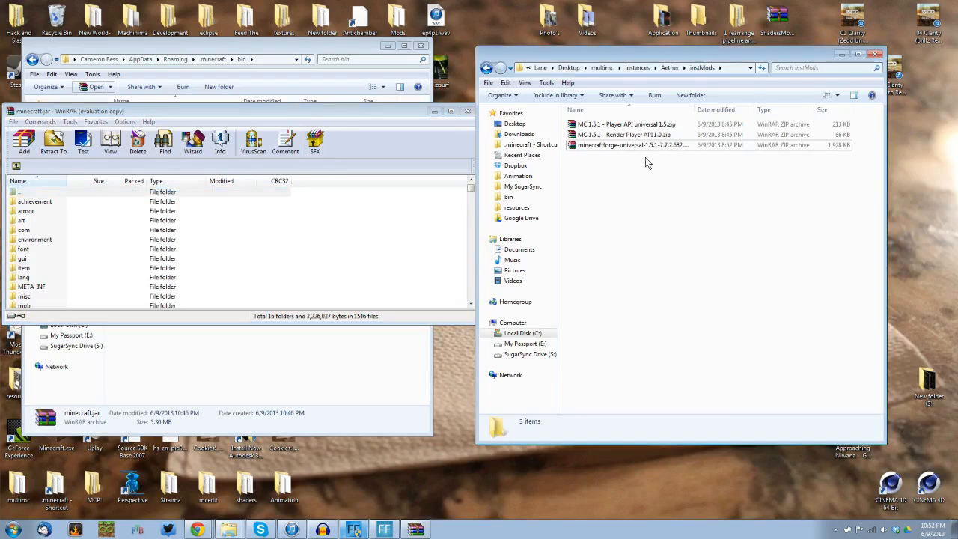
click(632, 145)
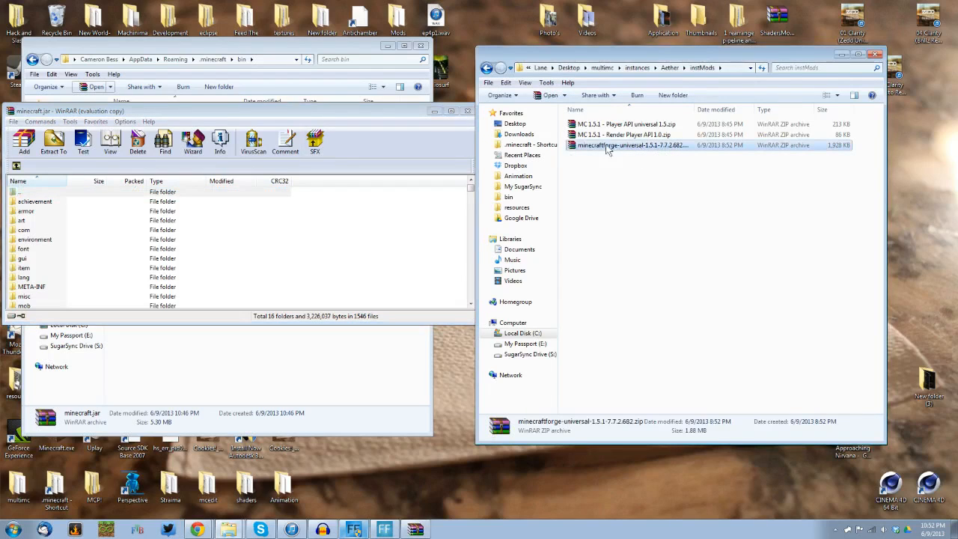
click(564, 96)
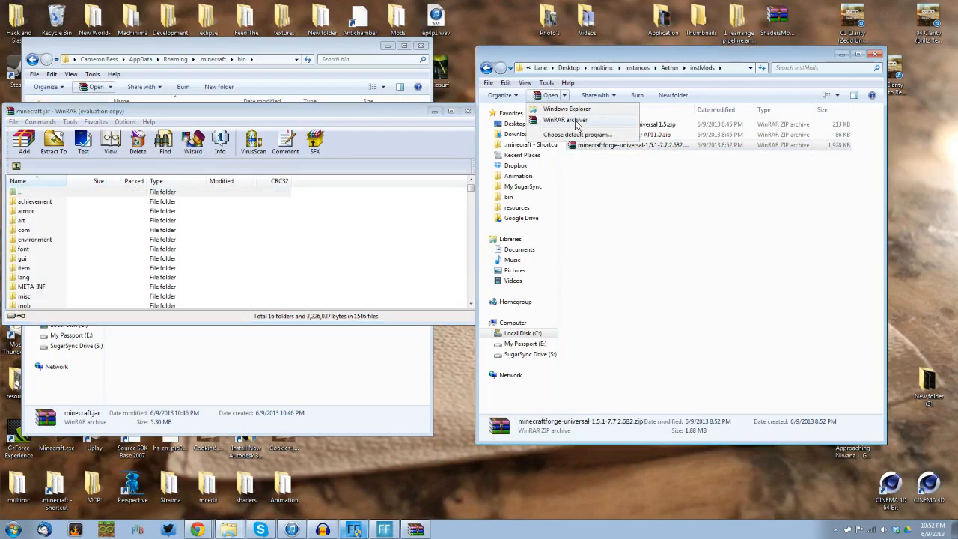
click(572, 120)
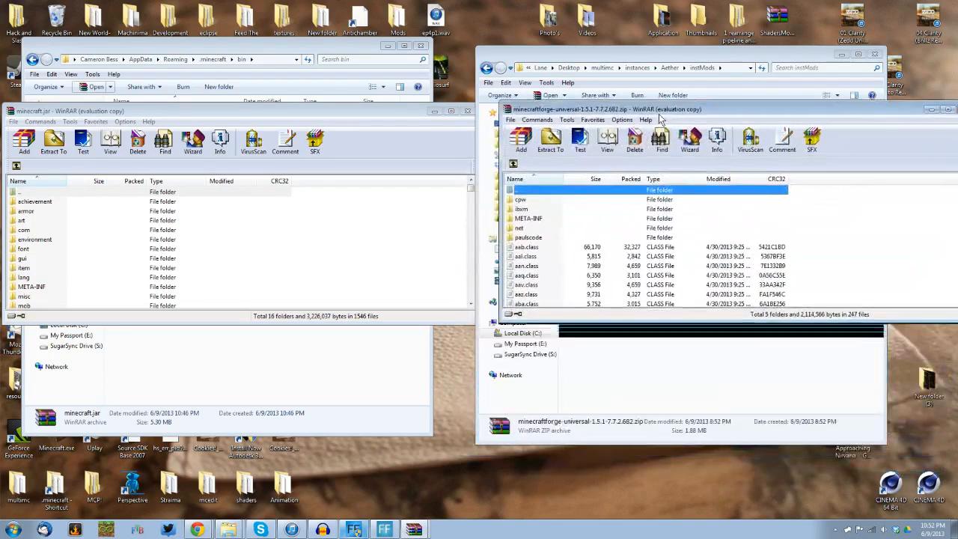
click(799, 225)
drag(715, 260, 731, 116)
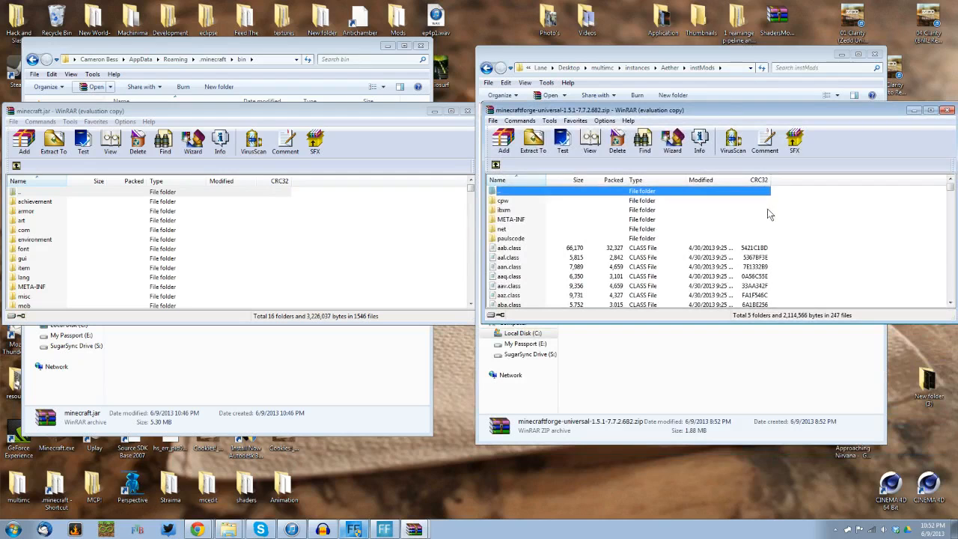
Add all the Forge files and folders to minecraft.jar using Add and replace files, then close the Forge archive.
drag(775, 195, 677, 400)
scroll(733, 251, up, 7)
drag(950, 284, 945, 191)
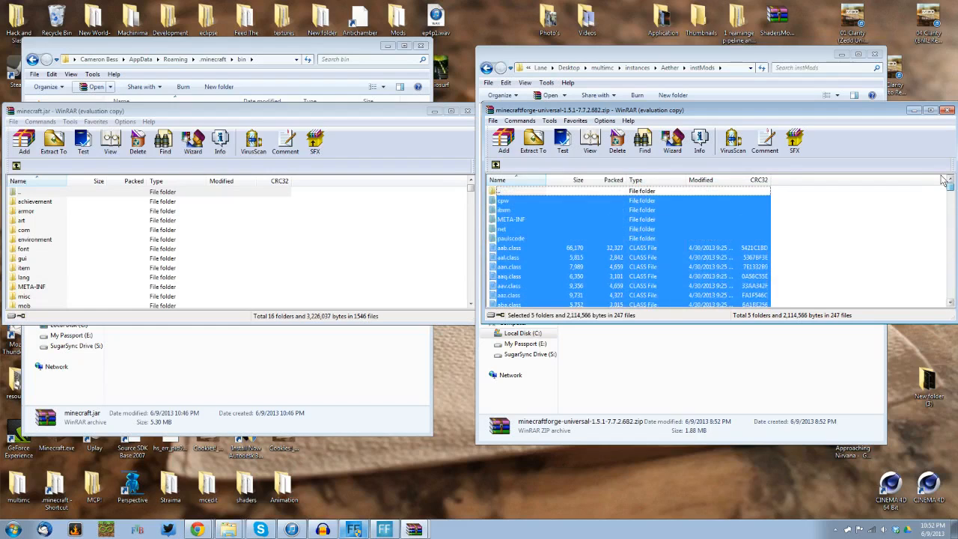
drag(944, 181, 943, 318)
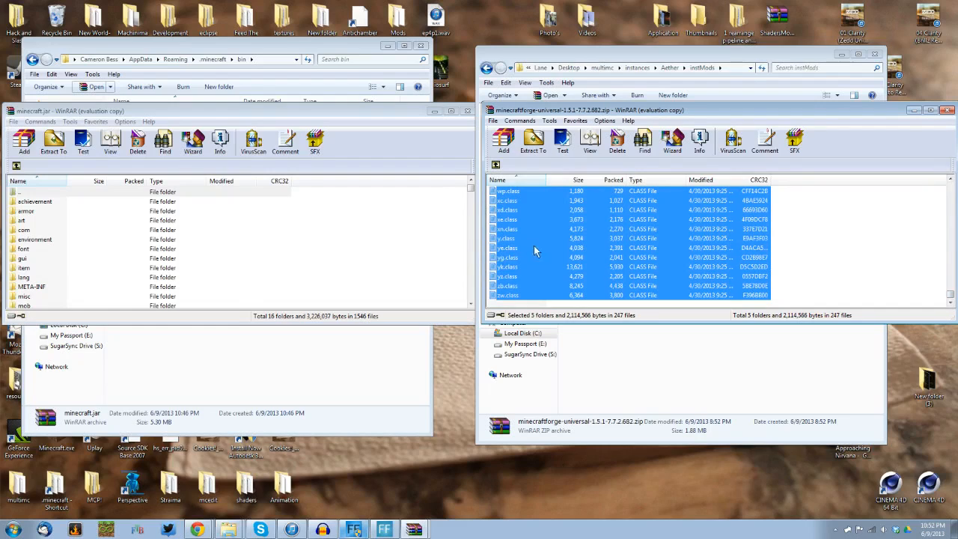
drag(590, 232, 61, 233)
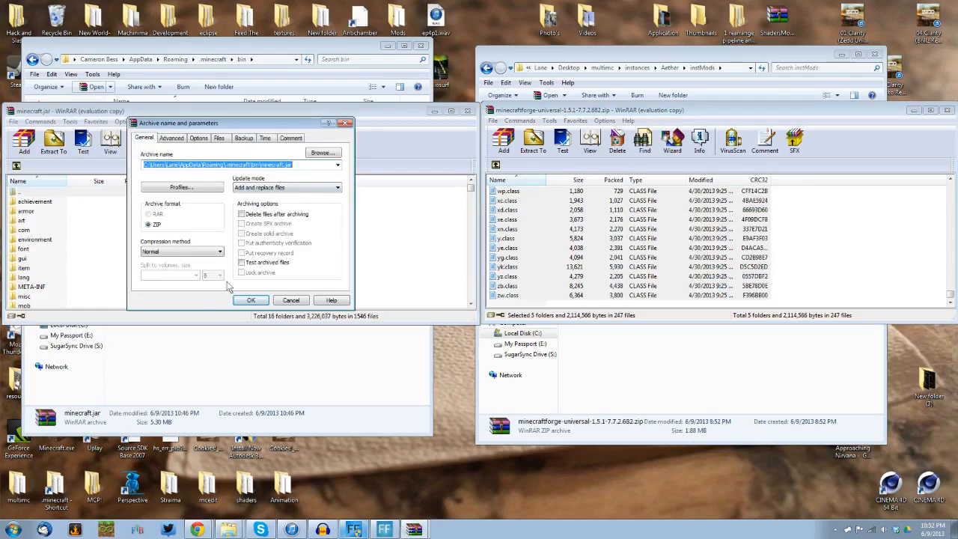
click(250, 301)
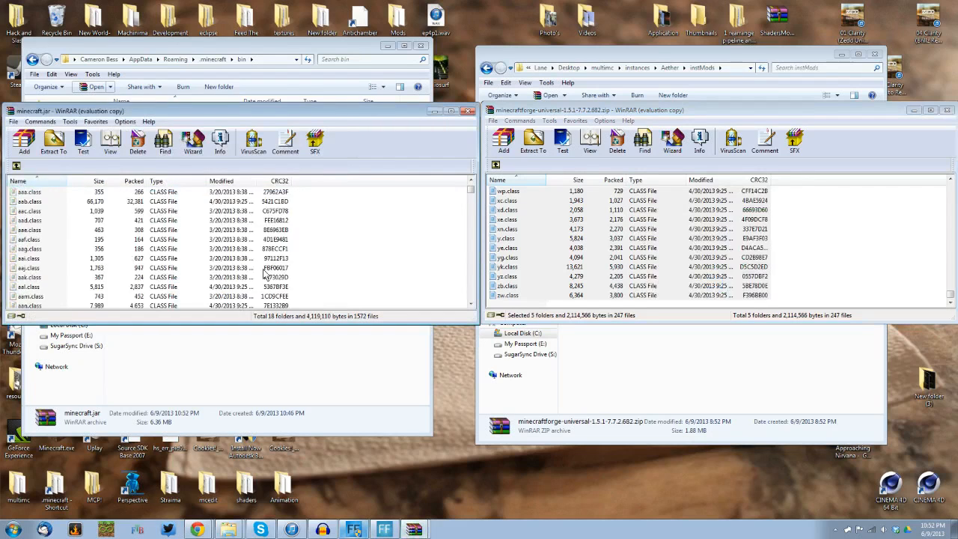
drag(567, 112, 541, 115)
click(920, 109)
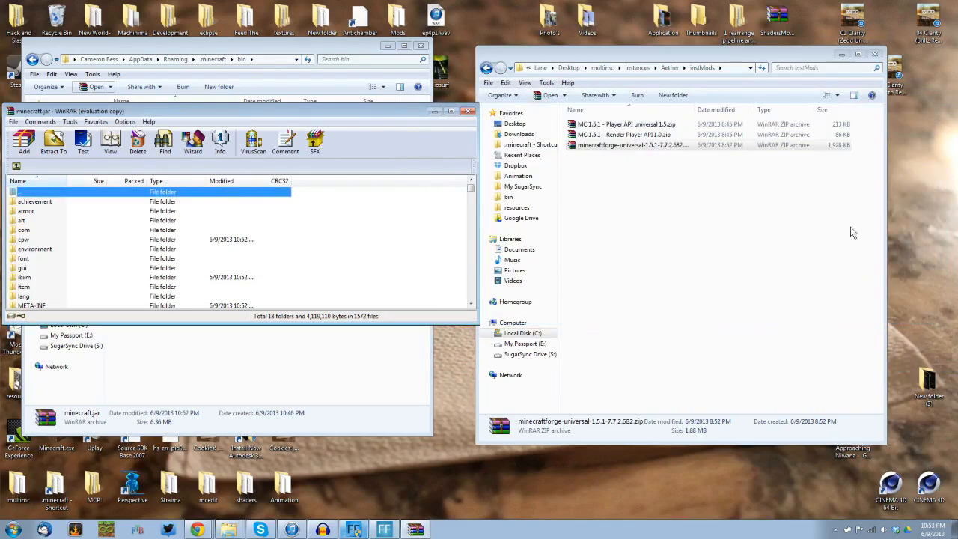
Add all files from MC 1.5.1 - Player API universal 1.5.zip to minecraft.jar, then close the Player API archive.
click(619, 222)
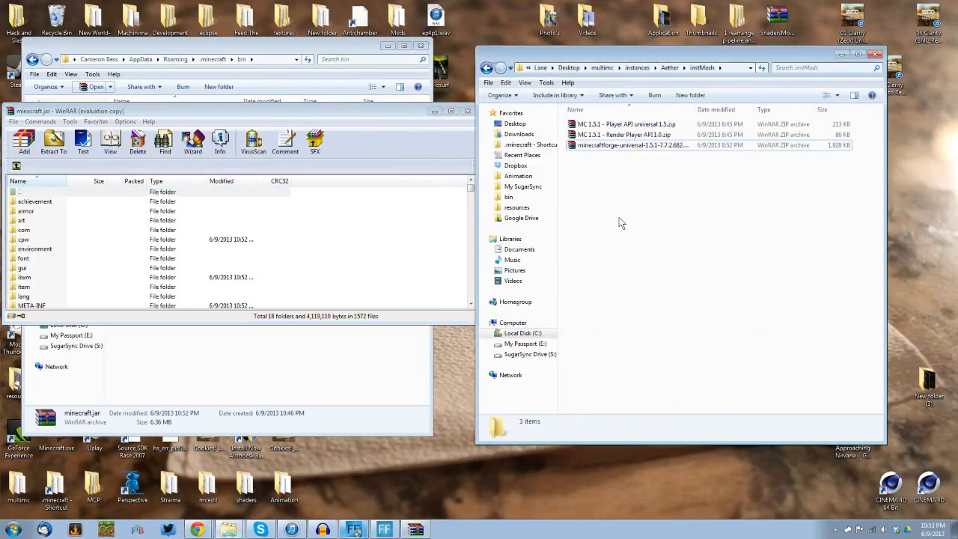
double_click(606, 124)
drag(389, 54, 805, 126)
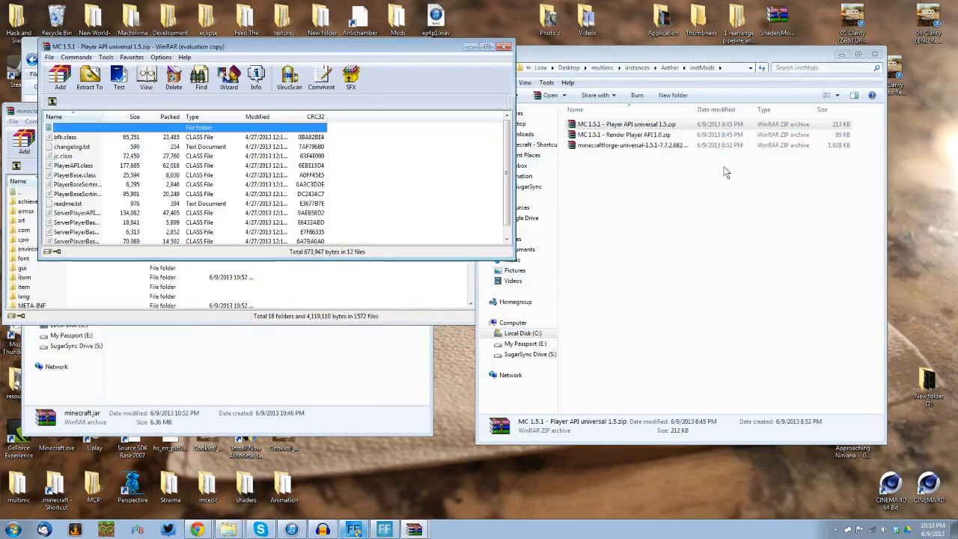
drag(417, 30, 839, 118)
drag(755, 200, 667, 388)
drag(618, 267, 181, 251)
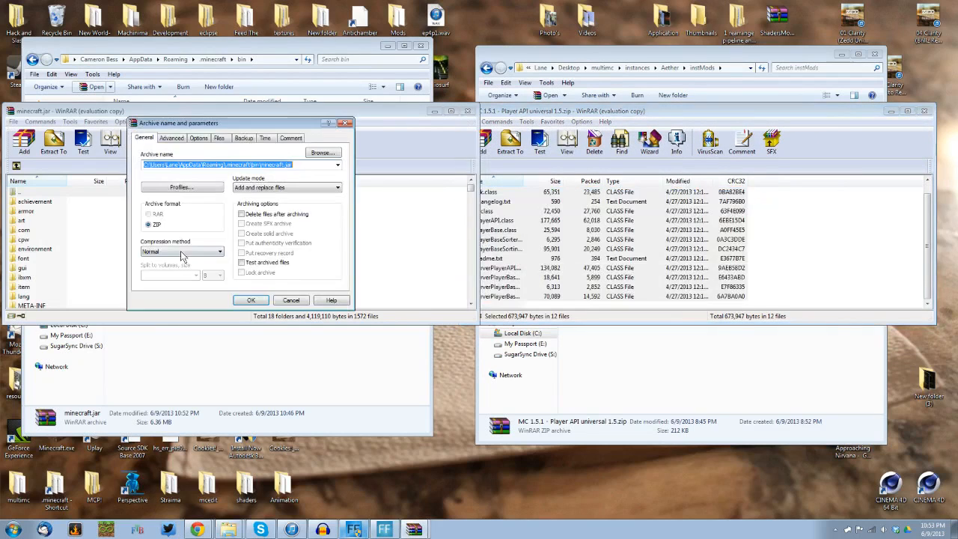
click(247, 303)
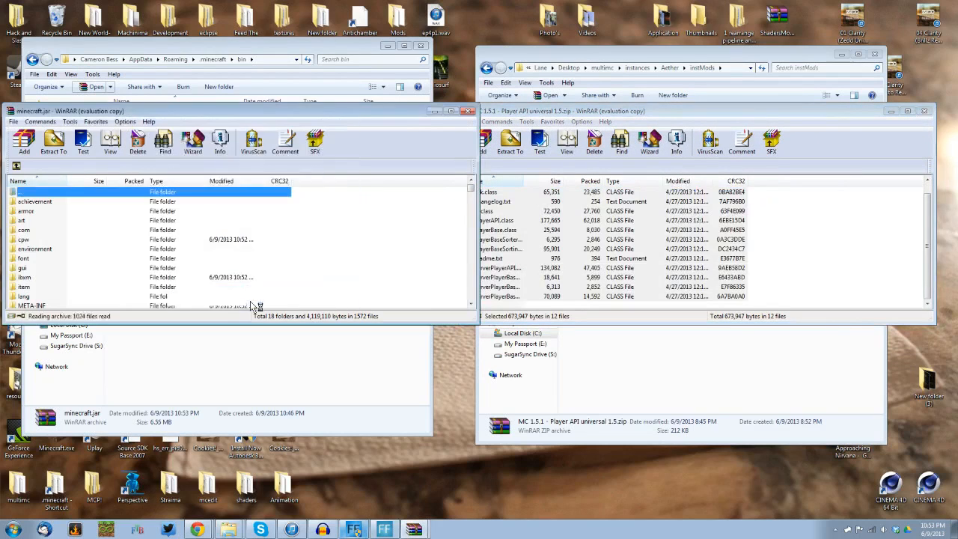
click(923, 111)
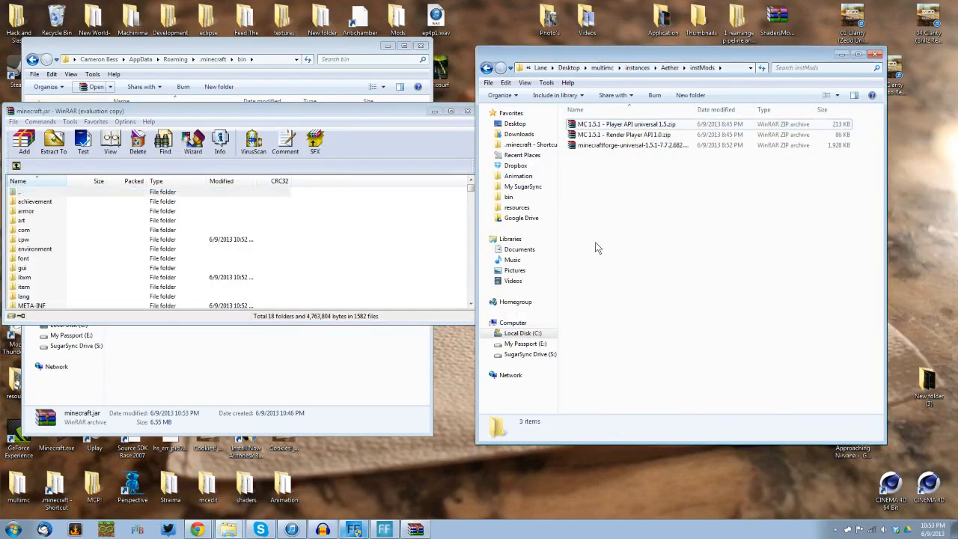
Open MC 1.5.1 - Render Player API 1.0.zip and add all its files to minecraft.jar using Add and replace files.
click(629, 147)
click(621, 124)
double_click(621, 135)
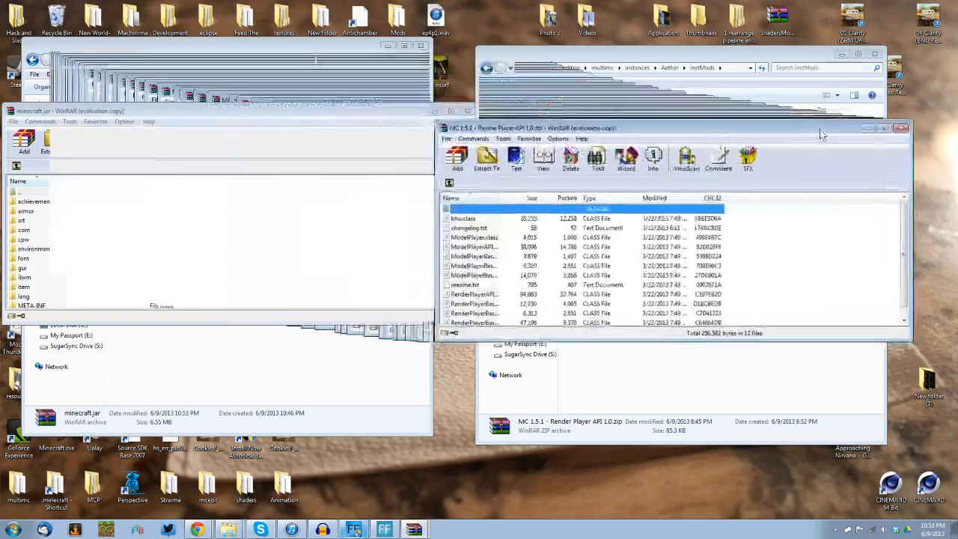
click(767, 223)
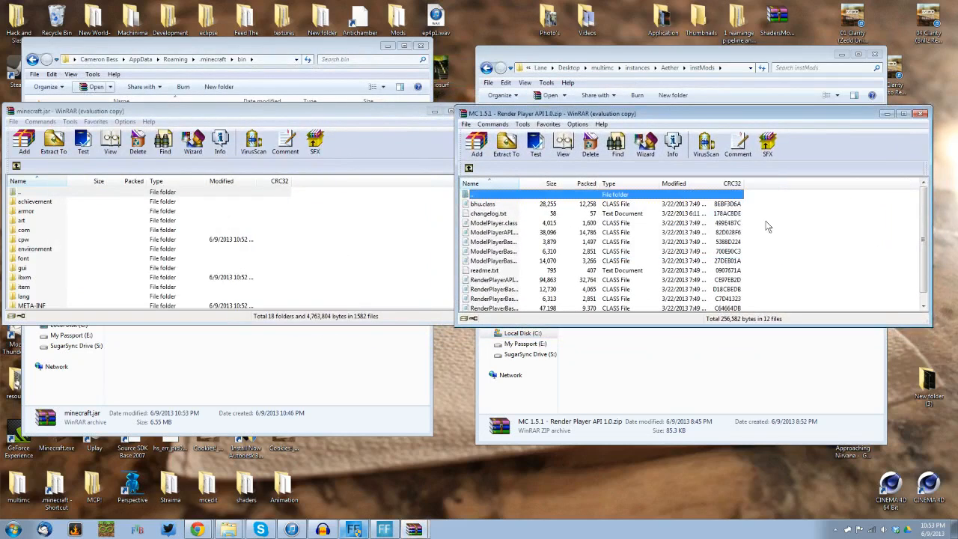
drag(750, 202, 665, 356)
drag(569, 285, 116, 238)
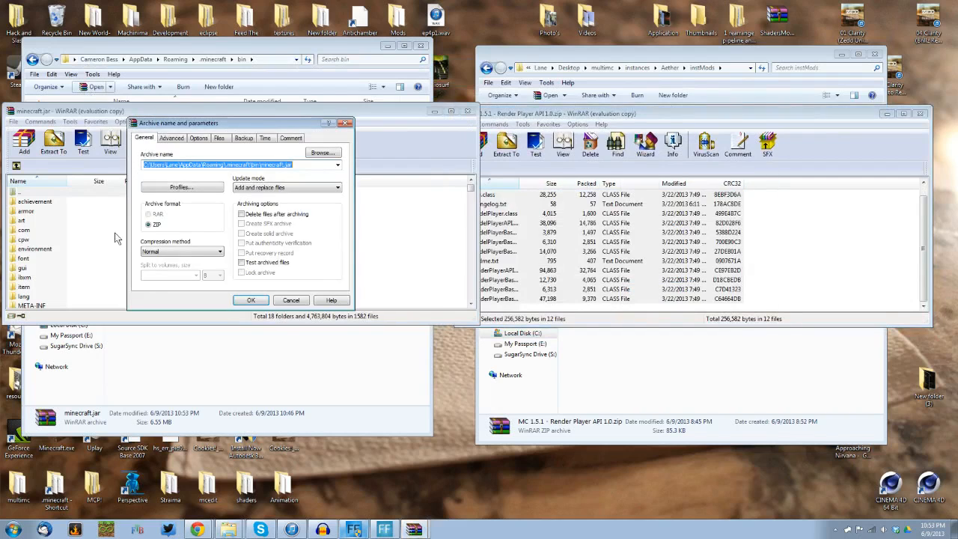
click(247, 300)
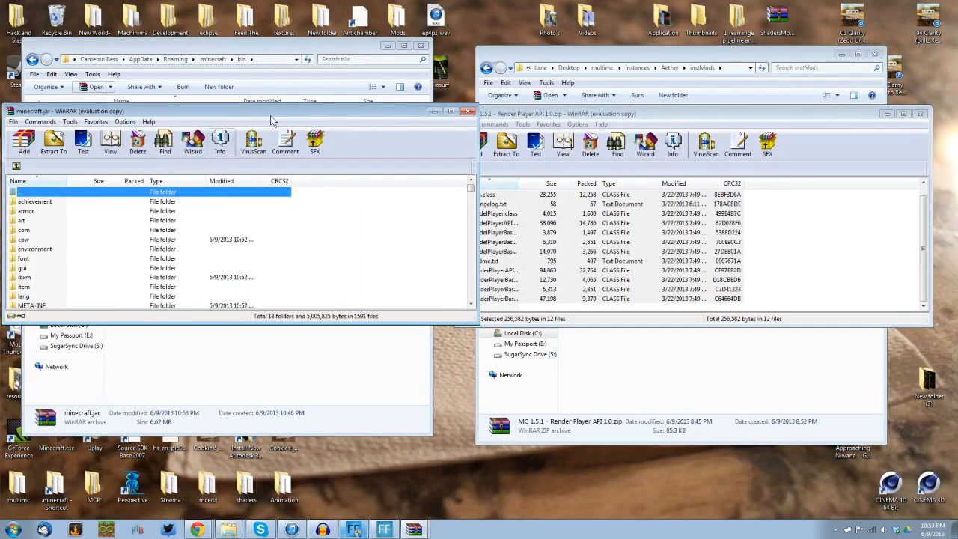
Close the Render Player API archive and the minecraft.jar archive.
click(920, 113)
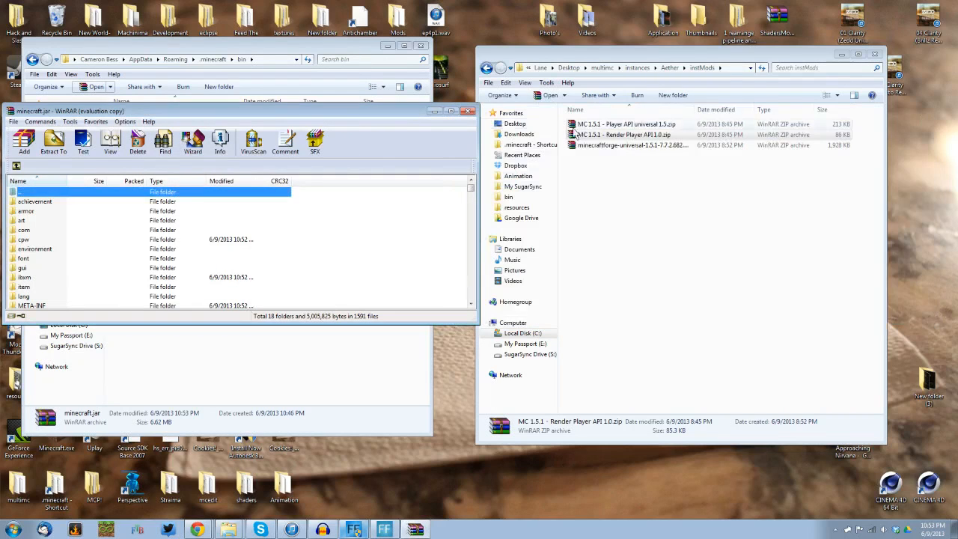
click(468, 110)
Try to start Minecraft with the saved login, then close the game window.
click(13, 529)
click(37, 180)
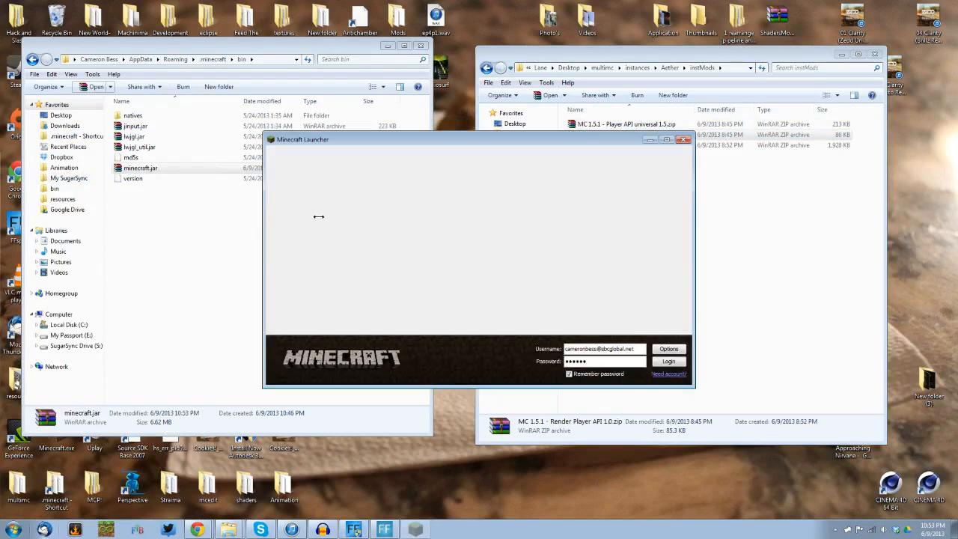
click(668, 361)
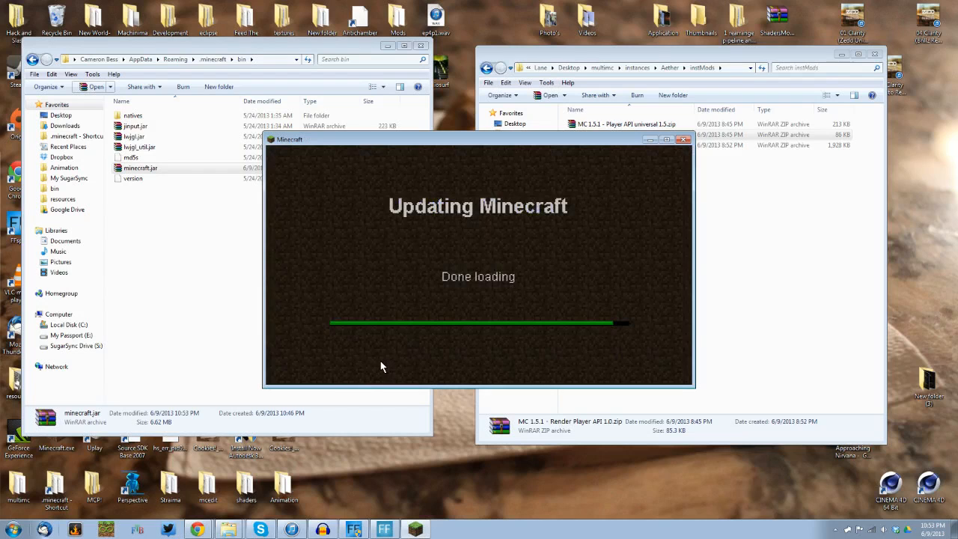
drag(644, 132, 658, 149)
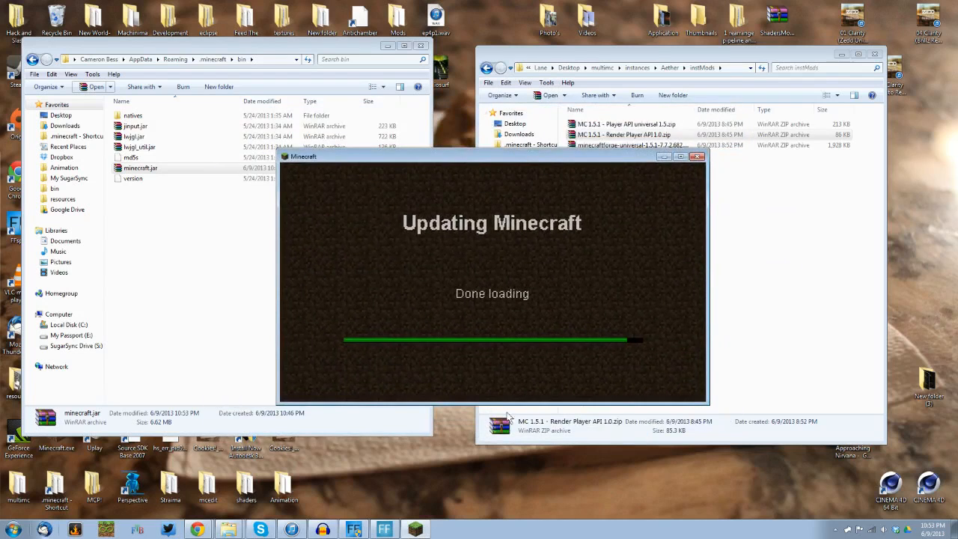
click(696, 157)
Reopen minecraft.jar from the bin folder, dismiss the WinRAR licence notice and open the META-INF folder.
double_click(147, 167)
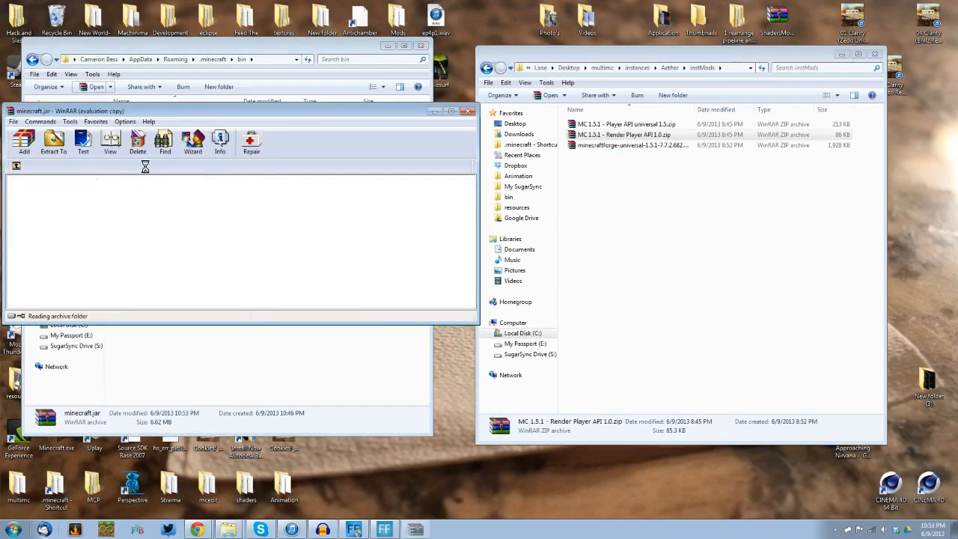
drag(176, 102, 424, 134)
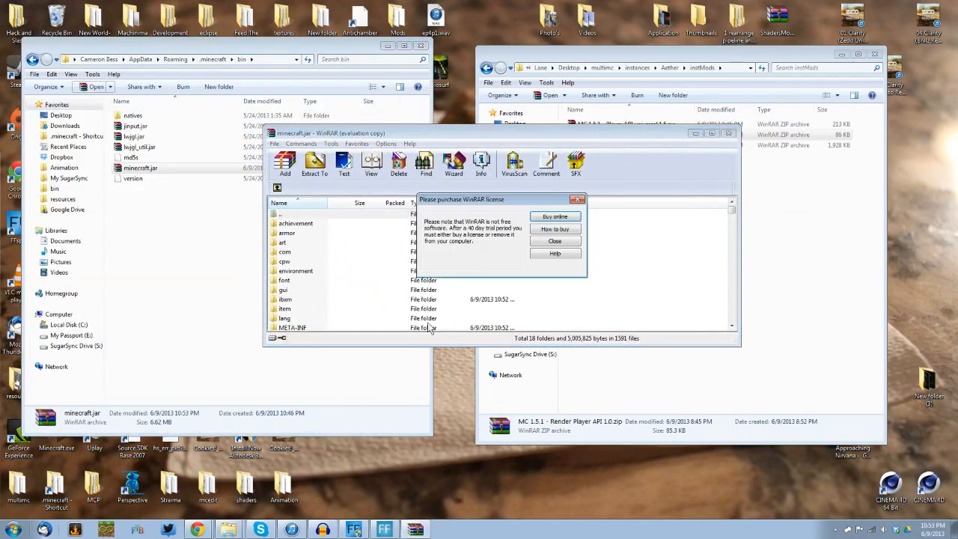
click(561, 241)
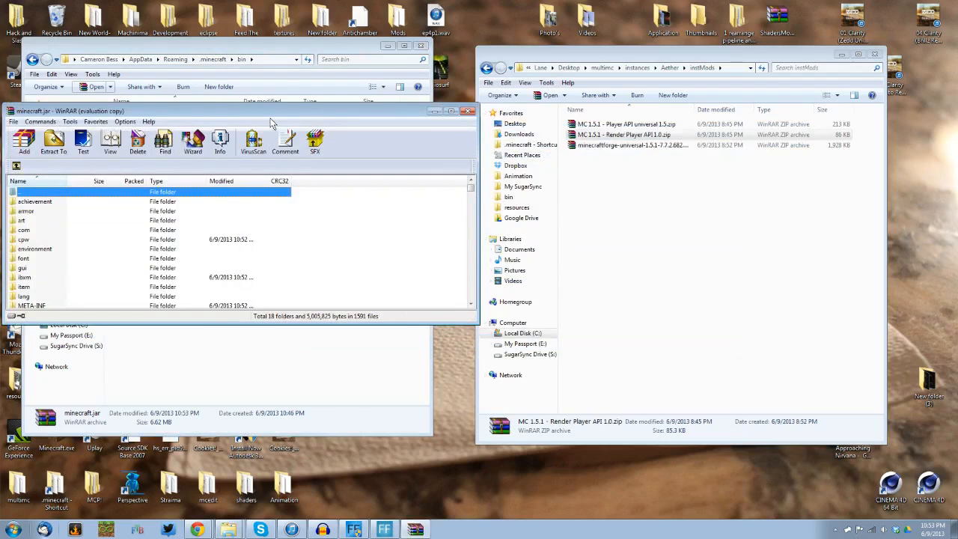
drag(367, 112, 583, 142)
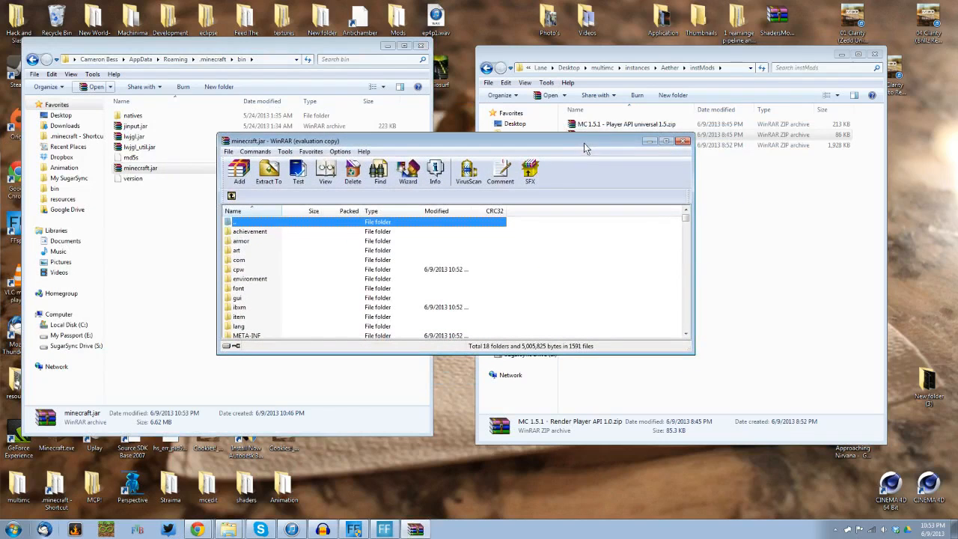
scroll(251, 327, down, 1)
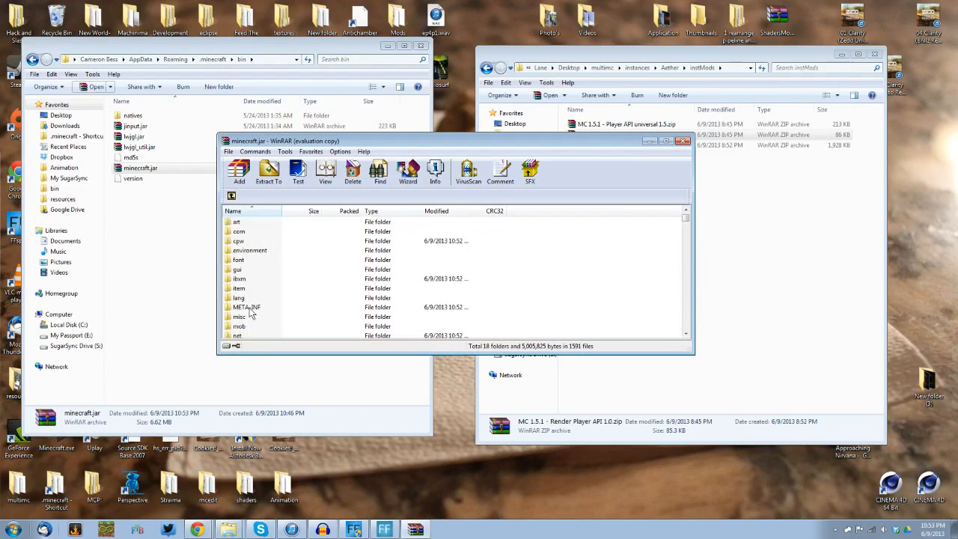
click(243, 308)
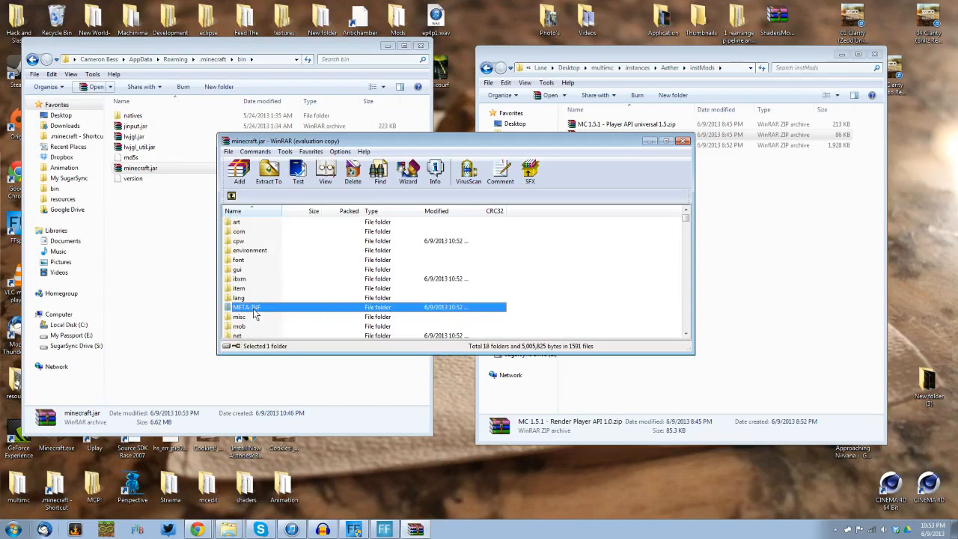
double_click(247, 308)
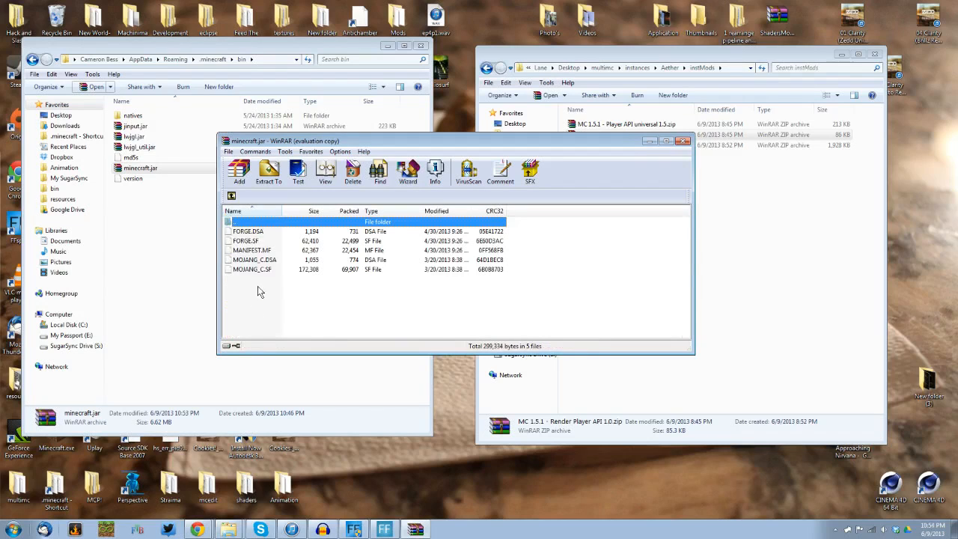
Delete MOJANG_C.DSA and MOJANG_C.SF from the META-INF folder of minecraft.jar.
drag(476, 310, 263, 260)
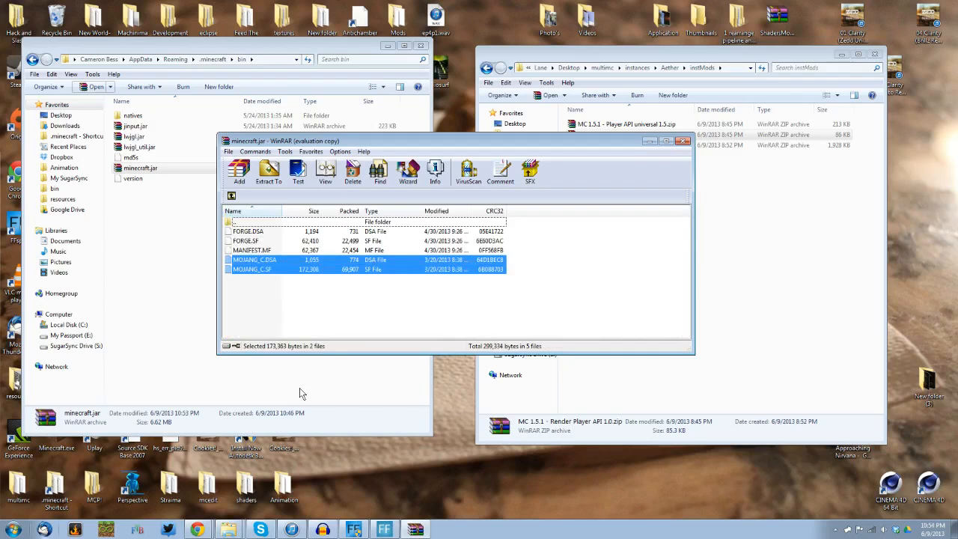
right_click(253, 270)
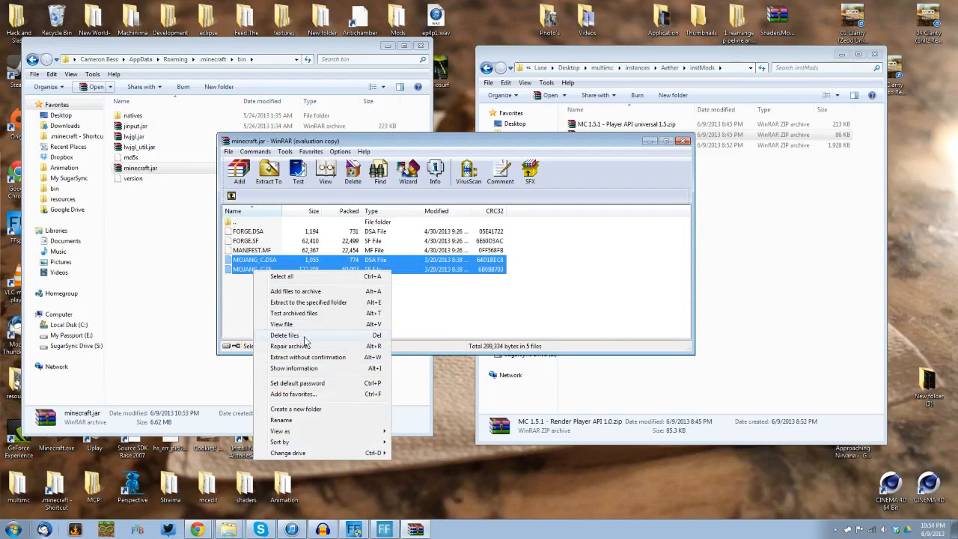
click(285, 335)
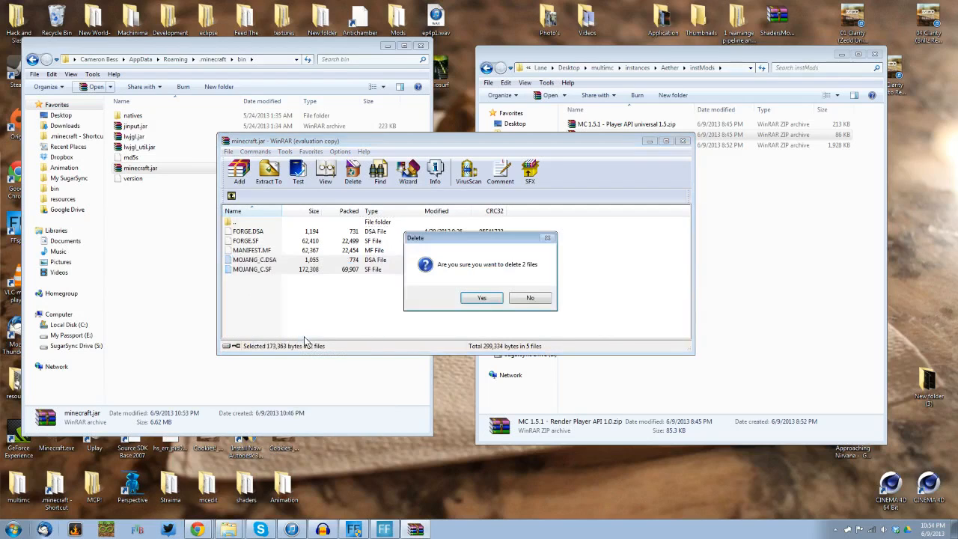
click(482, 299)
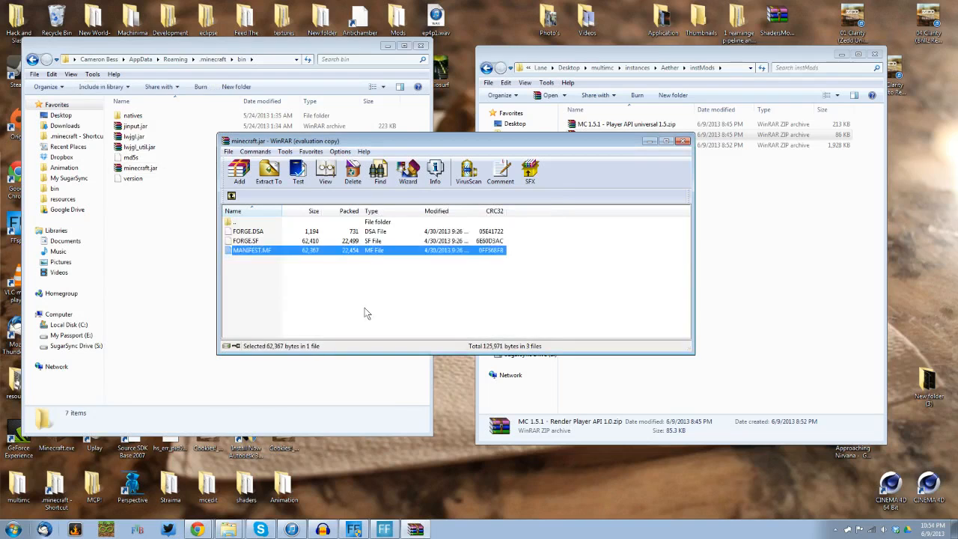
click(366, 312)
Close the minecraft.jar archive and launch Minecraft with the saved login, centring the FML setup dialog over the game window.
key(super)
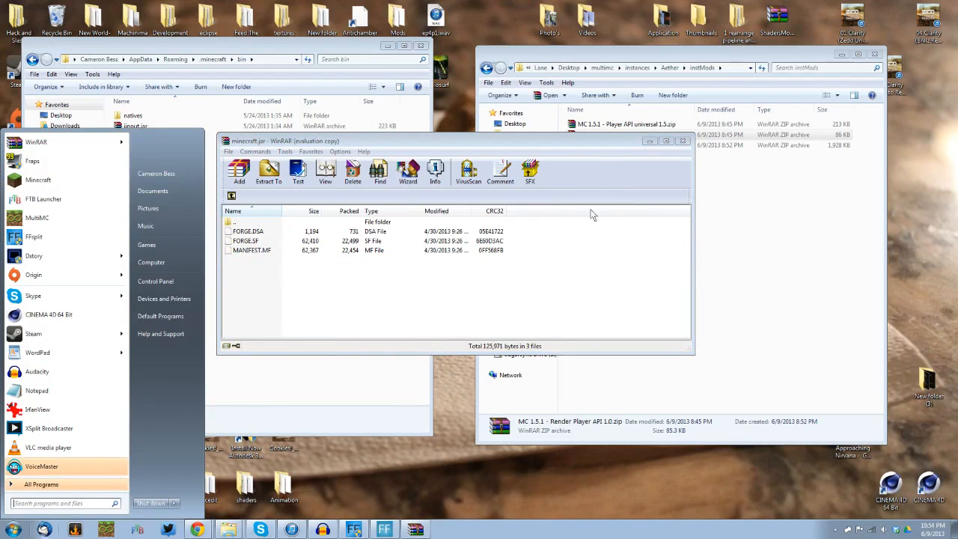
click(682, 141)
click(3, 526)
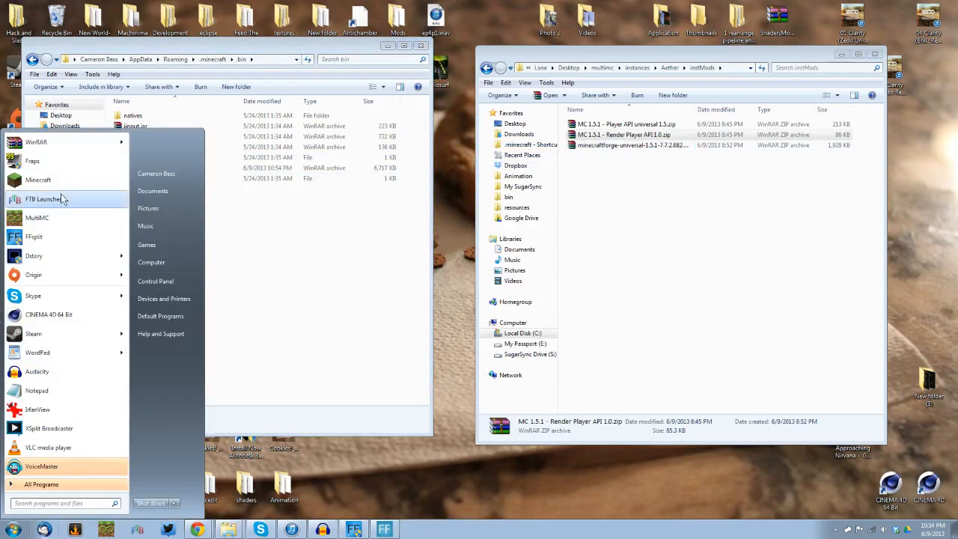
click(264, 282)
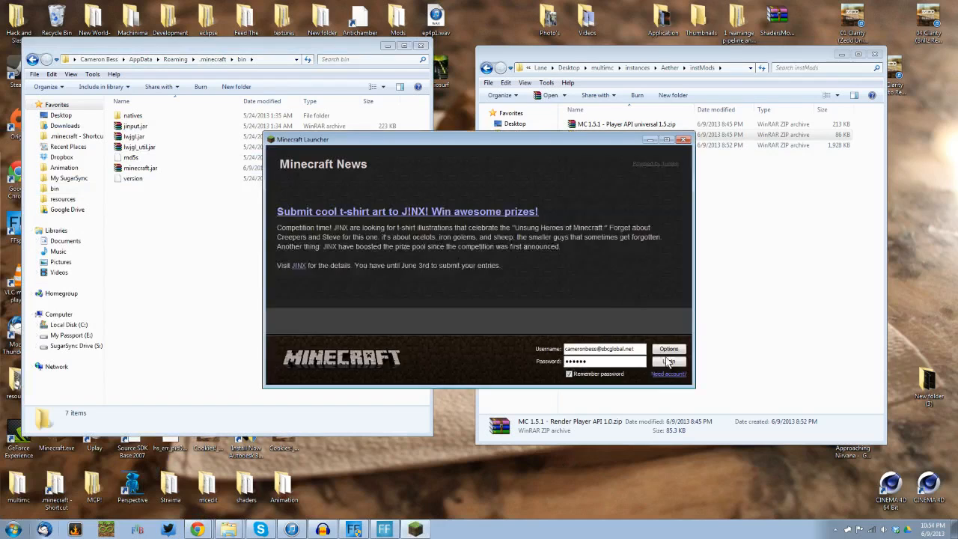
click(668, 362)
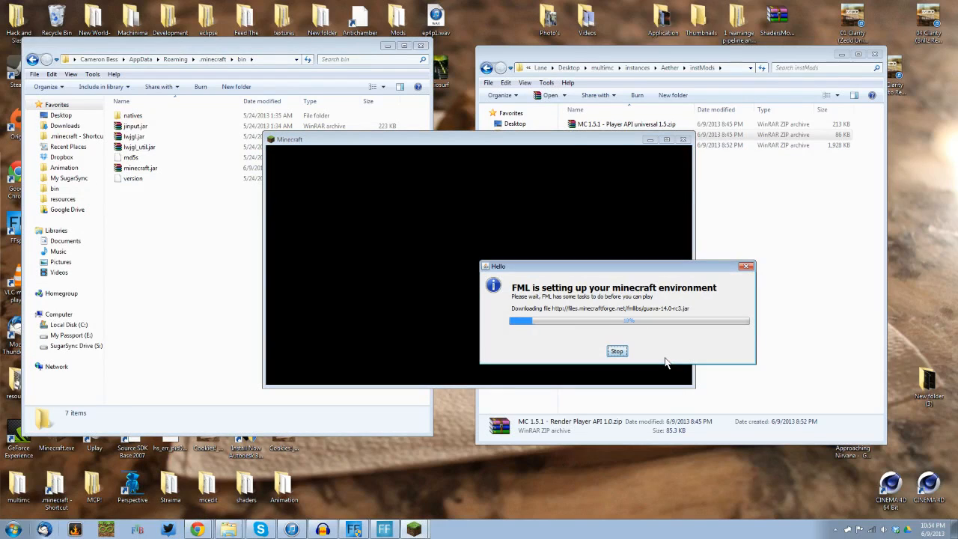
drag(538, 266, 409, 204)
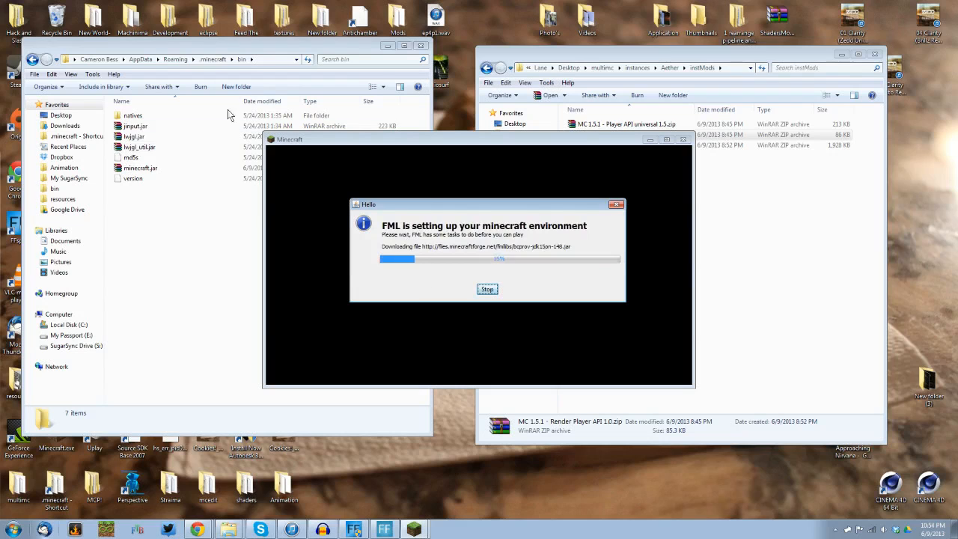
Look inside the coremods folder of .minecraft, then return to the bin folder.
click(213, 59)
double_click(142, 147)
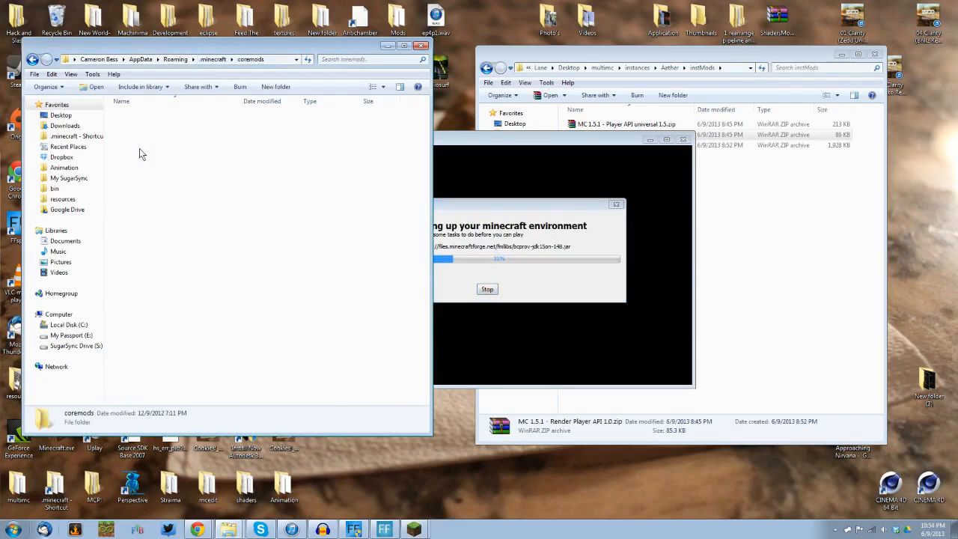
click(32, 59)
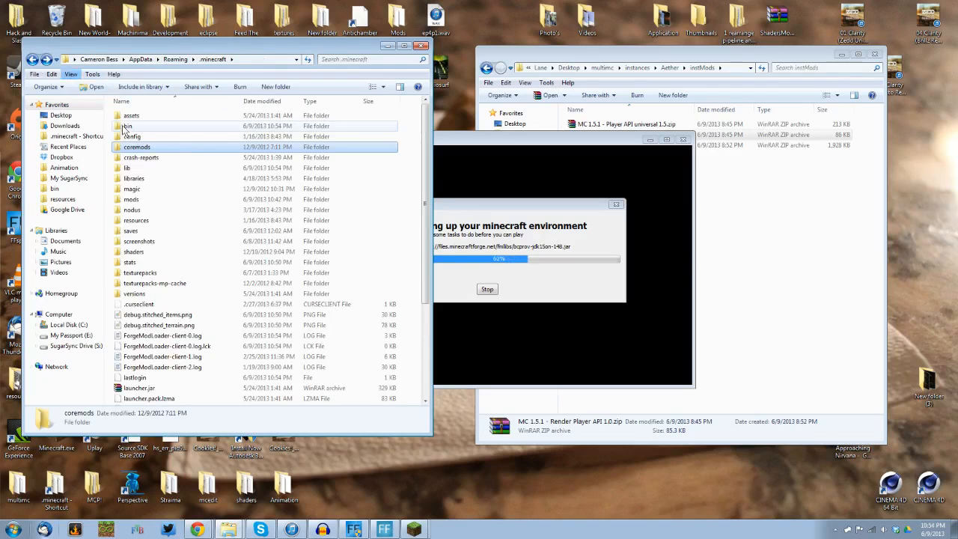
double_click(134, 126)
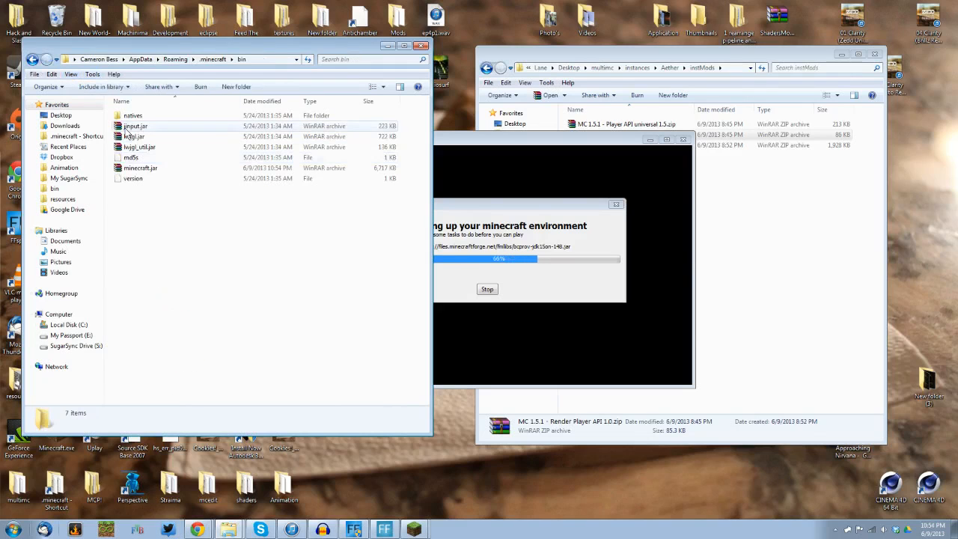
Move the bin folder window and FML setup dialog aside, then place the Minecraft window in the middle of the desktop.
click(546, 205)
drag(377, 49, 358, 66)
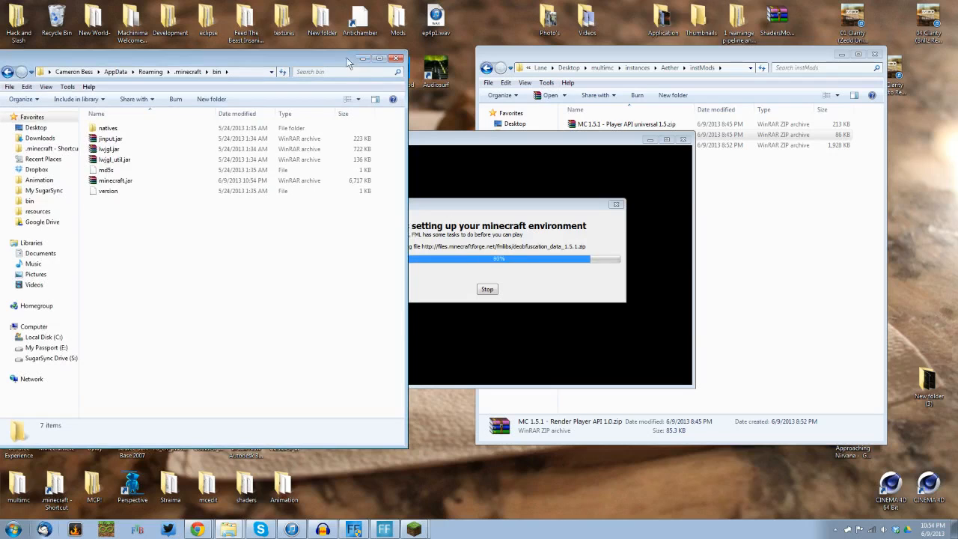
click(476, 154)
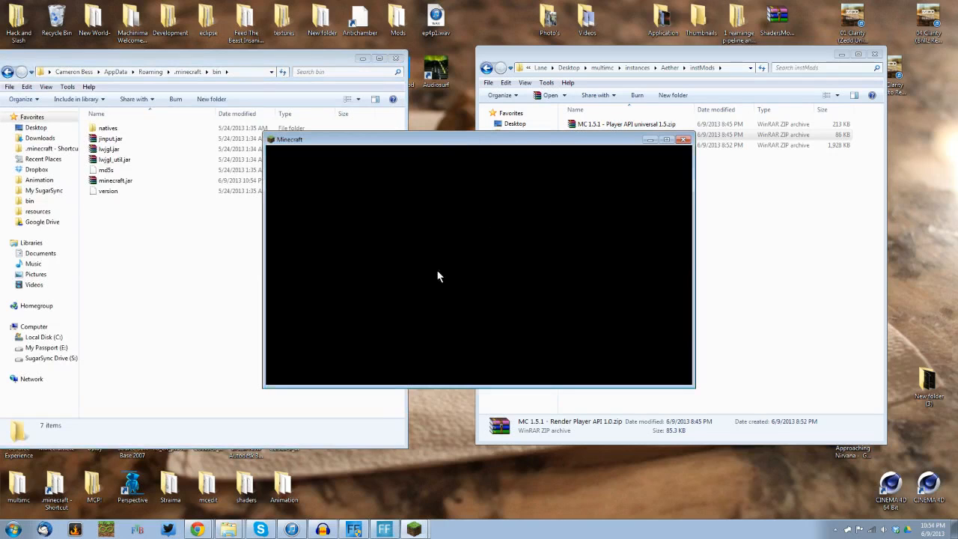
drag(443, 143, 425, 81)
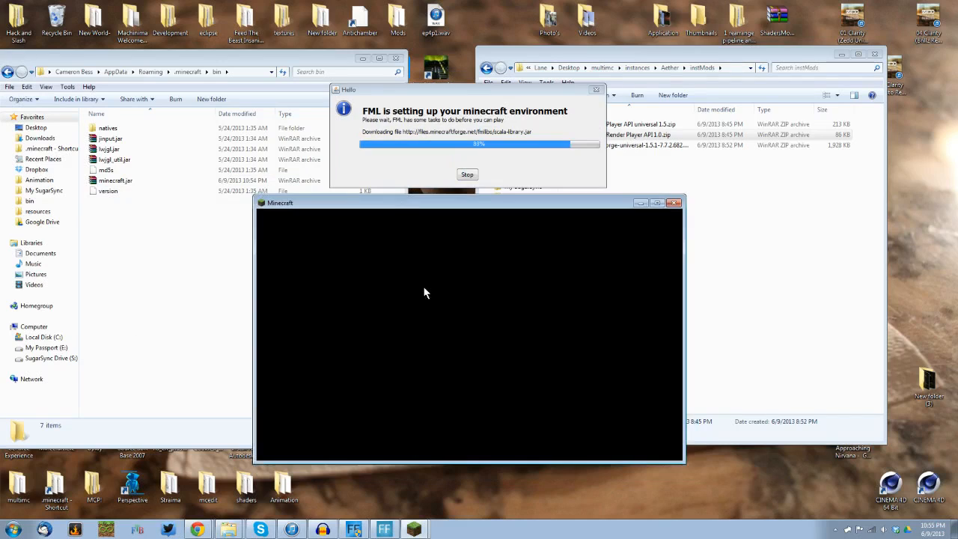
drag(481, 87, 476, 83)
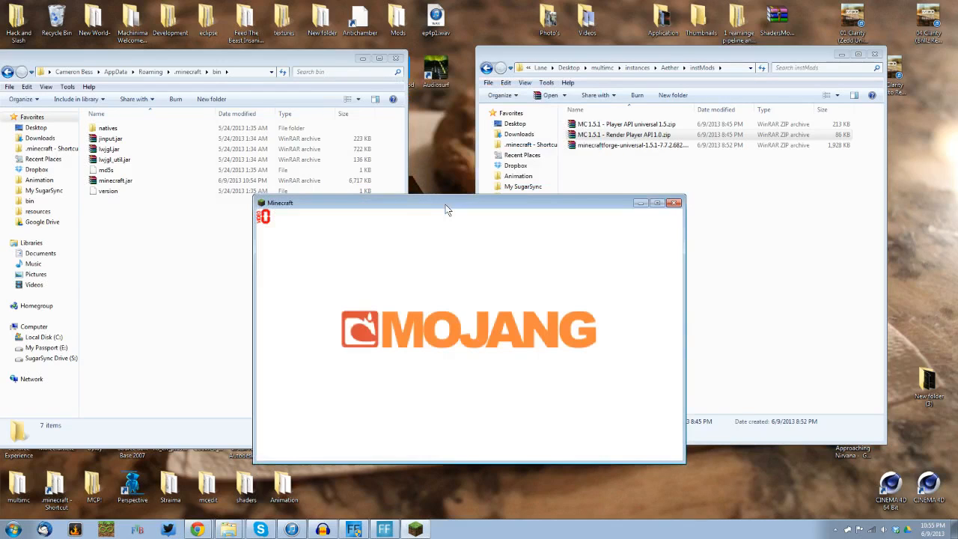
drag(445, 209, 435, 122)
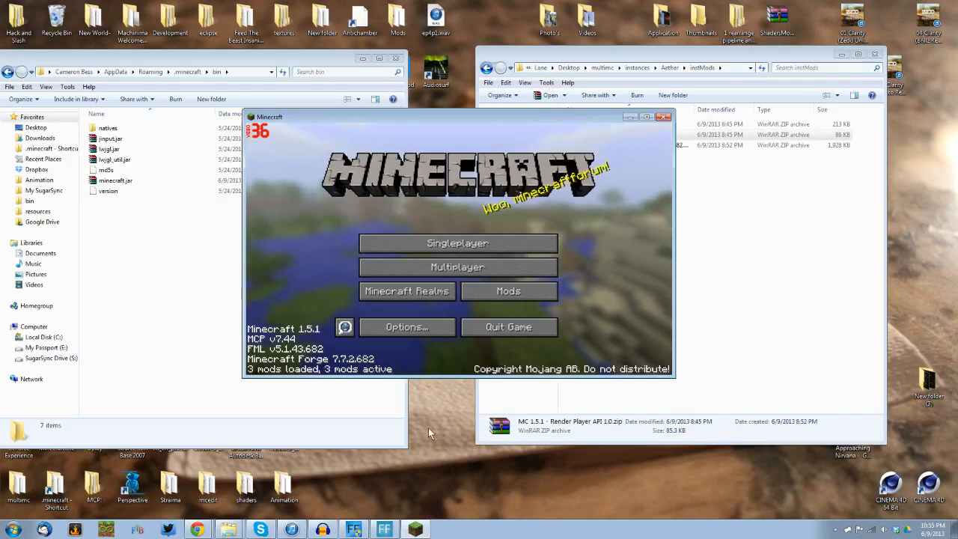
Review the Minecraft Coder Pack, Forge Mod Loader and Minecraft Forge entries in the game's mod list, then quit Minecraft.
click(516, 297)
click(324, 202)
click(315, 239)
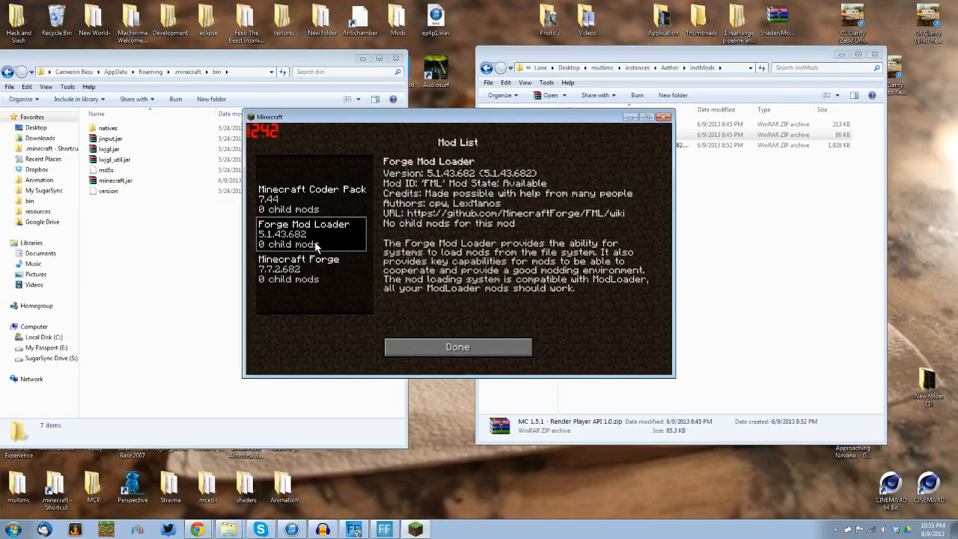
click(319, 275)
click(295, 196)
click(296, 234)
click(300, 260)
click(452, 346)
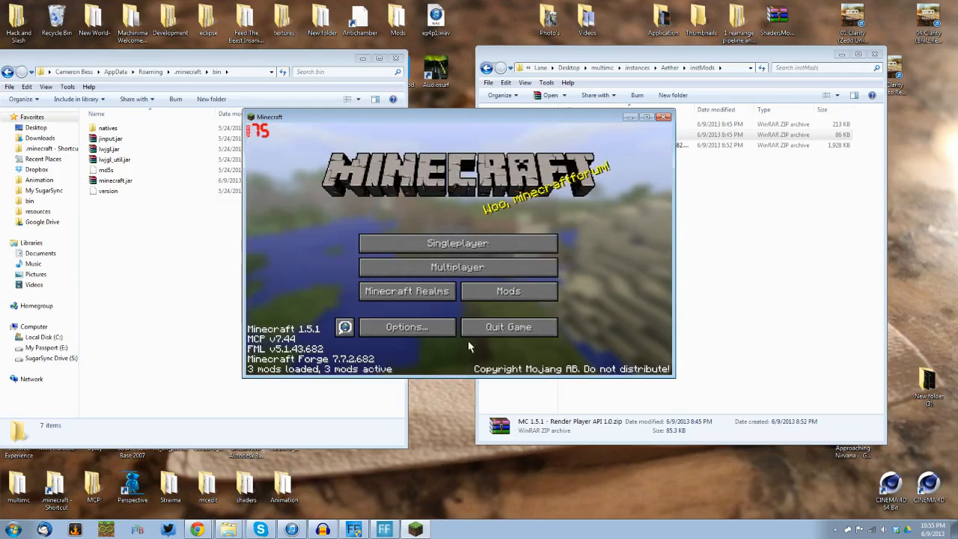
click(527, 328)
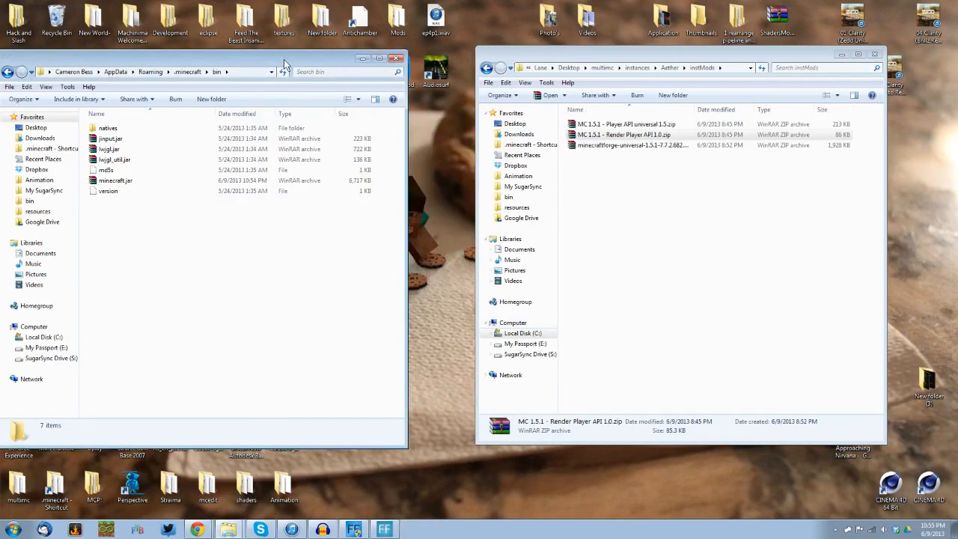
Switch to the Aether II forum page in Chrome, maximize the browser and bring the AETHER II Alpha v1.00 download links into view.
drag(284, 64, 333, 57)
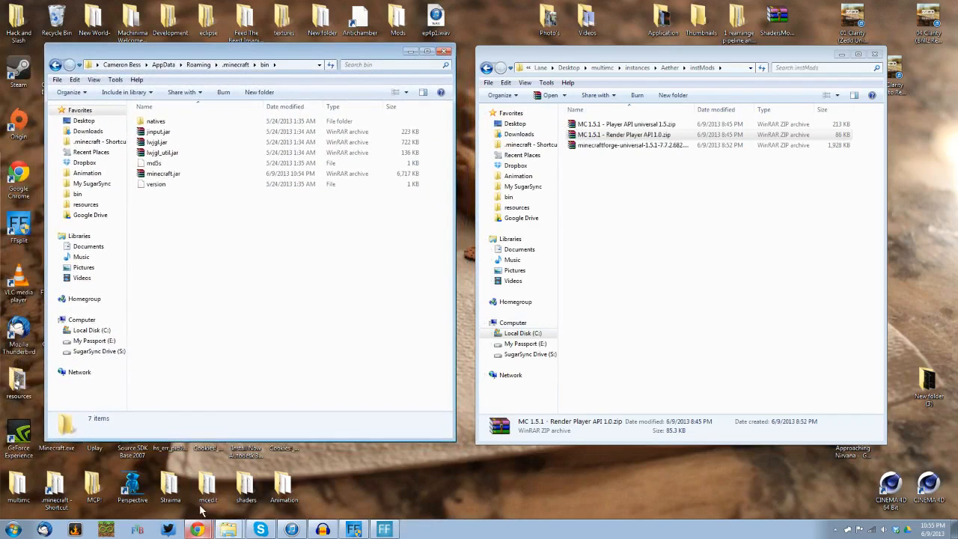
click(197, 529)
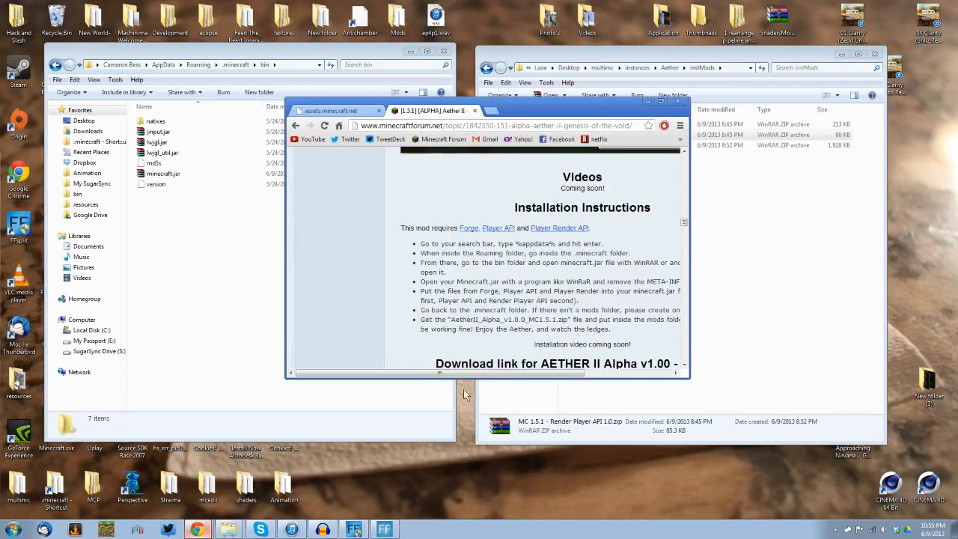
drag(464, 372, 522, 388)
scroll(512, 330, down, 1)
scroll(512, 330, down, 2)
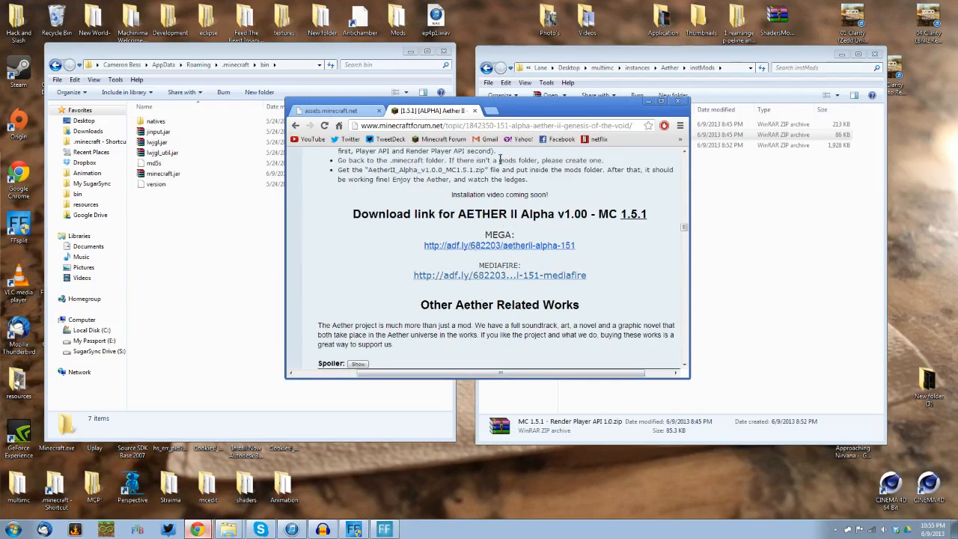
double_click(520, 113)
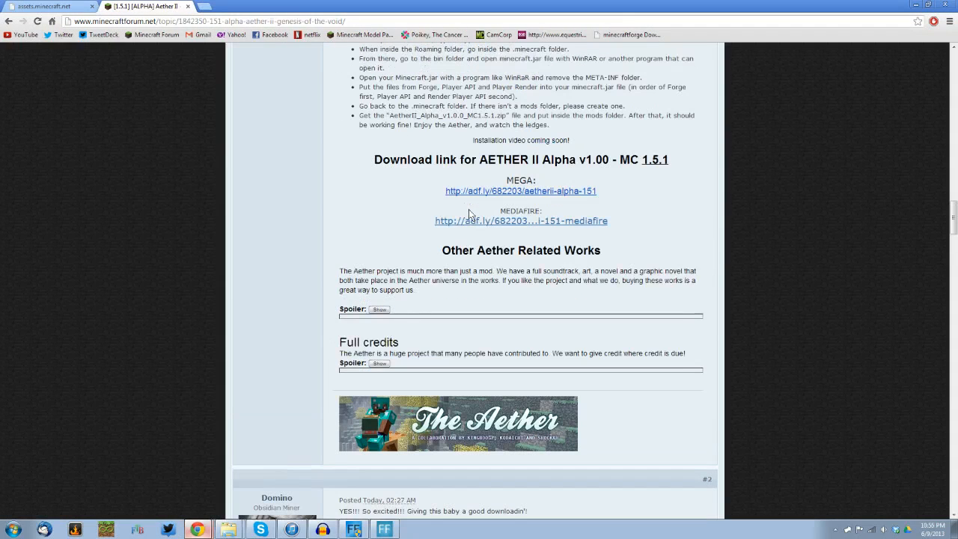
Highlight the AETHER II Alpha v1.00 - MC 1.5.1 download heading, then pick out the MEGA and MEDIAFIRE labels beneath it.
drag(365, 166, 674, 162)
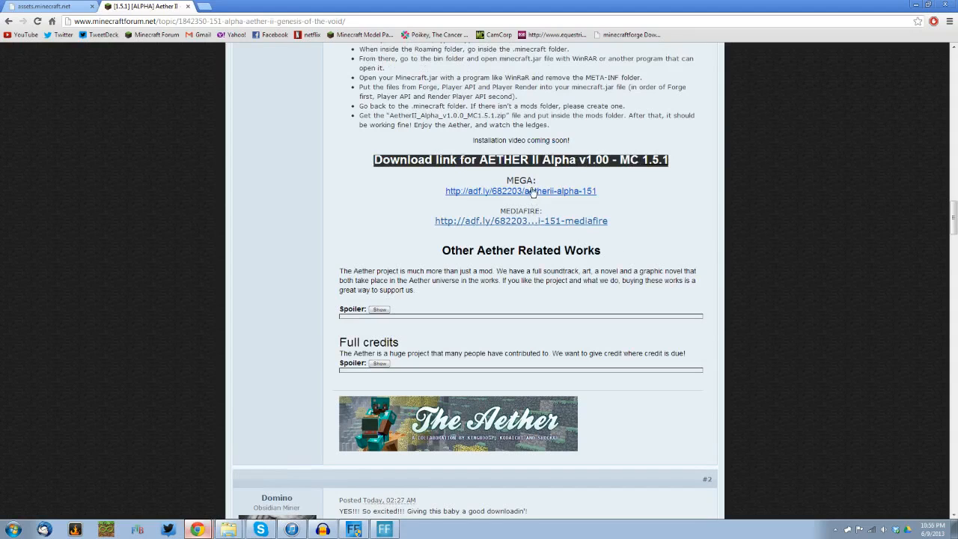
click(356, 223)
drag(499, 184, 542, 184)
click(502, 209)
drag(501, 209, 554, 214)
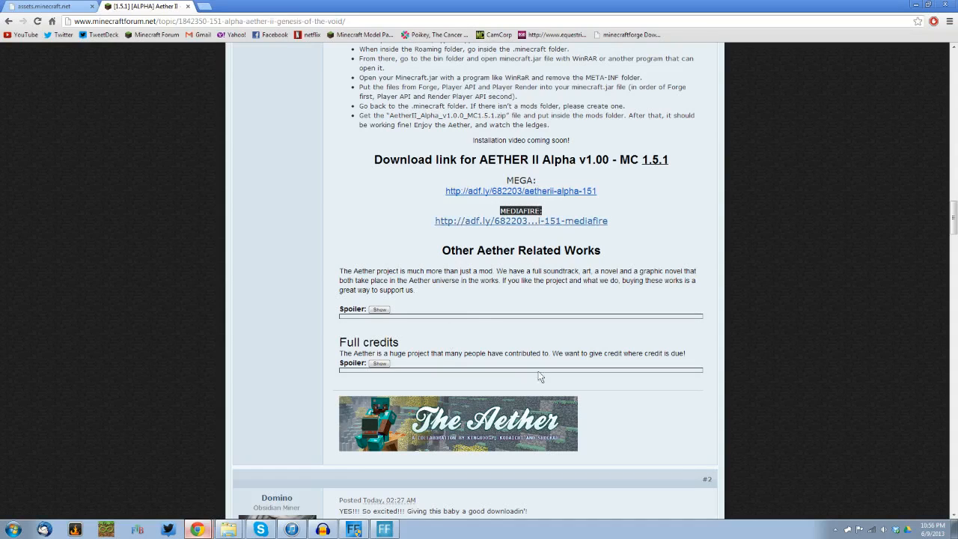
Restore the browser to a smaller window and move it aside, uncovering the folder windows on the desktop.
drag(753, 17, 610, 88)
scroll(683, 295, down, 1)
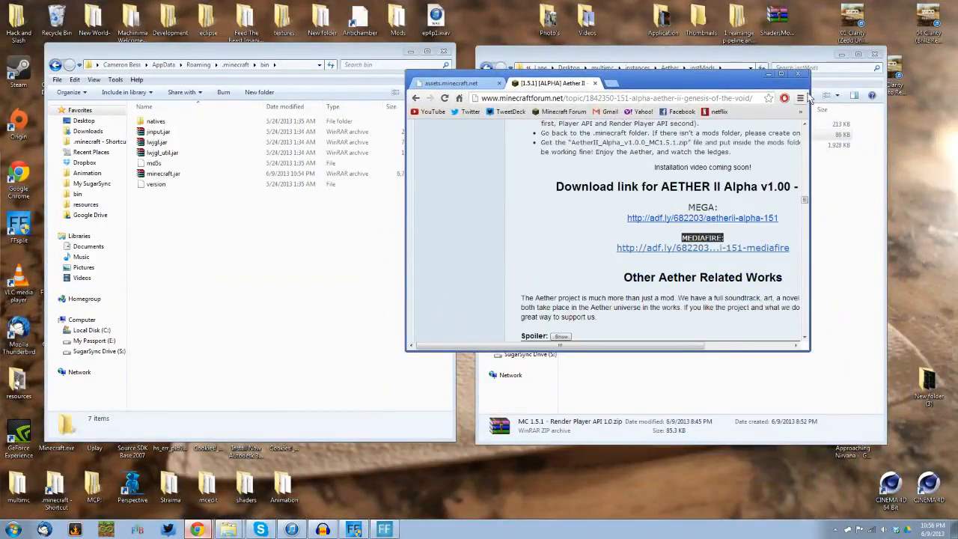
drag(747, 81, 831, 108)
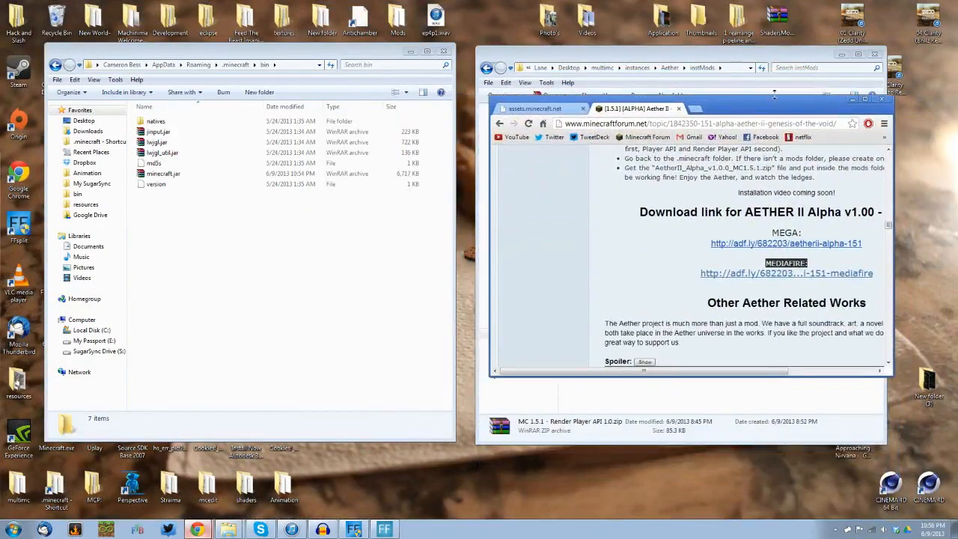
Go to the minecraft mods folder of the multimc Aether instance and copy AetherII_Alpha_v1.0.0_MC1.5.1.zip.
click(675, 69)
double_click(609, 144)
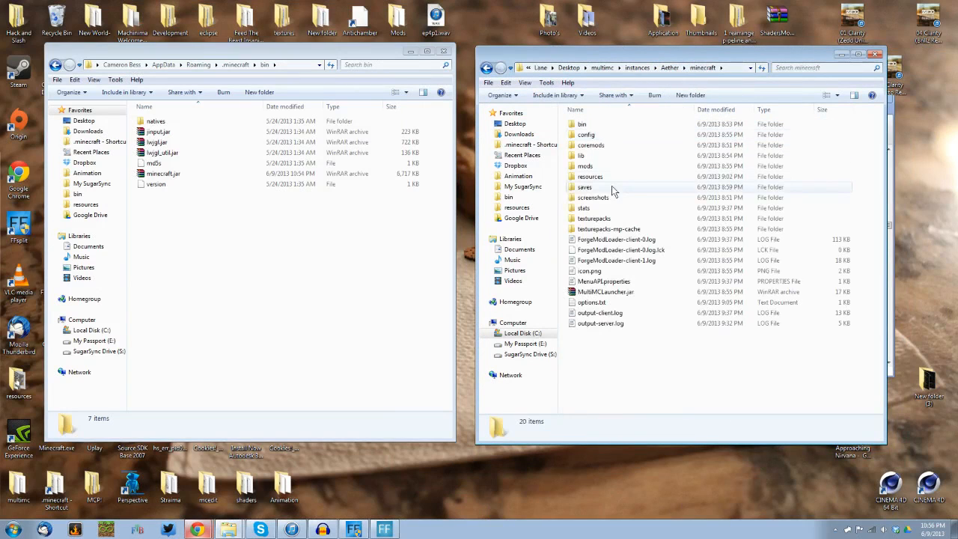
double_click(585, 165)
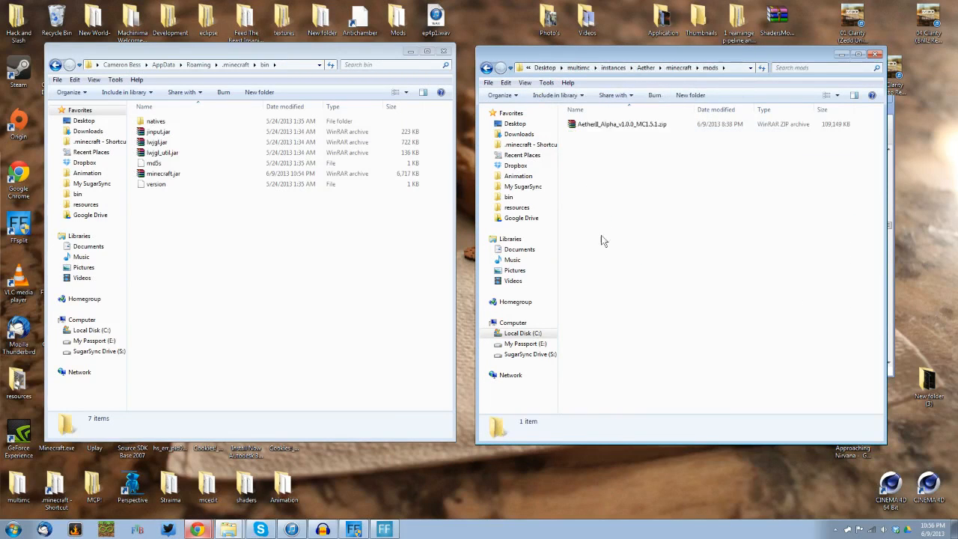
click(590, 125)
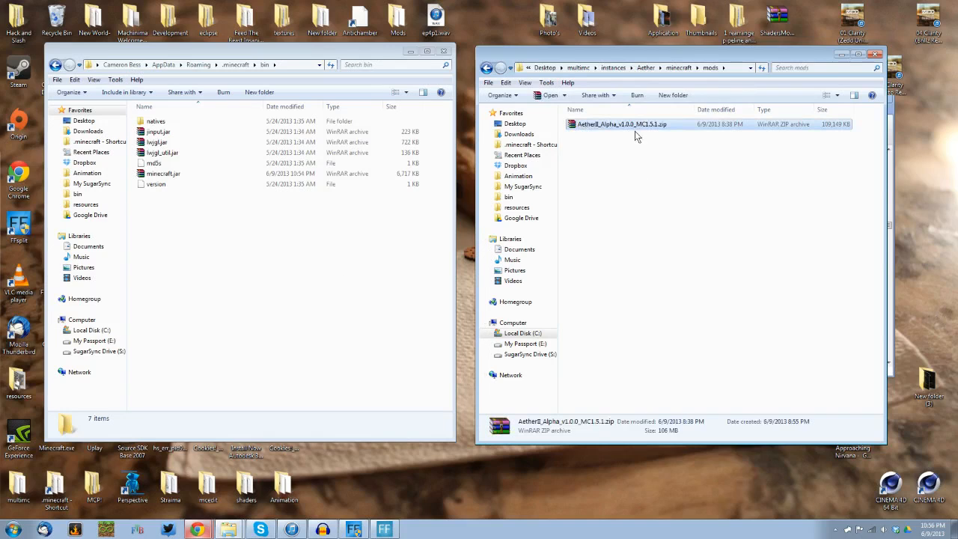
right_click(634, 131)
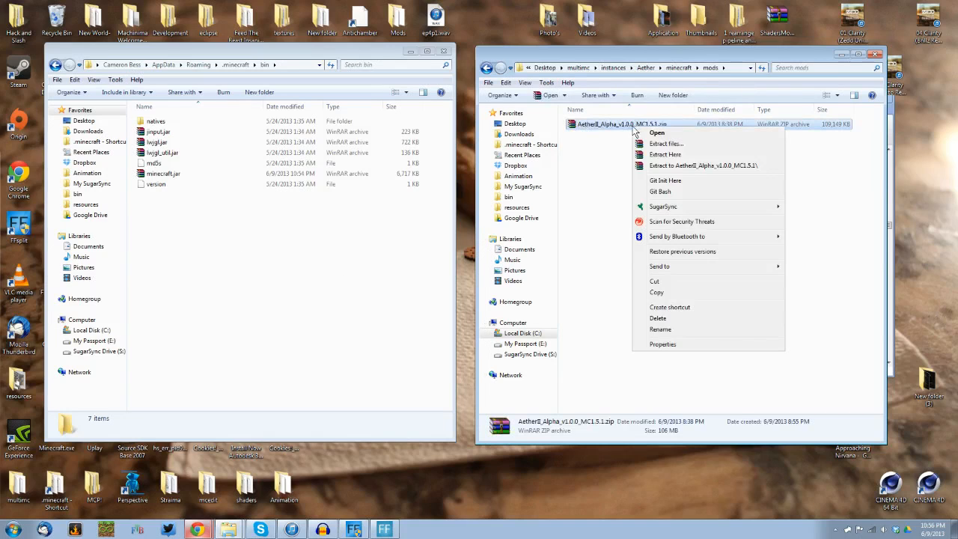
click(677, 292)
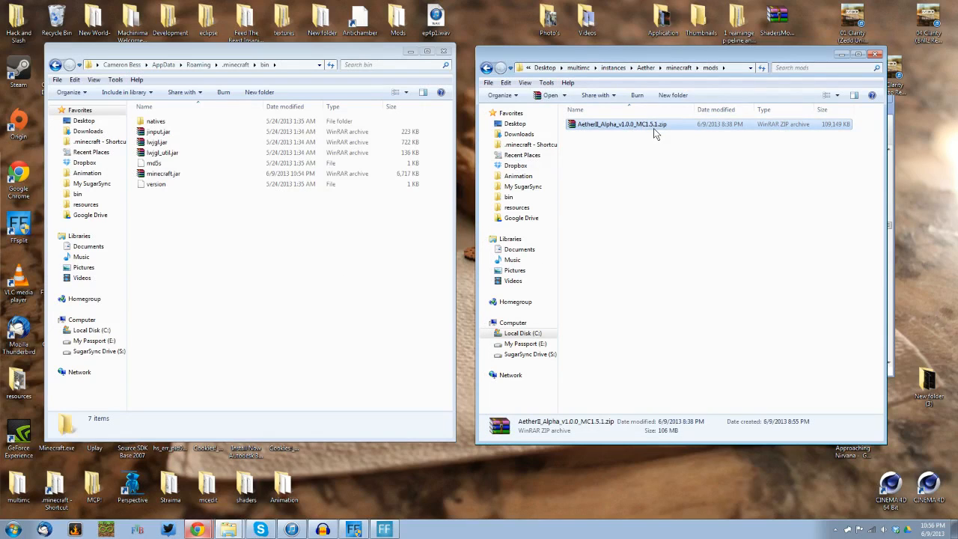
Paste the copied Aether II zip into the mods folder inside .minecraft.
click(235, 64)
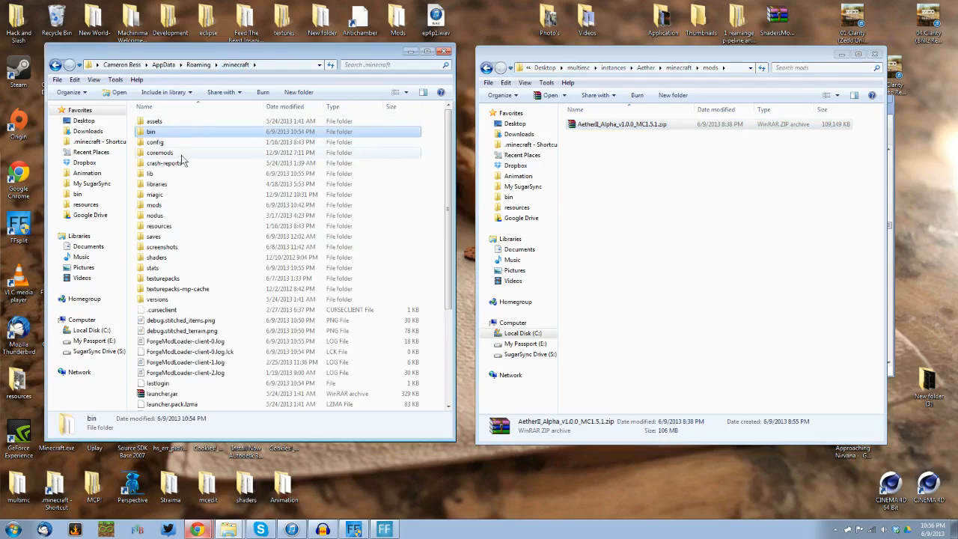
double_click(173, 207)
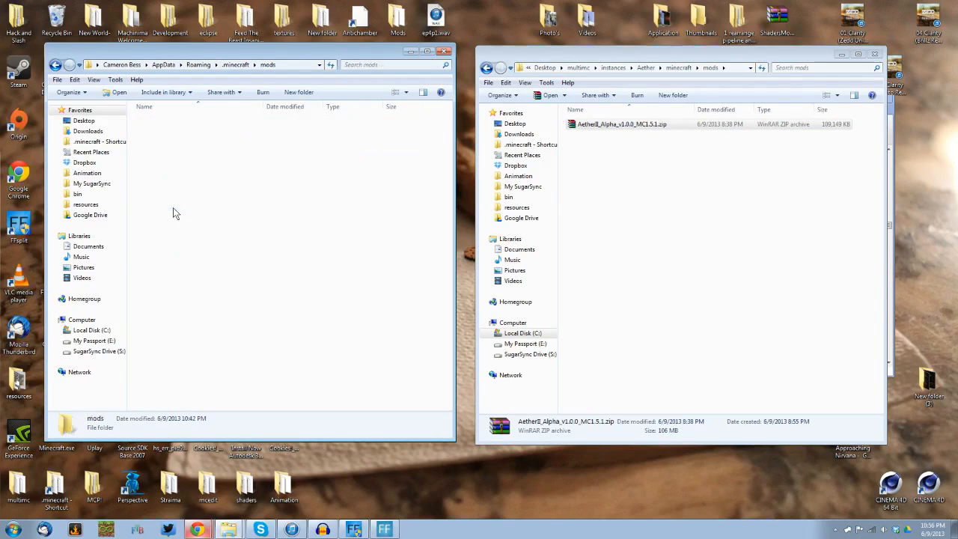
right_click(312, 203)
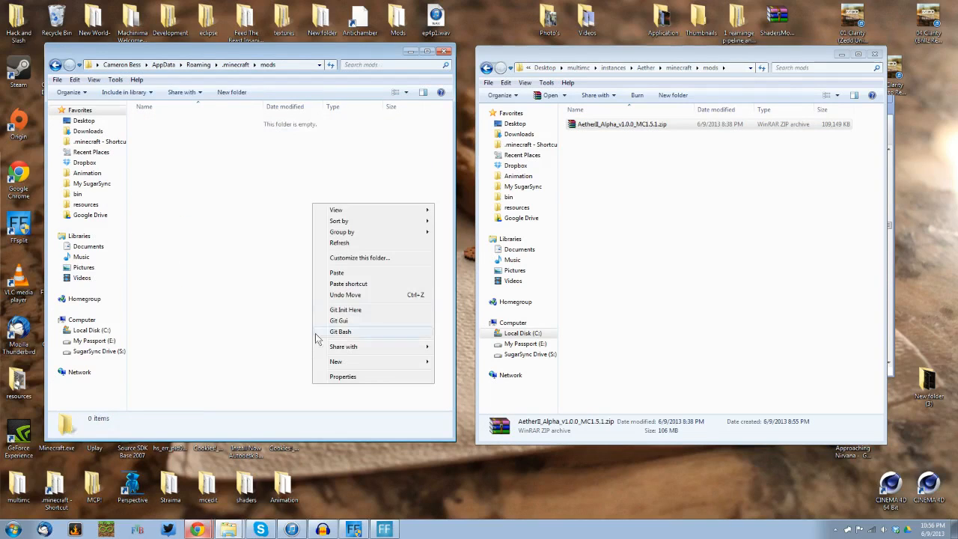
click(322, 273)
click(202, 366)
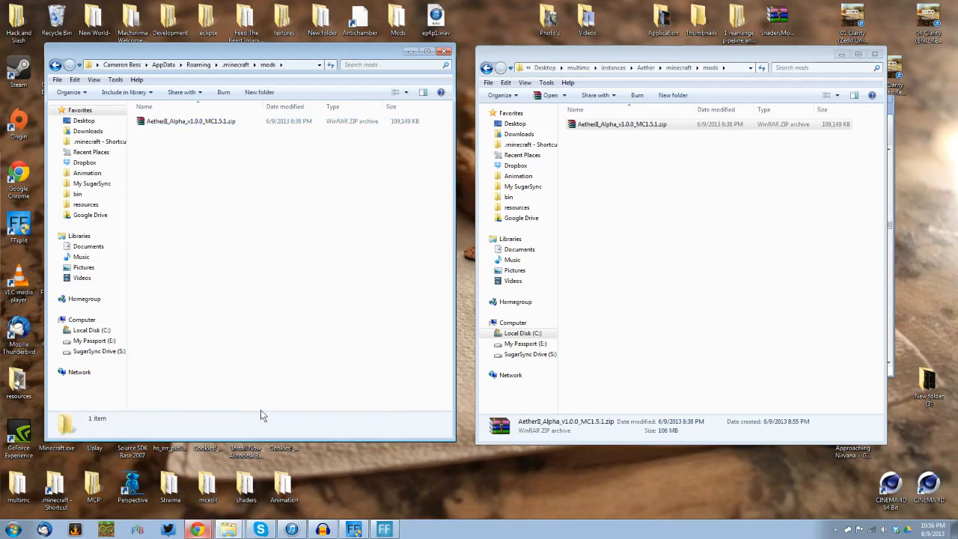
Start Minecraft, log in with the remembered account, and launch the Aether II main menu.
click(11, 530)
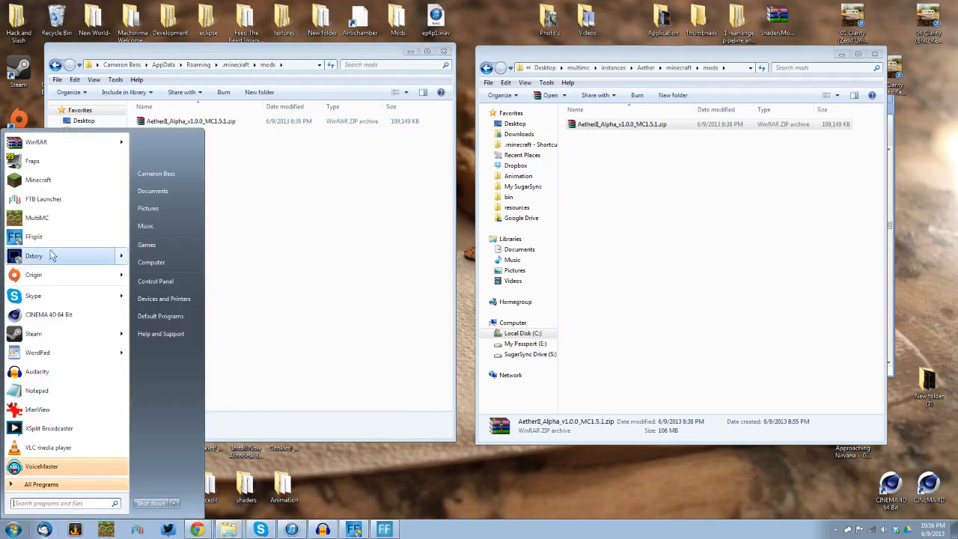
click(47, 184)
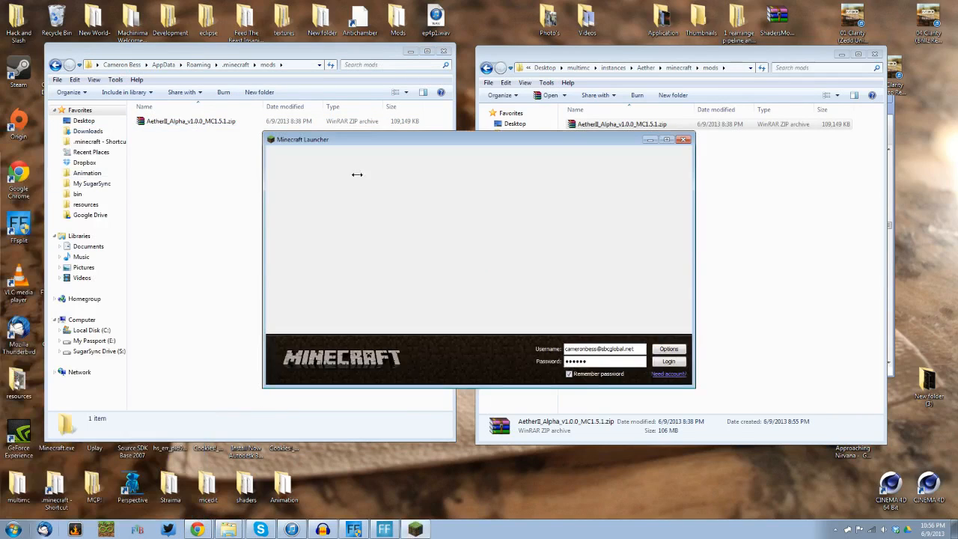
click(667, 363)
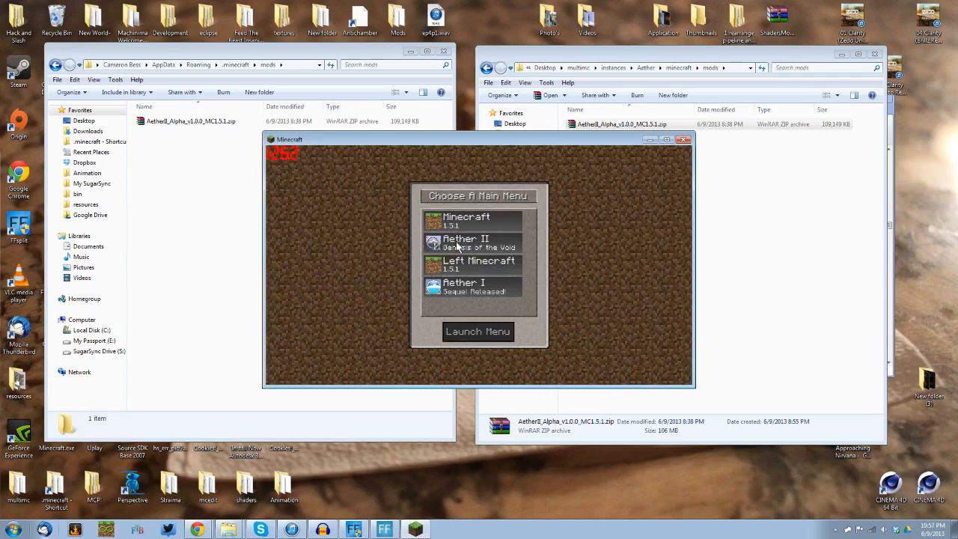
click(457, 246)
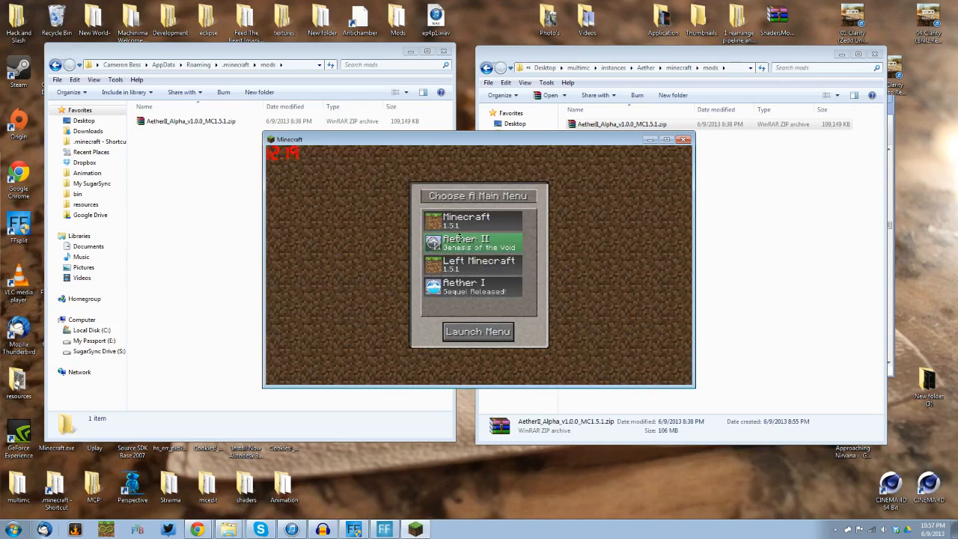
click(470, 333)
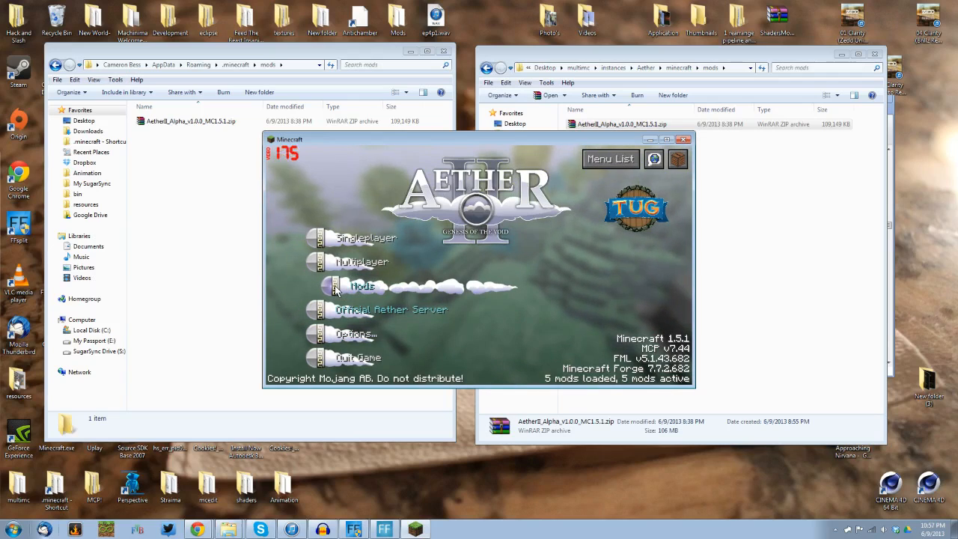
Inspect the Aether II and Main Menu API entries in the game's mod list, then return to the main menu.
click(334, 289)
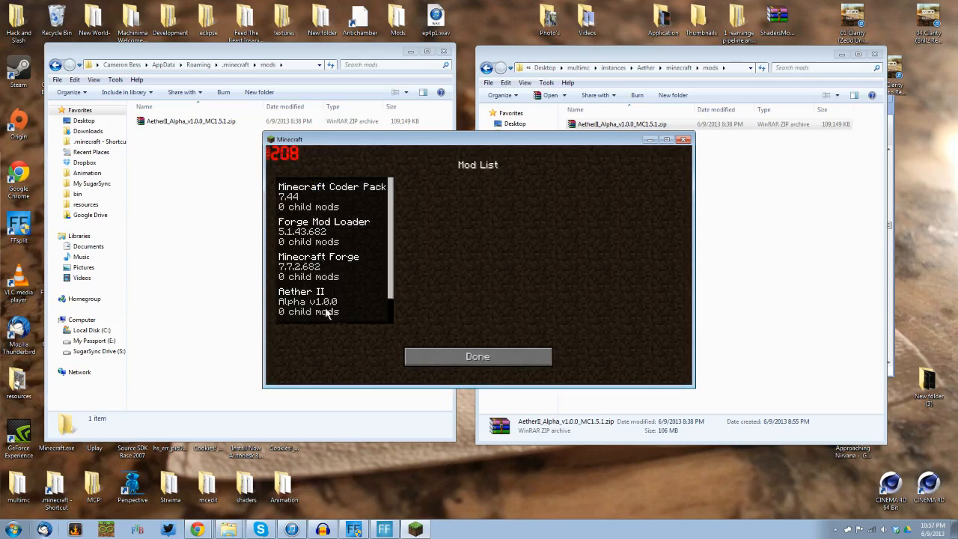
scroll(335, 314, down, 1)
click(318, 266)
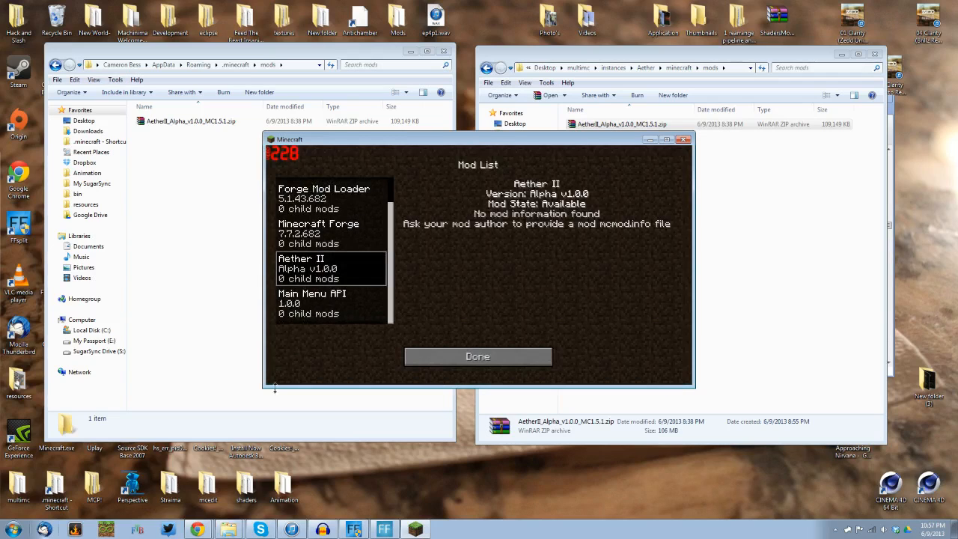
click(334, 314)
scroll(338, 278, up, 1)
scroll(343, 270, down, 1)
click(477, 356)
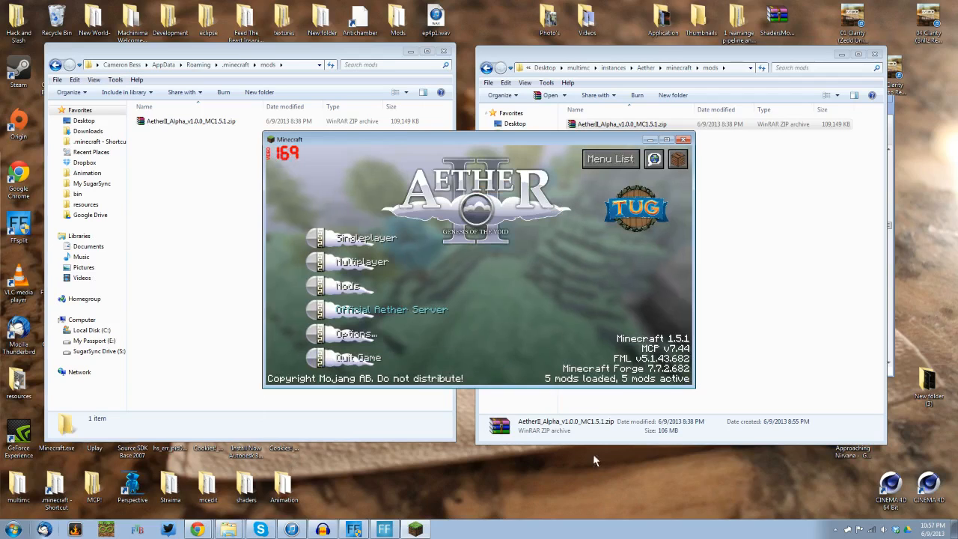
Reposition the Minecraft window slightly, then minimize it to reveal the two folder windows.
drag(595, 138, 599, 132)
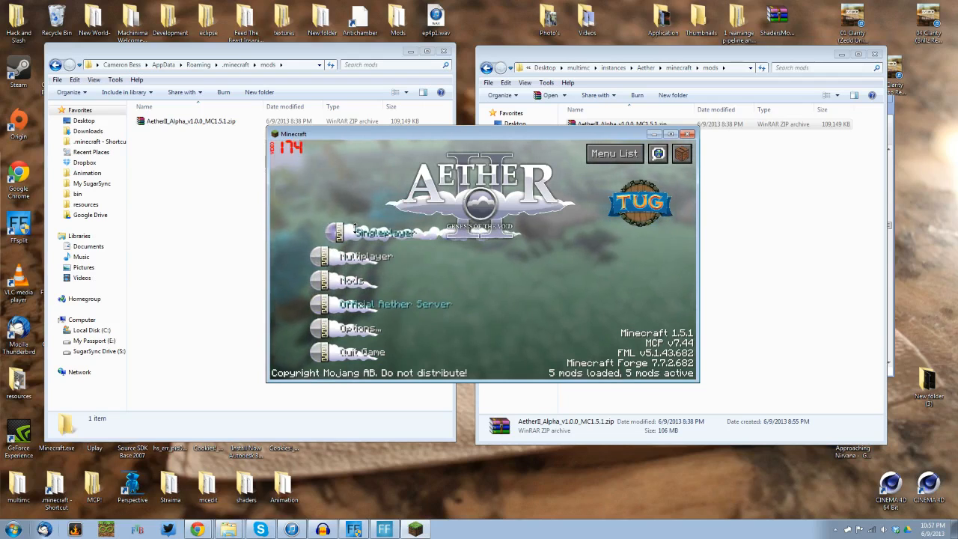
drag(488, 136, 492, 156)
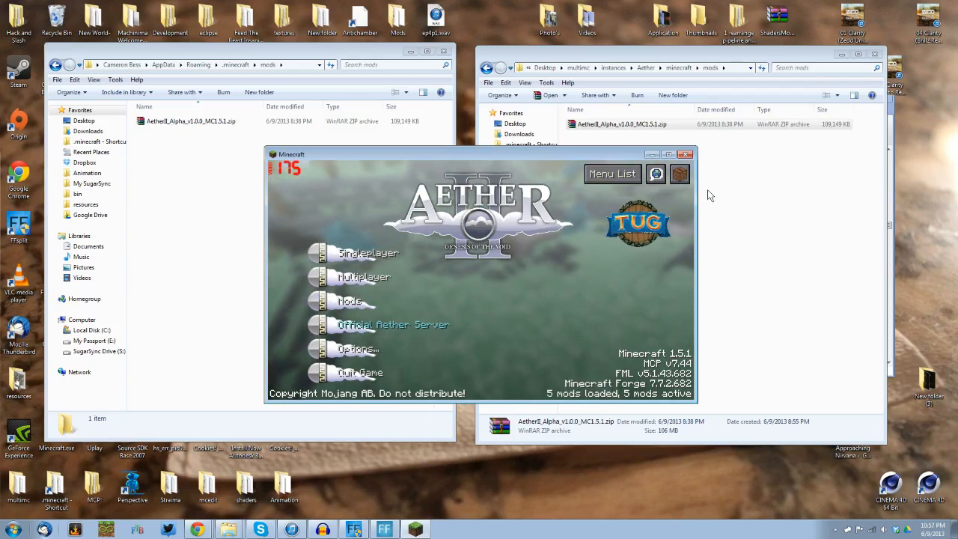
click(655, 155)
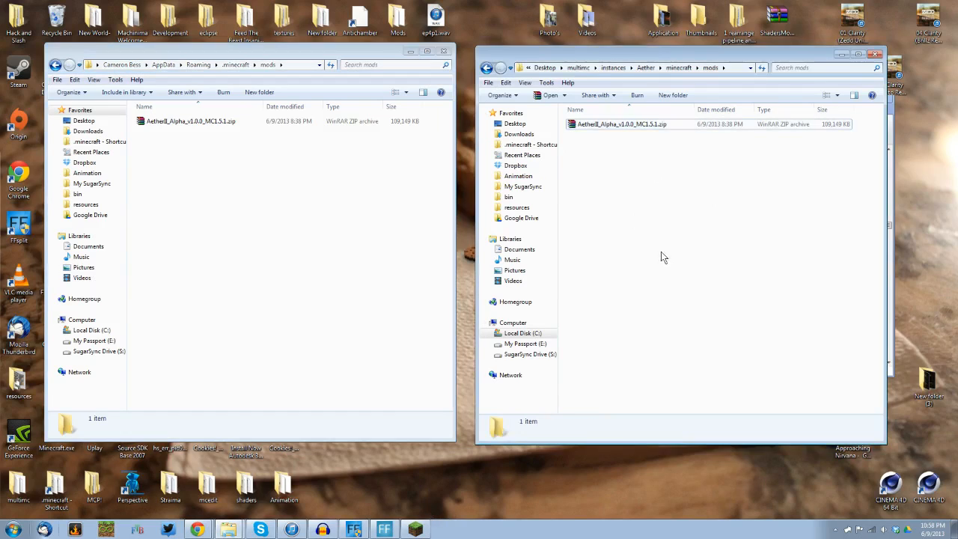
Copy AetherII_Alpha_v1.0.0_MC1.5.1.zip from the Aether instance's mods folder into its instMods folder.
mouse_move(577, 49)
mouse_down()
mouse_move(562, 318)
mouse_move(575, 210)
mouse_move(572, 280)
mouse_move(575, 80)
mouse_move(596, 40)
mouse_move(588, 58)
mouse_up()
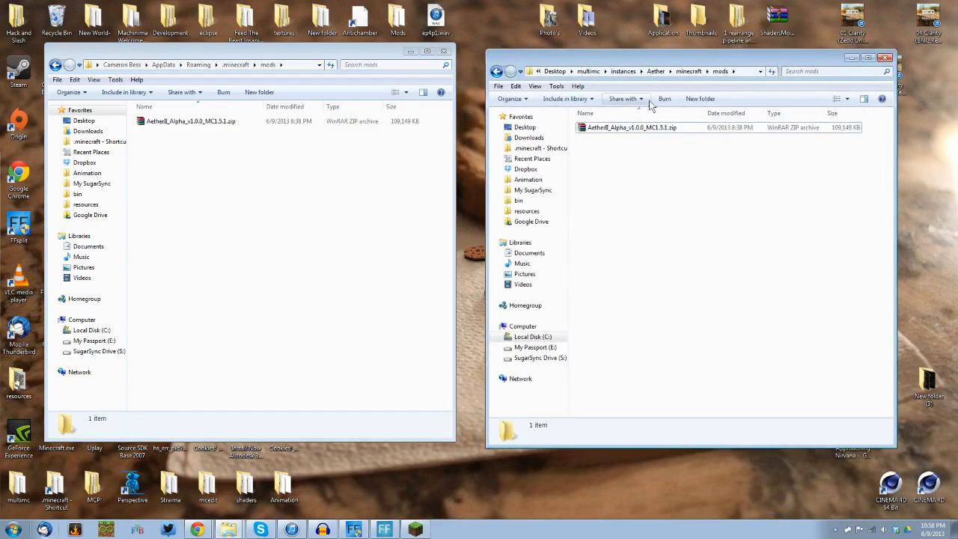
right_click(645, 127)
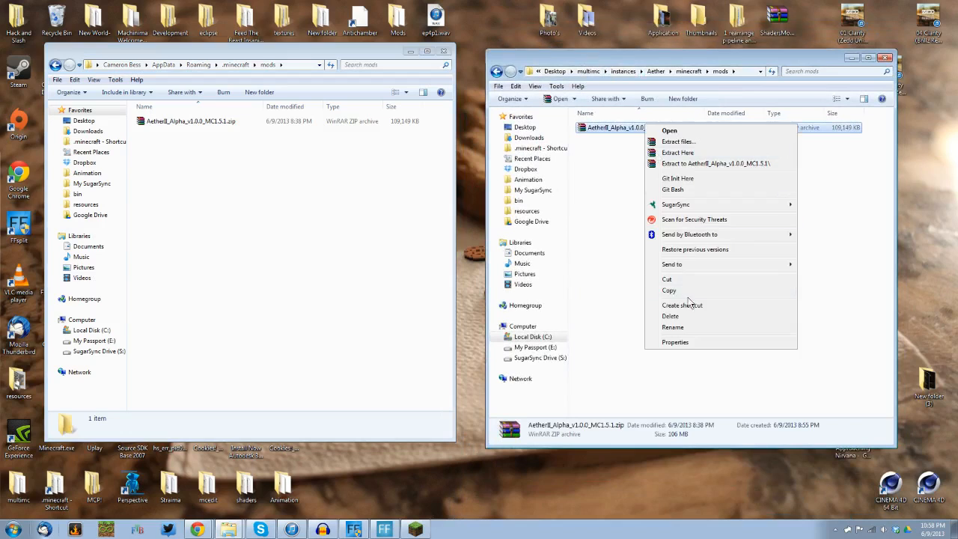
key(Escape)
click(657, 71)
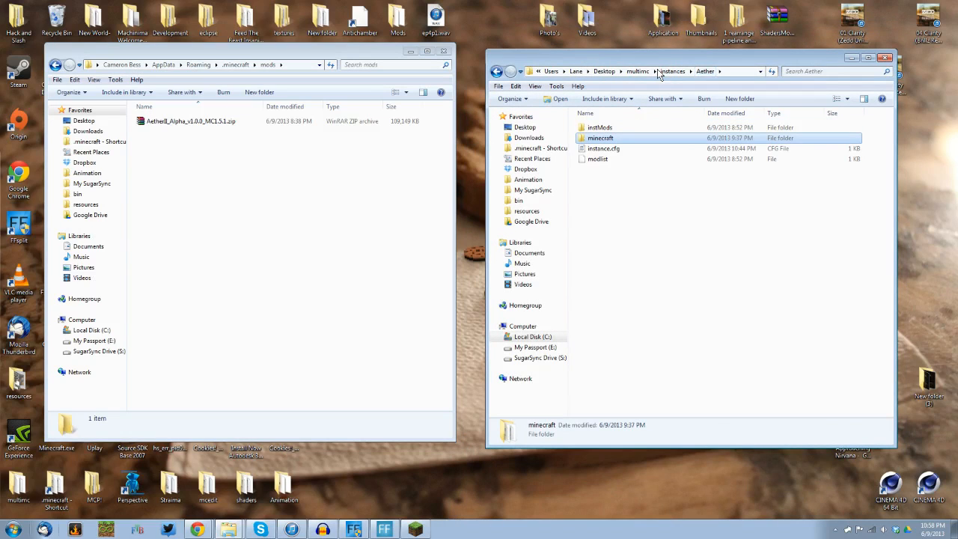
double_click(599, 129)
right_click(635, 235)
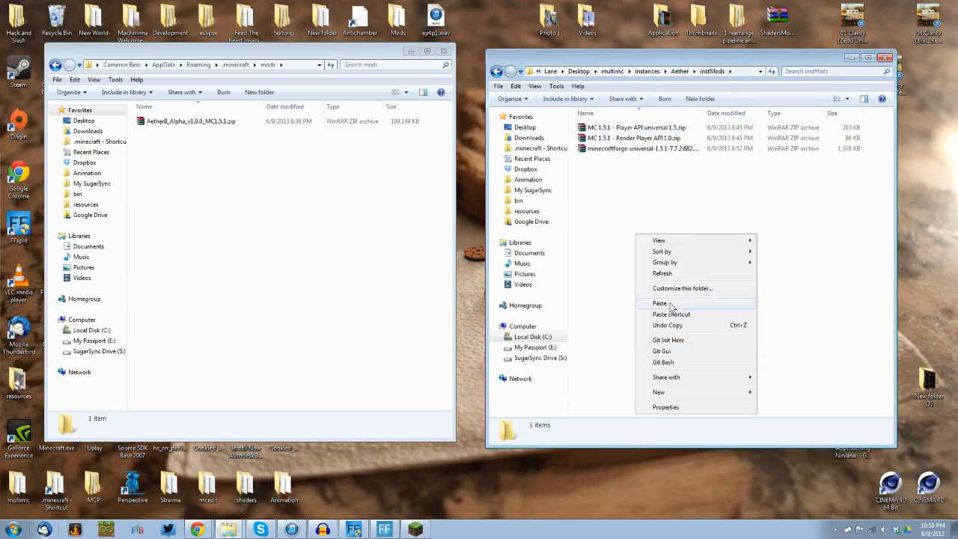
click(669, 305)
key(Down)
key(Down)
key(Down)
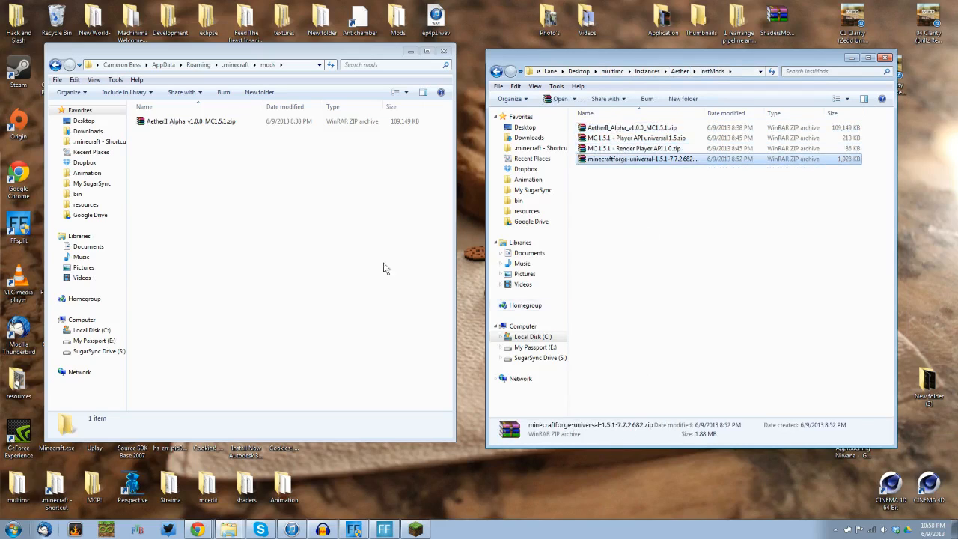
click(202, 172)
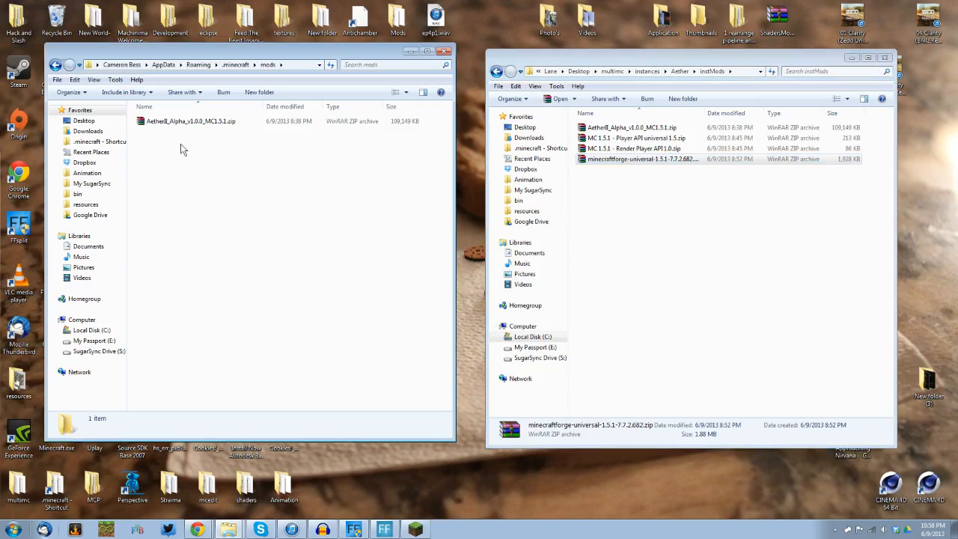
click(624, 128)
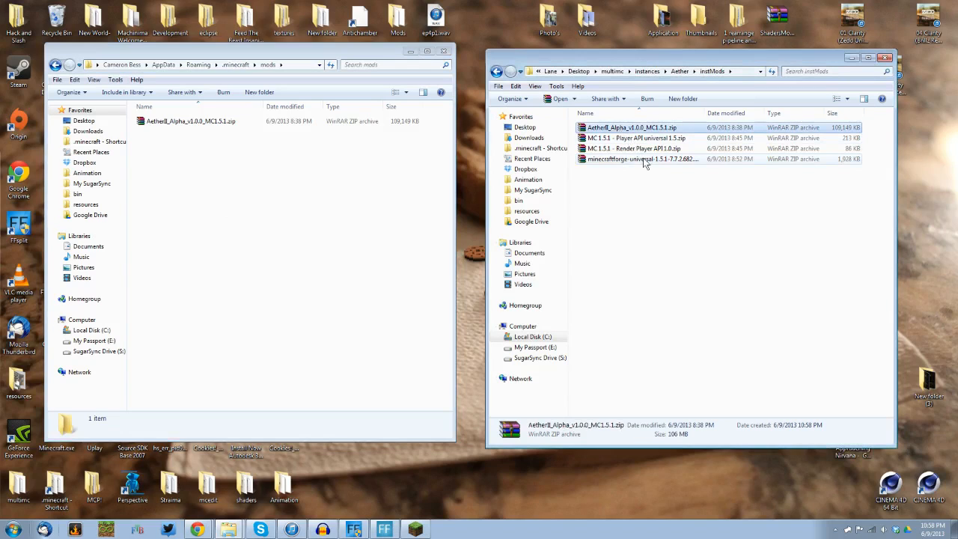
click(174, 243)
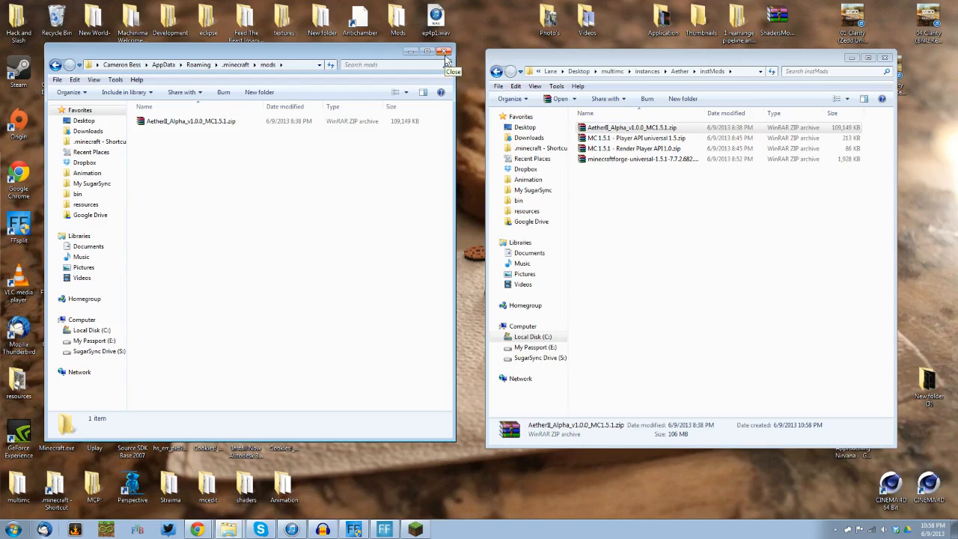
drag(386, 60, 389, 62)
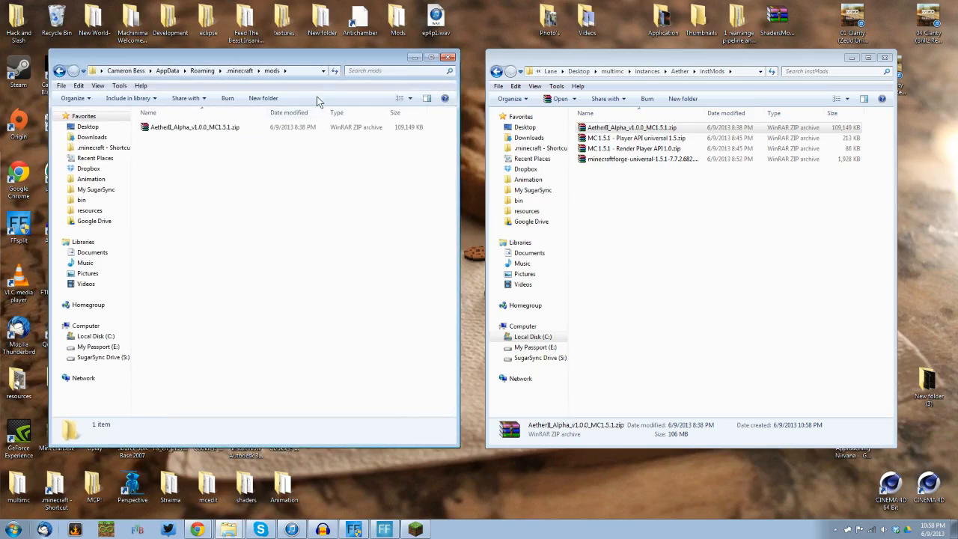
drag(317, 63, 322, 65)
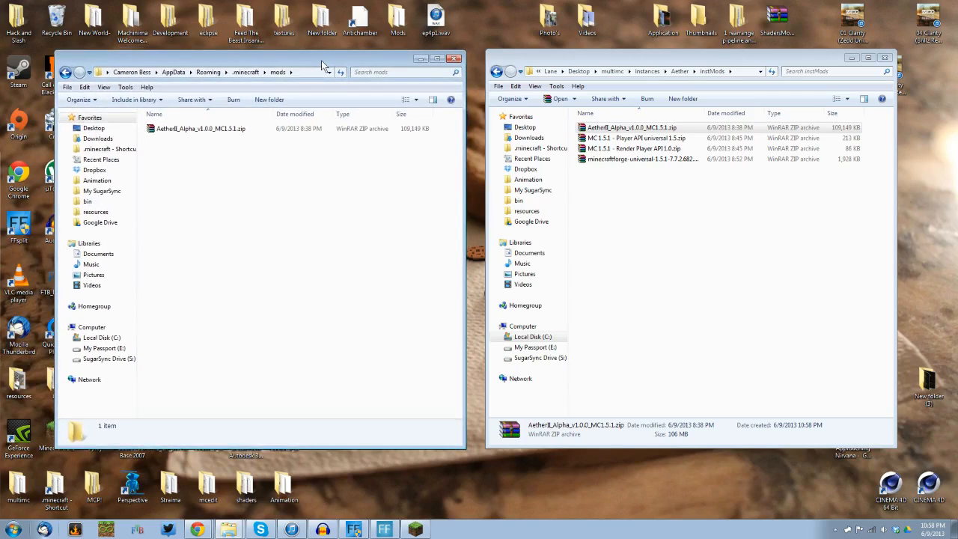
Create a new folder named Install inside the bin folder and open it.
click(93, 201)
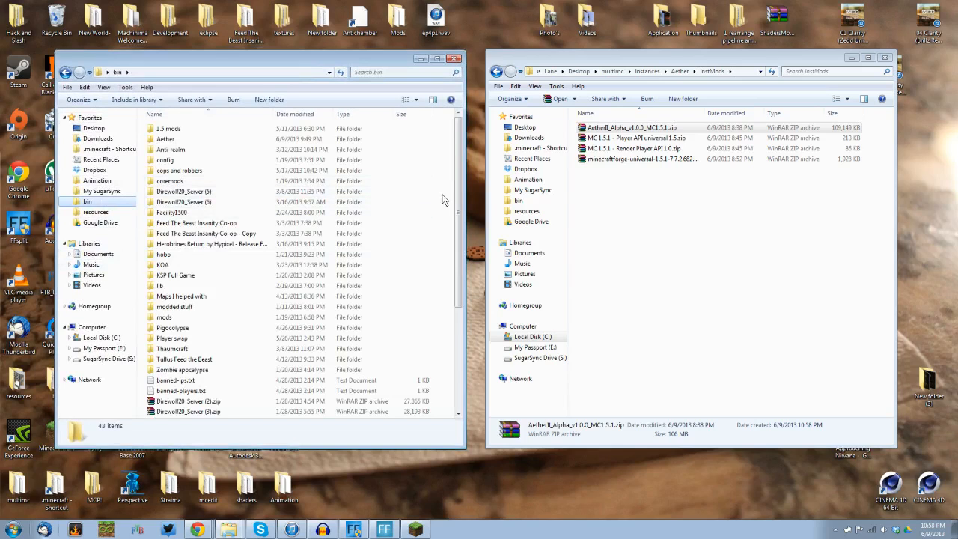
drag(459, 199, 460, 210)
scroll(460, 209, up, 1)
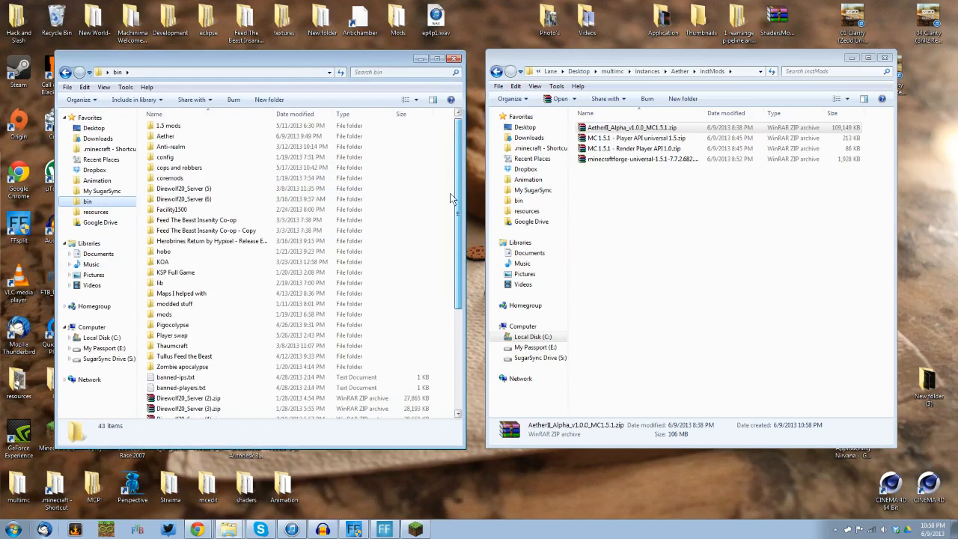
click(207, 142)
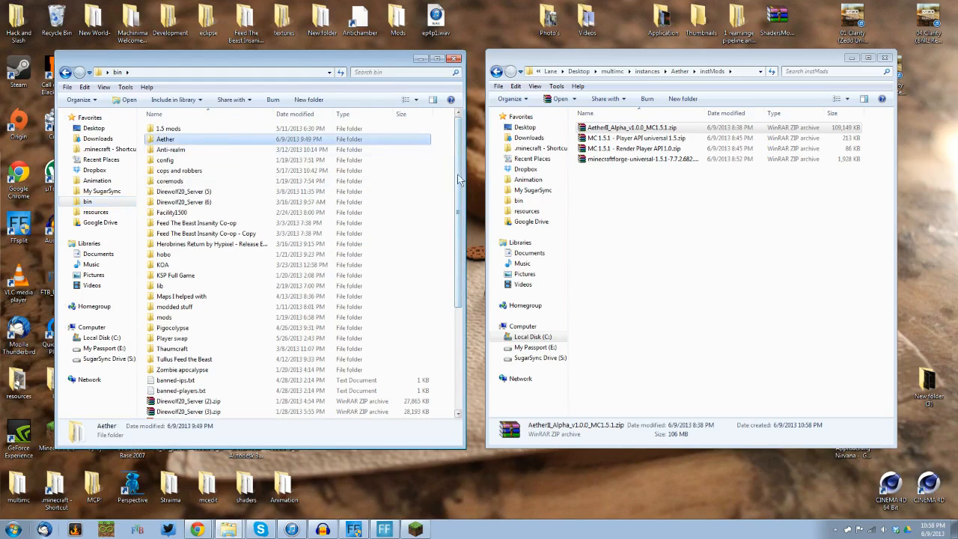
click(309, 99)
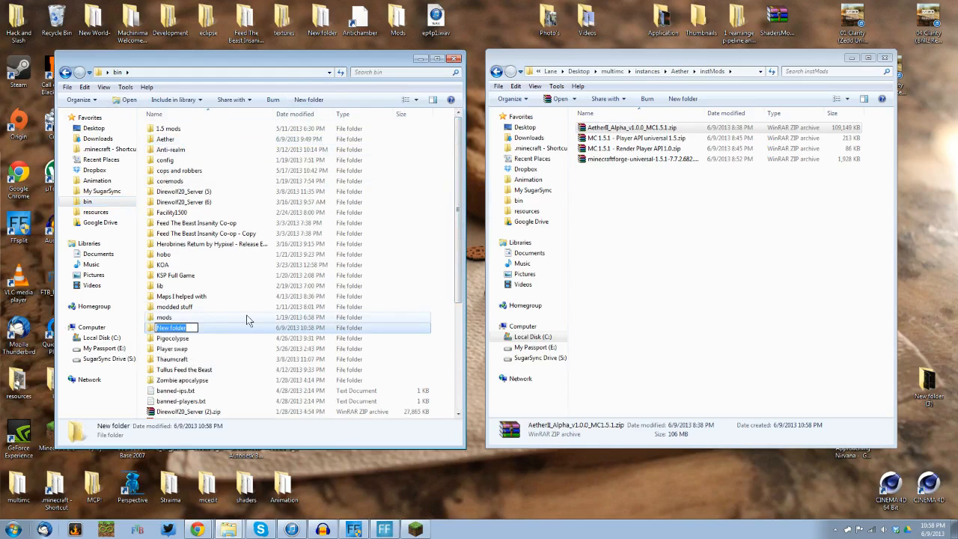
text(i)
key(Return)
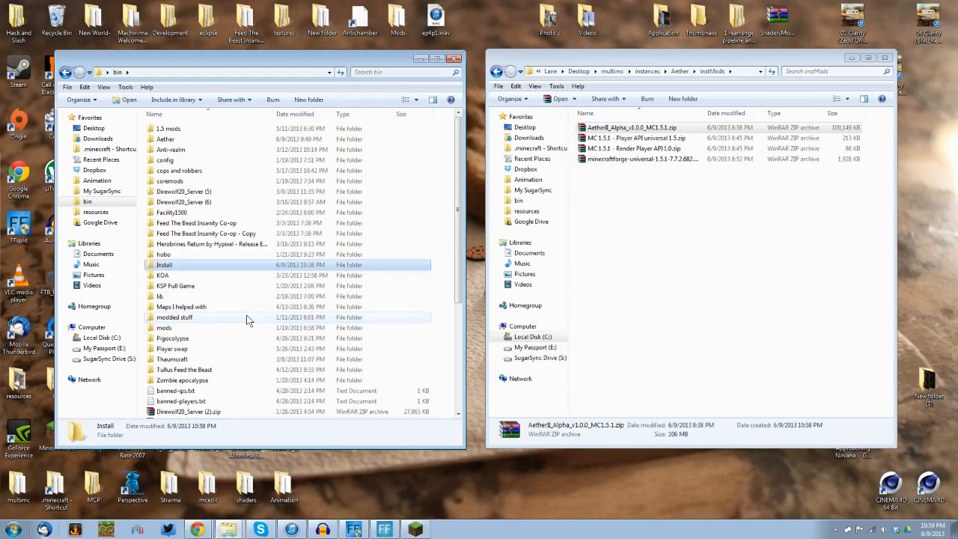
double_click(206, 267)
click(721, 274)
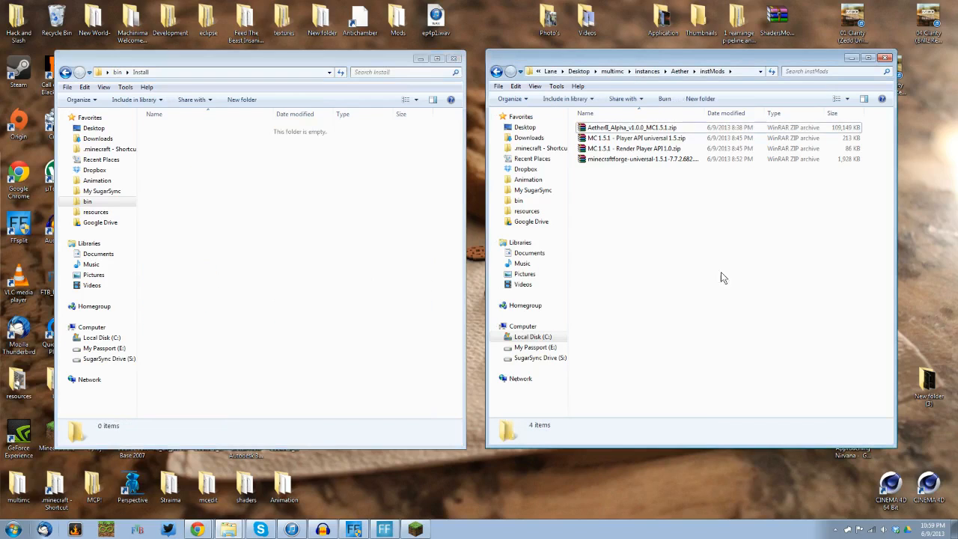
Switch to Chrome's download history and show the downloaded Minecraft 1.5.1 minecraft_server (1).jar in its folder.
click(196, 528)
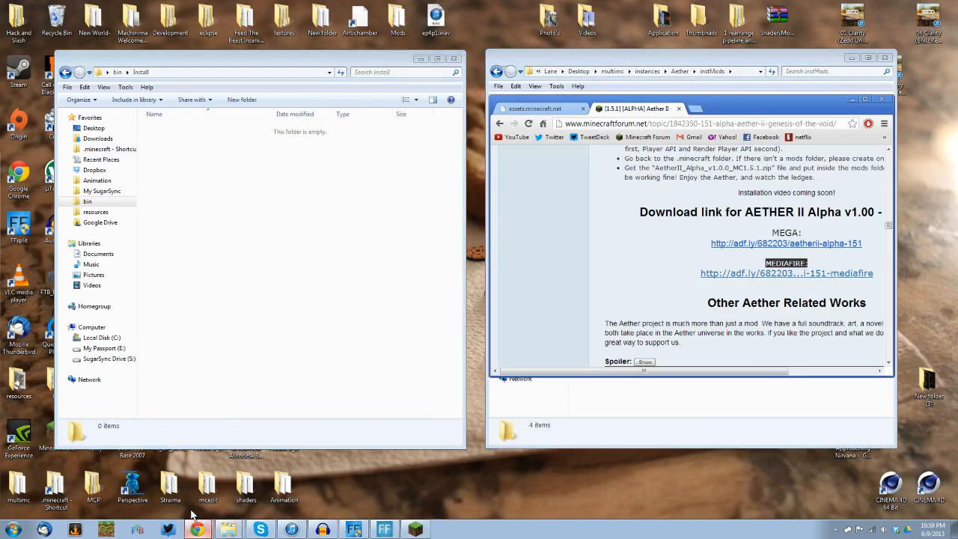
click(884, 124)
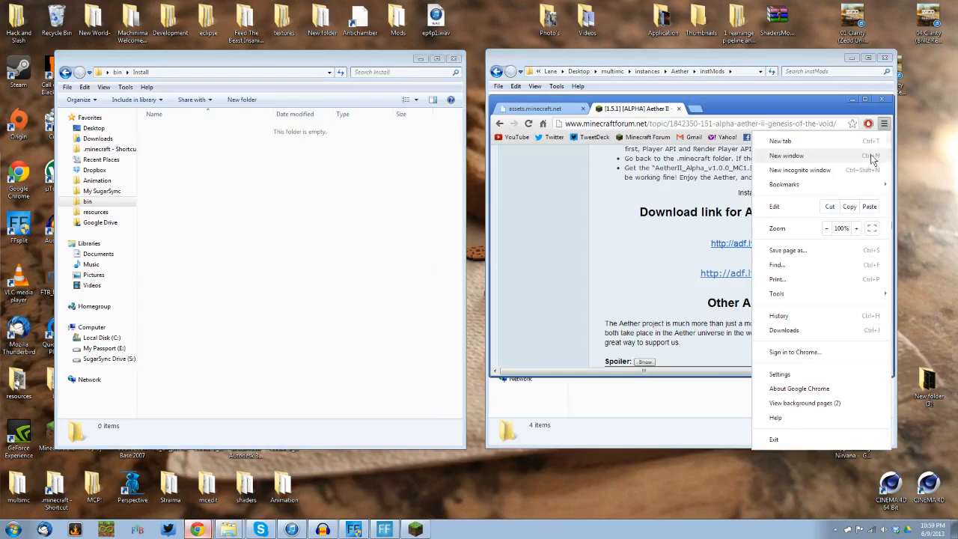
click(814, 332)
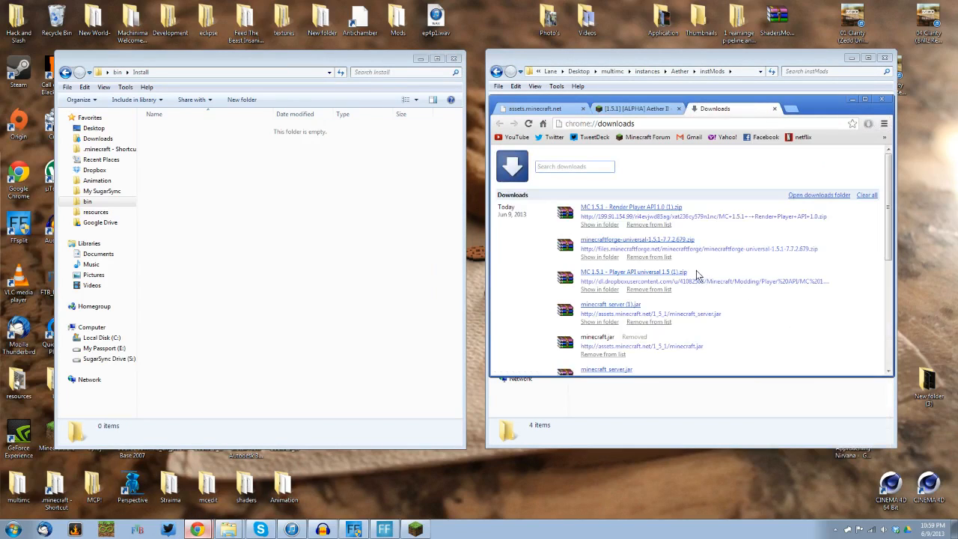
scroll(542, 349, down, 1)
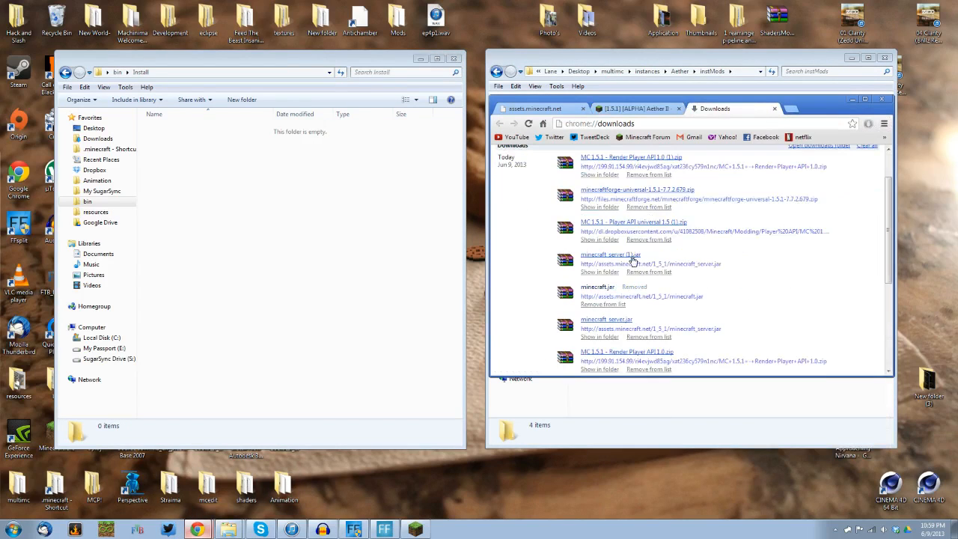
click(599, 273)
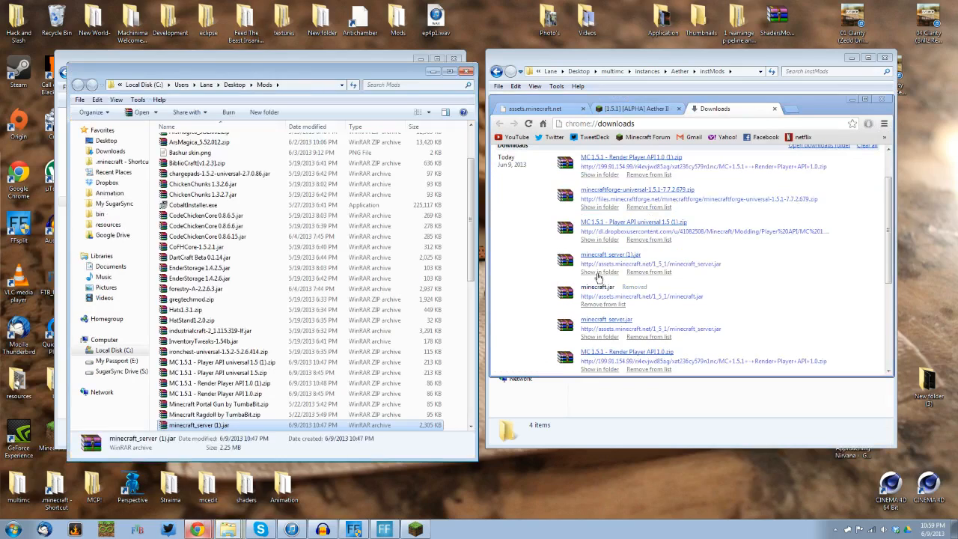
Move minecraft_server (1).jar from the Mods folder into the Install folder, and close the Mods folder window.
drag(236, 71, 676, 70)
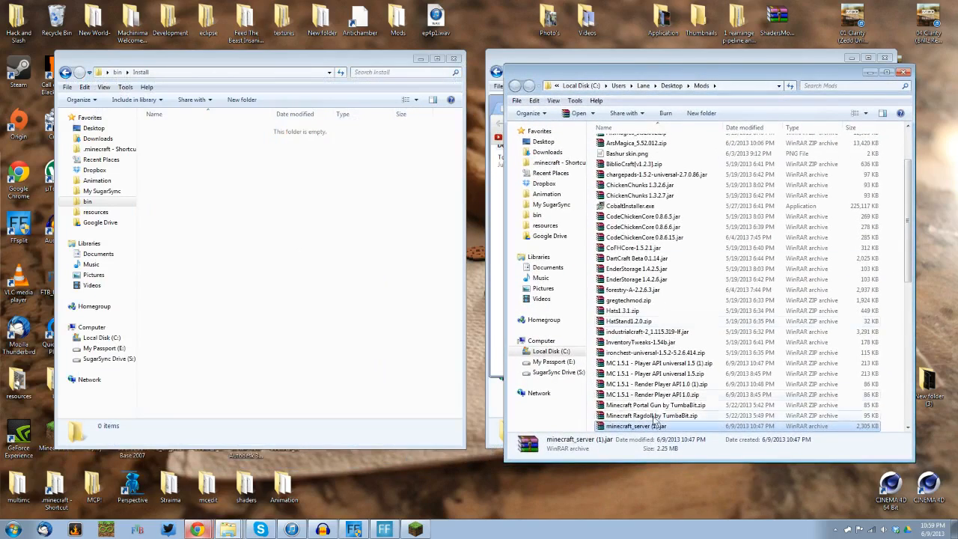
drag(196, 171, 201, 177)
click(355, 386)
click(903, 73)
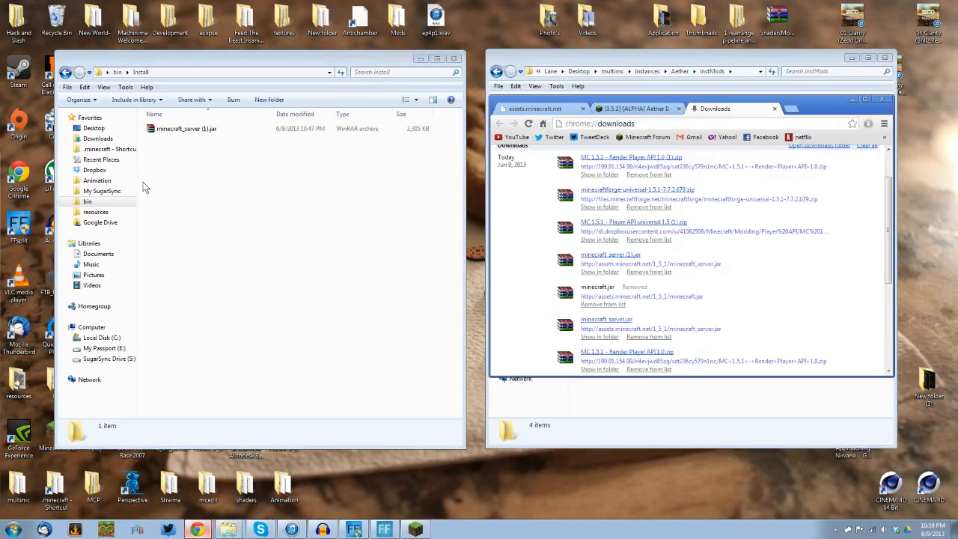
Rename minecraft_server (1).jar in the Install folder to Aether.jar.
click(202, 128)
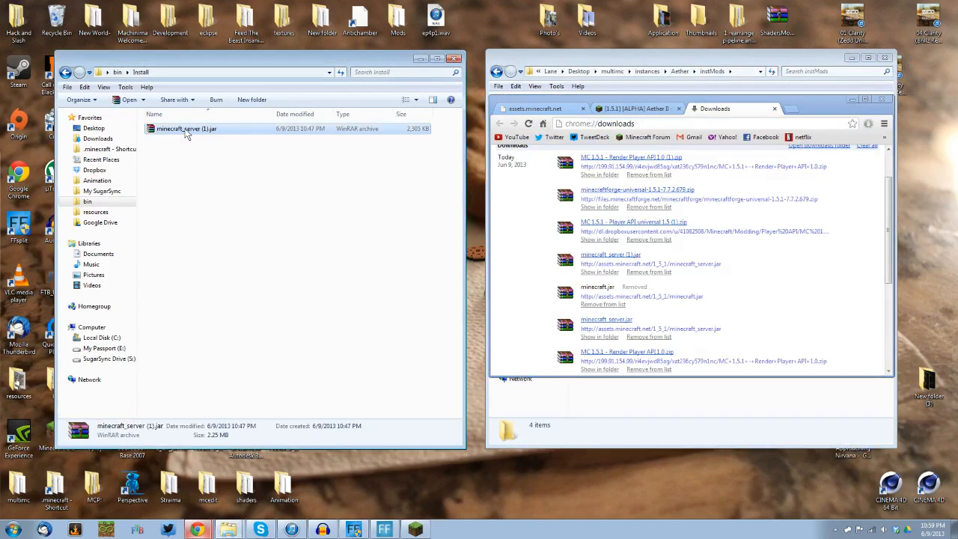
click(187, 132)
text(Aether)
key(Return)
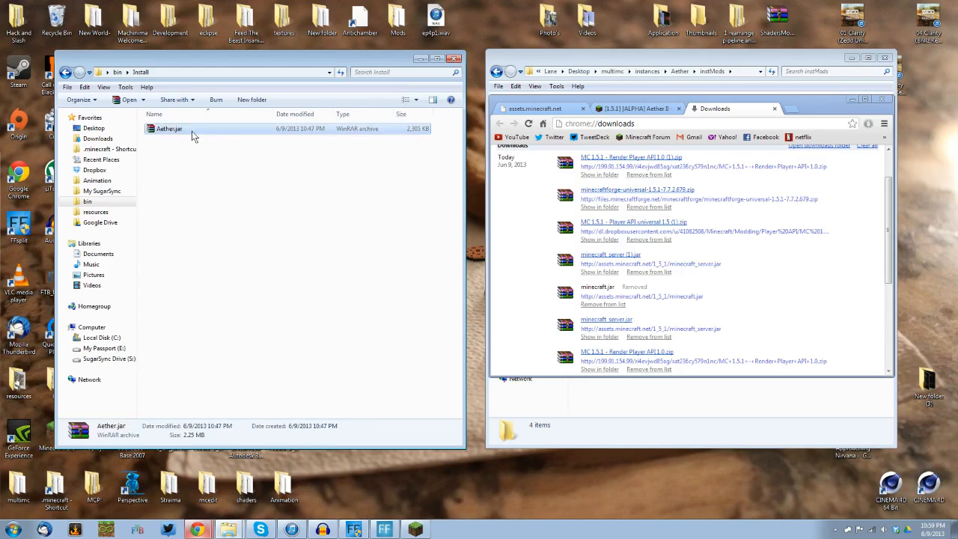
click(233, 172)
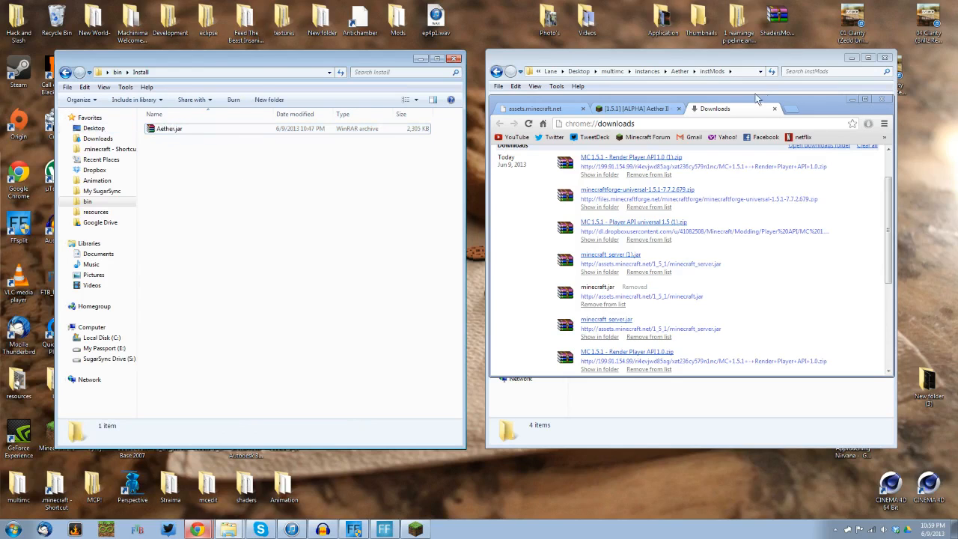
Uncover the instMods folder, open Aether.jar in WinRAR, dismiss the licence reminder, and place the archive window over the Install folder.
drag(834, 113, 843, 217)
double_click(169, 128)
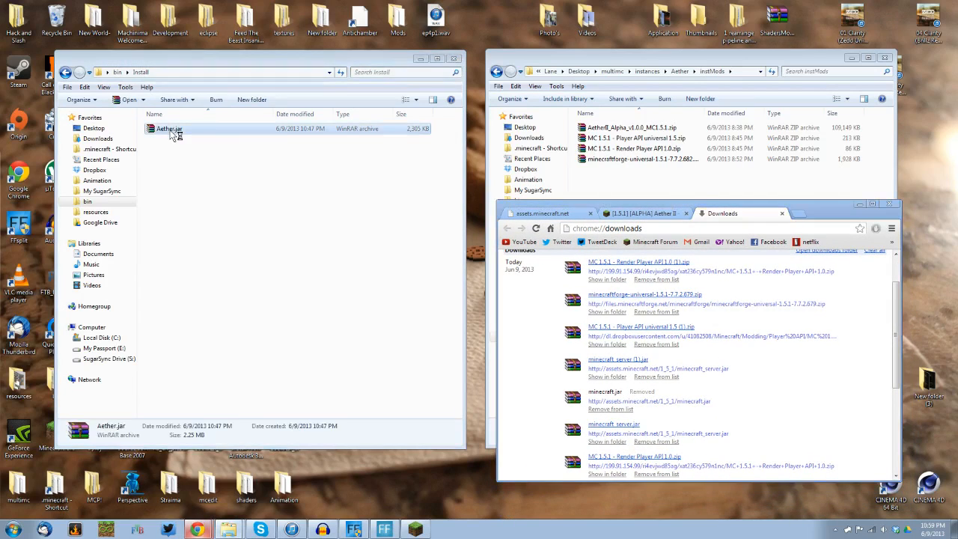
drag(248, 128, 145, 113)
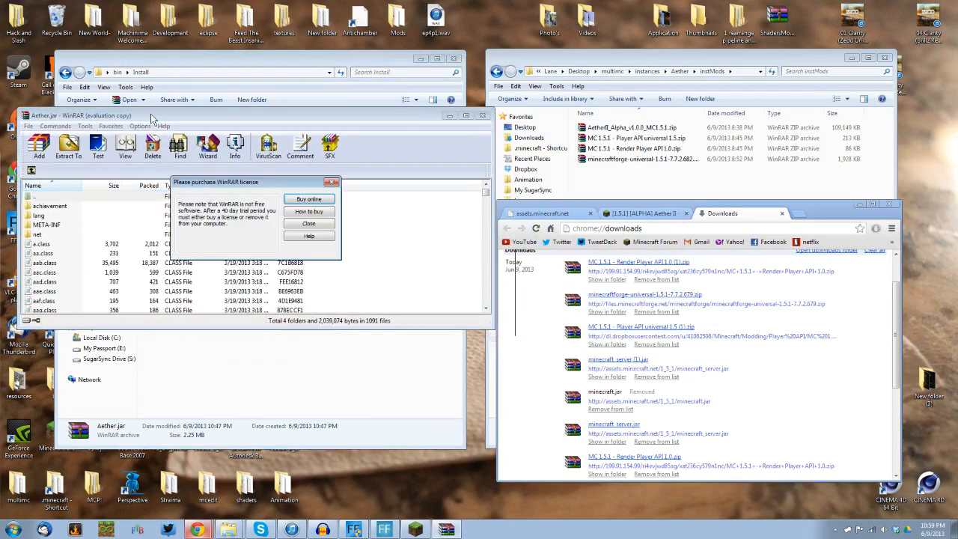
click(304, 221)
drag(304, 142, 93, 122)
scroll(159, 214, down, 2)
scroll(159, 214, up, 2)
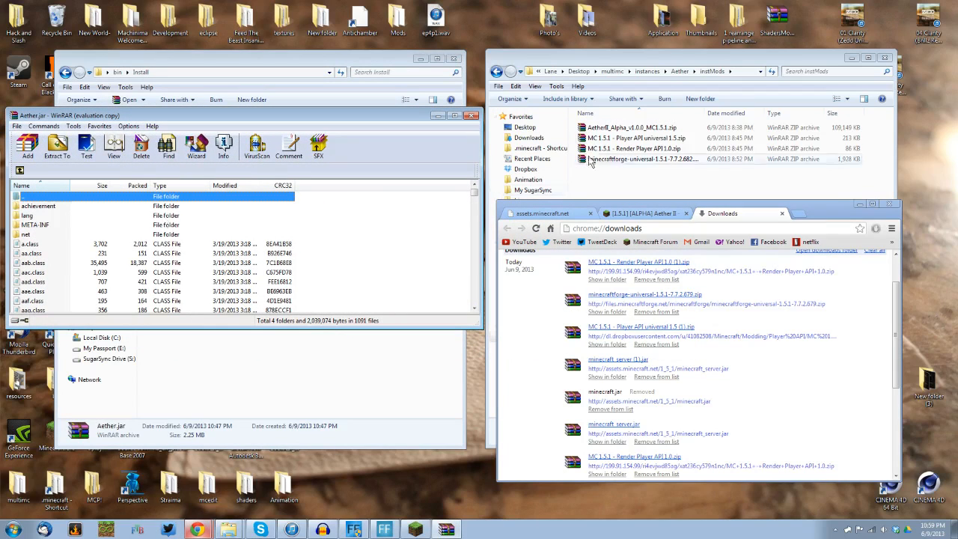
Add all contents of the minecraftforge-universal-1.5.1-7.7.2.682 zip to Aether.jar, replacing existing files, and close the Forge archive.
drag(666, 64, 672, 66)
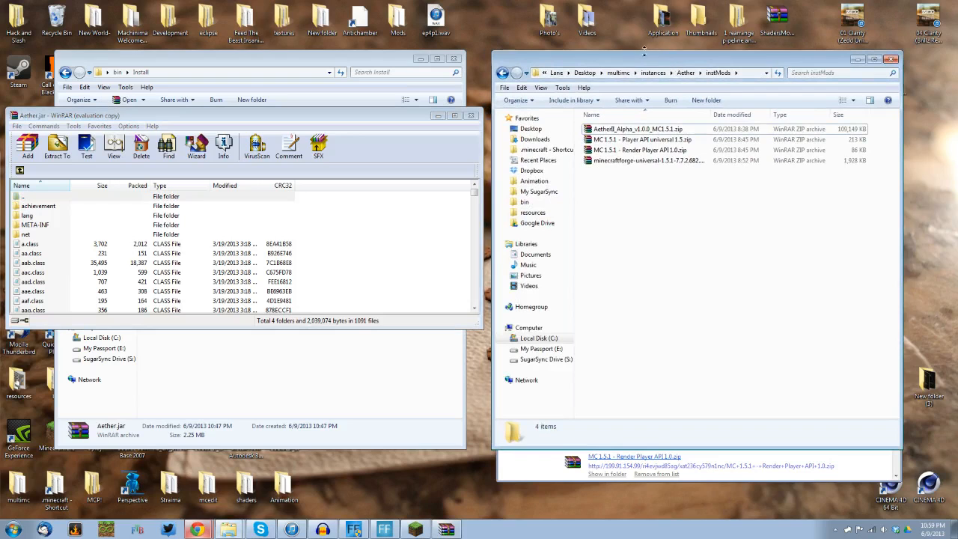
double_click(644, 160)
drag(571, 141, 846, 122)
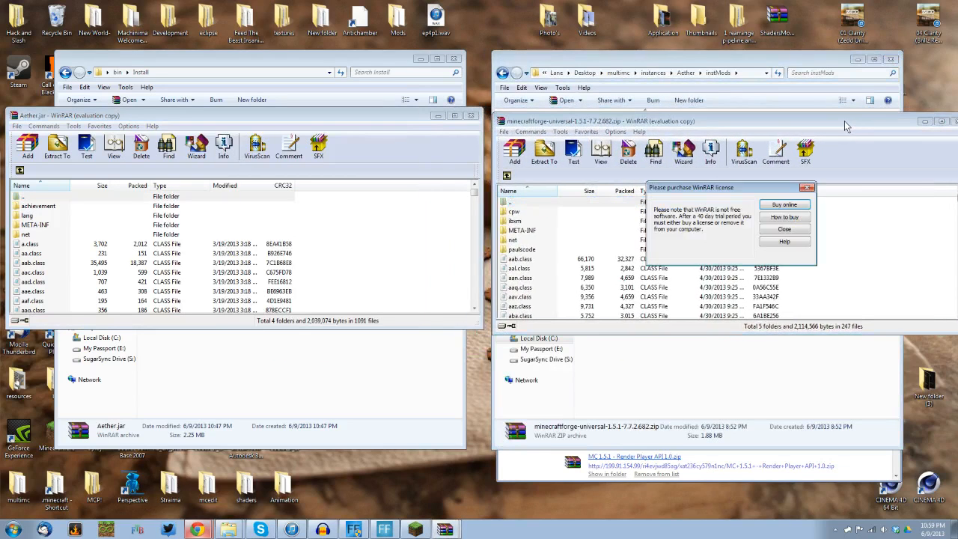
click(771, 233)
key(ctrl+a)
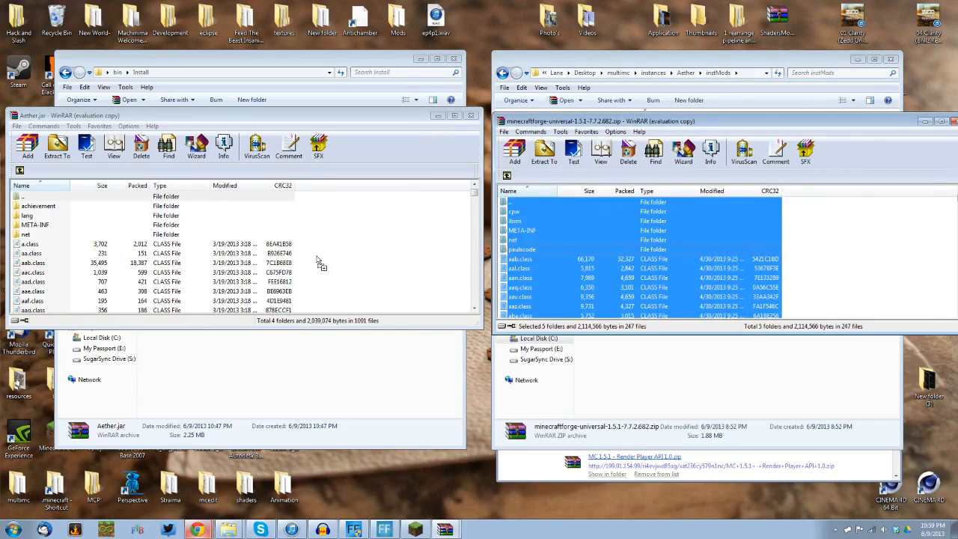
drag(323, 259, 324, 261)
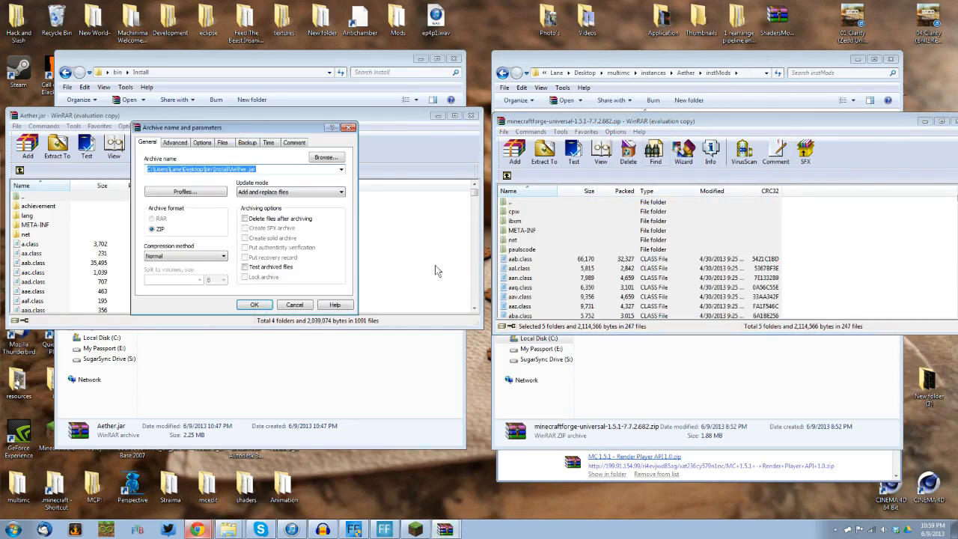
click(261, 305)
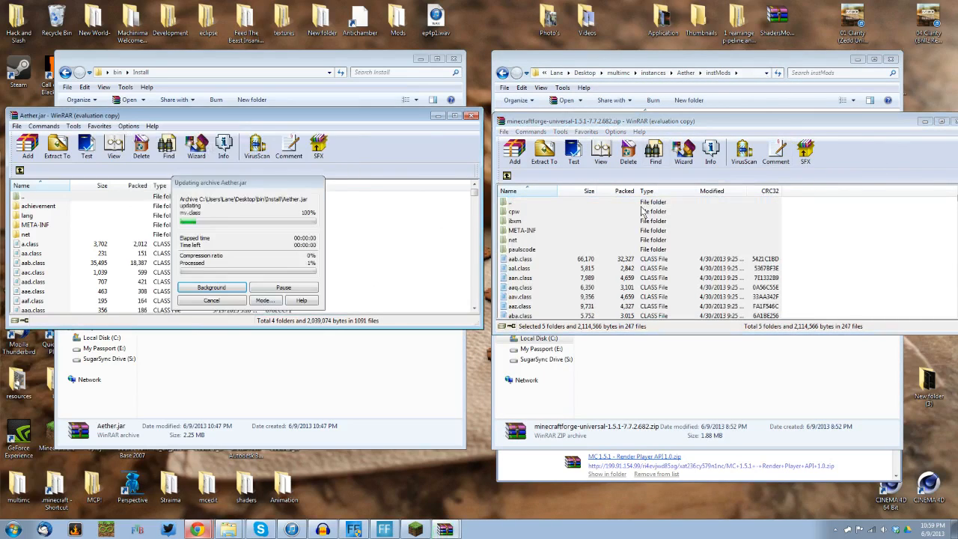
click(944, 122)
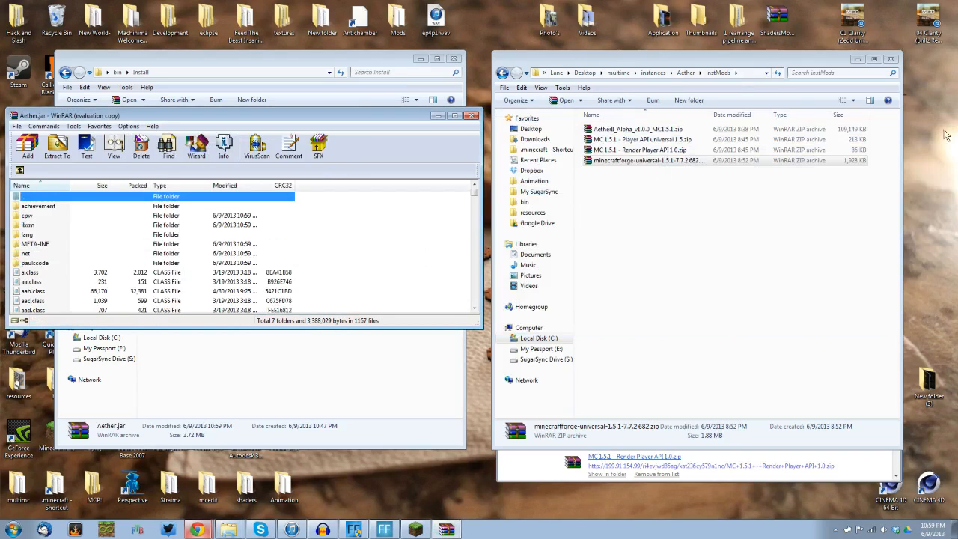
Add all files from MC 1.5.1 - Player API universal 1.5.zip to Aether.jar and close the Player API archive.
double_click(619, 141)
drag(436, 49, 898, 110)
click(799, 219)
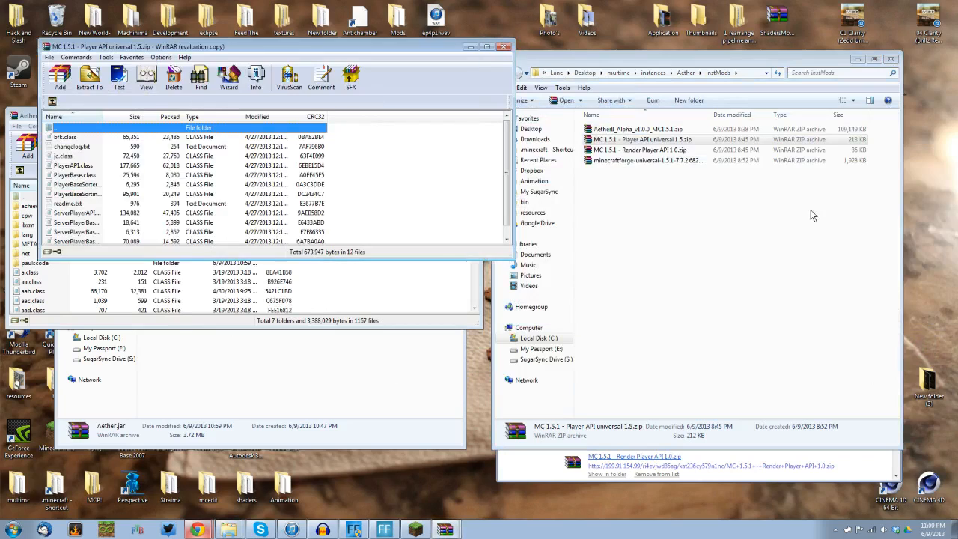
drag(406, 51, 853, 128)
key(ctrl+a)
drag(599, 278, 79, 236)
click(265, 305)
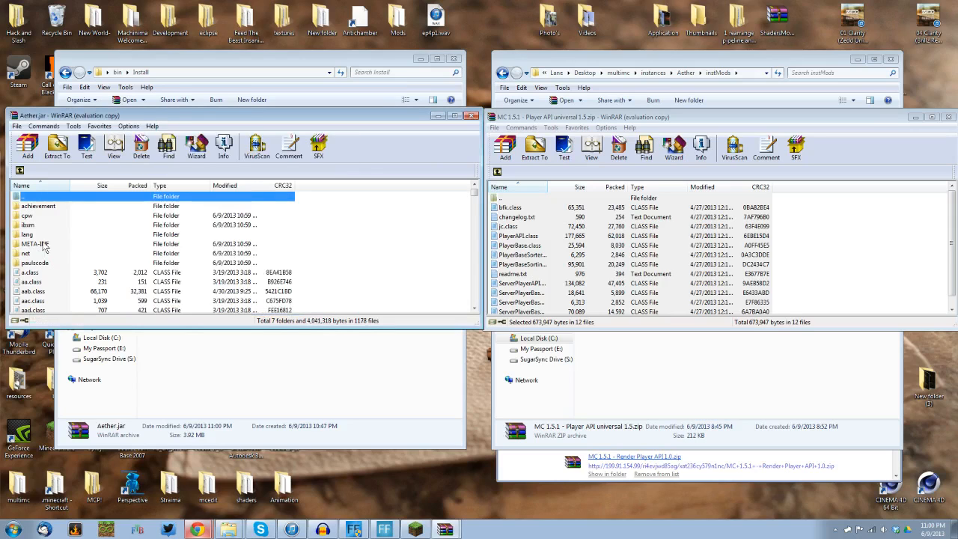
click(43, 246)
click(947, 117)
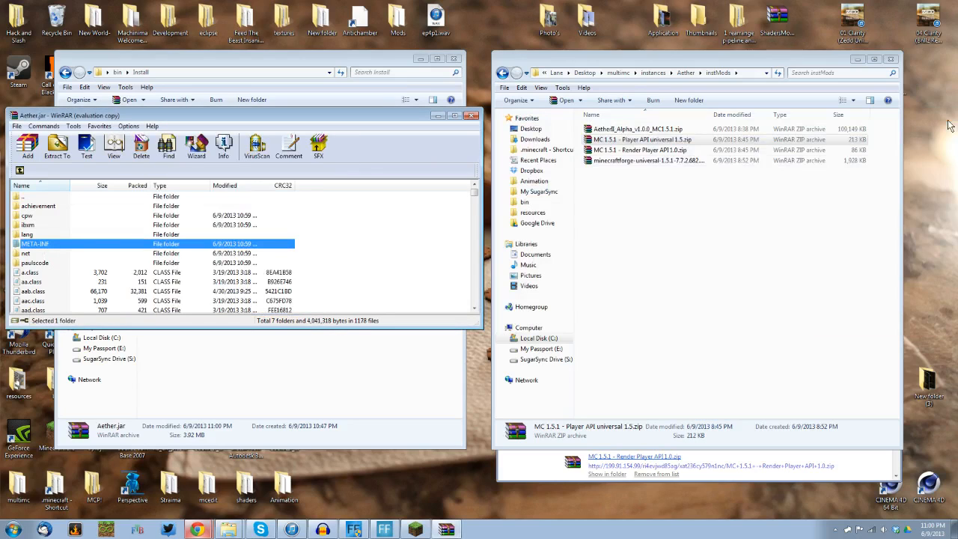
Add all files from MC 1.5.1 - Render Player API 1.0.zip to Aether.jar and close the Render Player API archive.
double_click(598, 151)
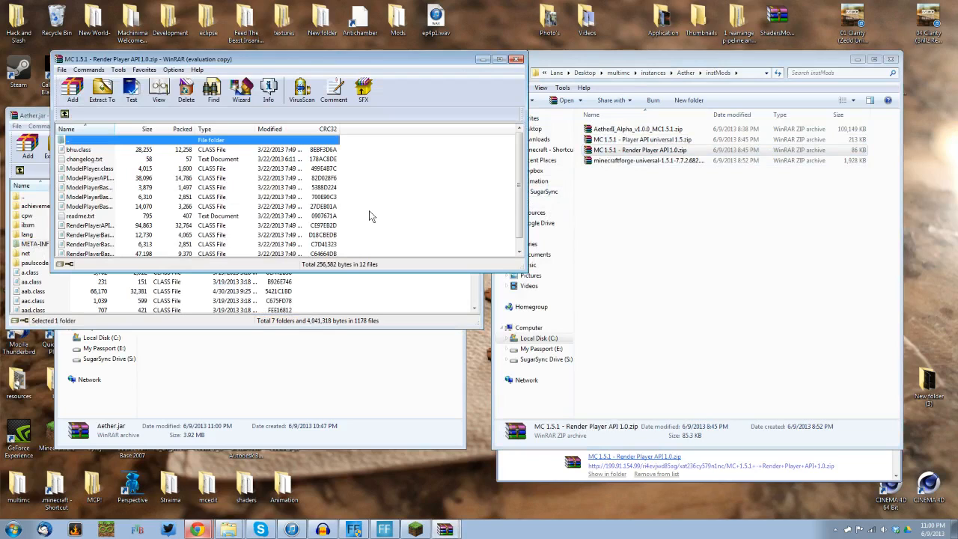
click(329, 169)
key(ctrl+a)
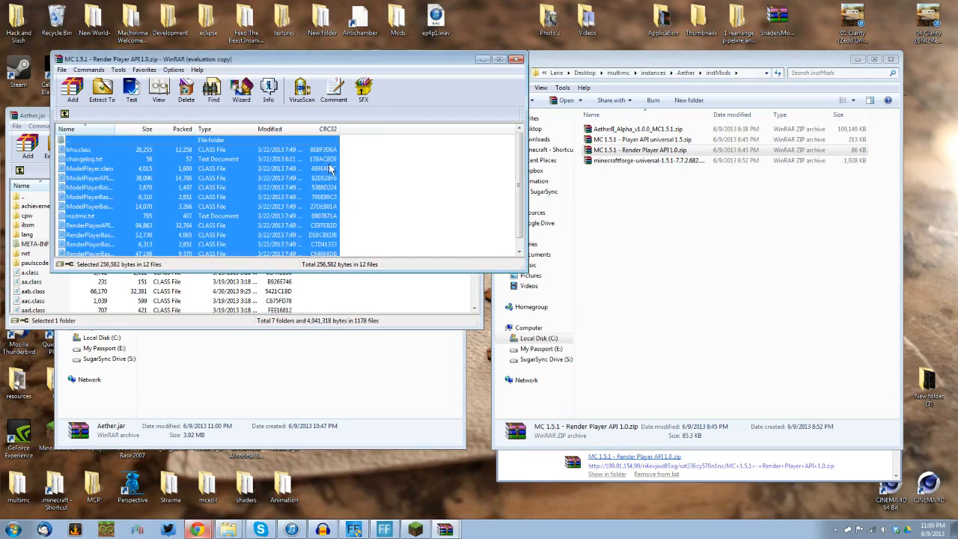
drag(246, 59, 734, 147)
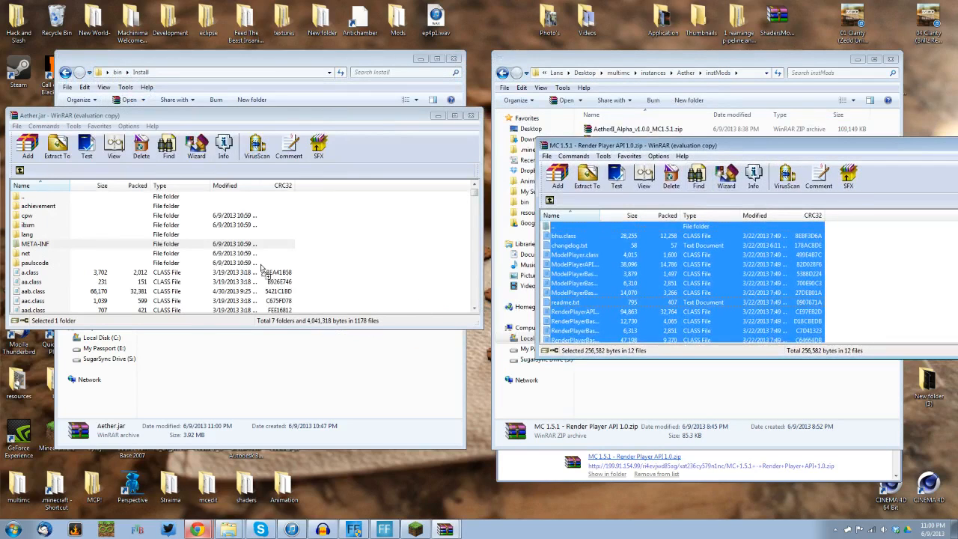
drag(262, 269, 264, 271)
click(253, 307)
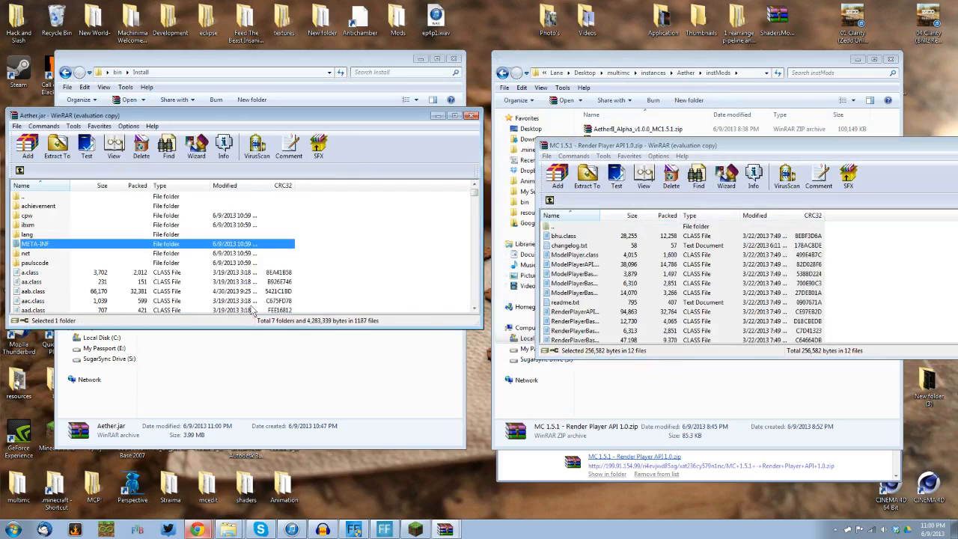
drag(928, 149, 718, 180)
click(795, 180)
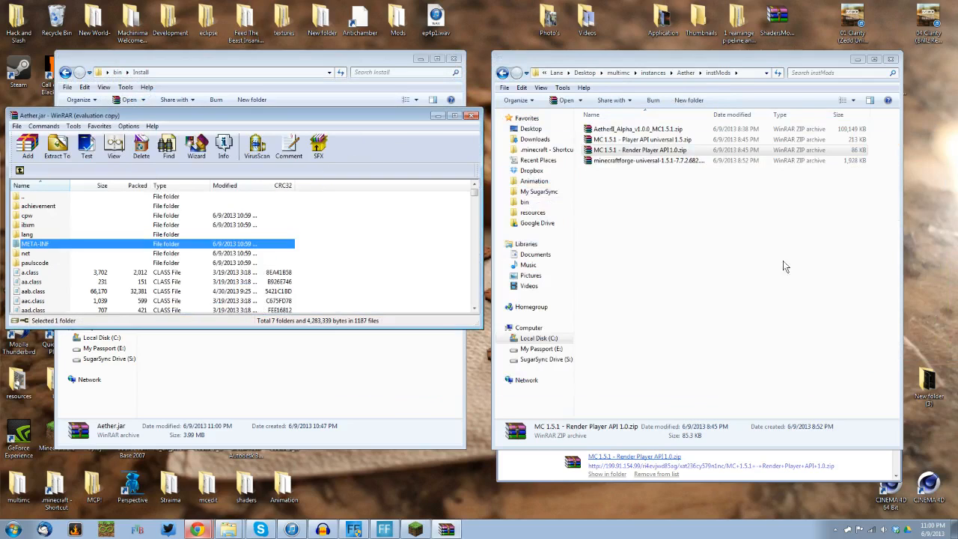
Close the Aether.jar archive to return to the Install folder.
click(659, 306)
click(191, 125)
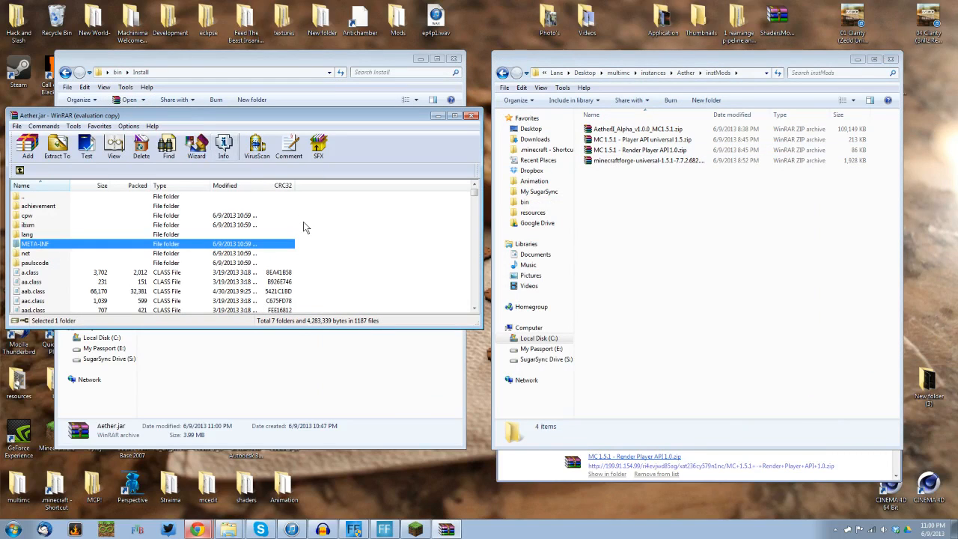
click(471, 116)
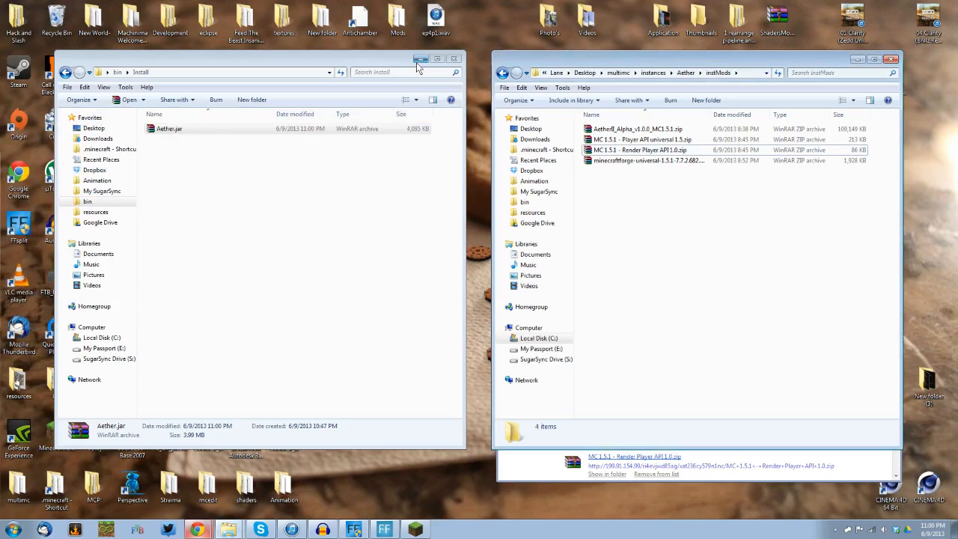
Copy ServerStart.bat from the Aether folder inside bin and paste it into the Install folder.
drag(394, 56, 395, 65)
click(207, 241)
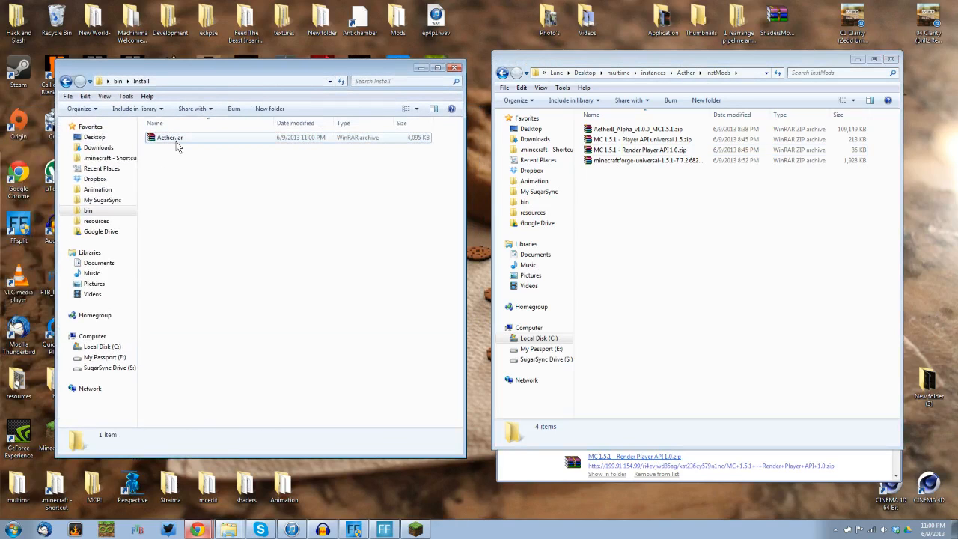
click(117, 81)
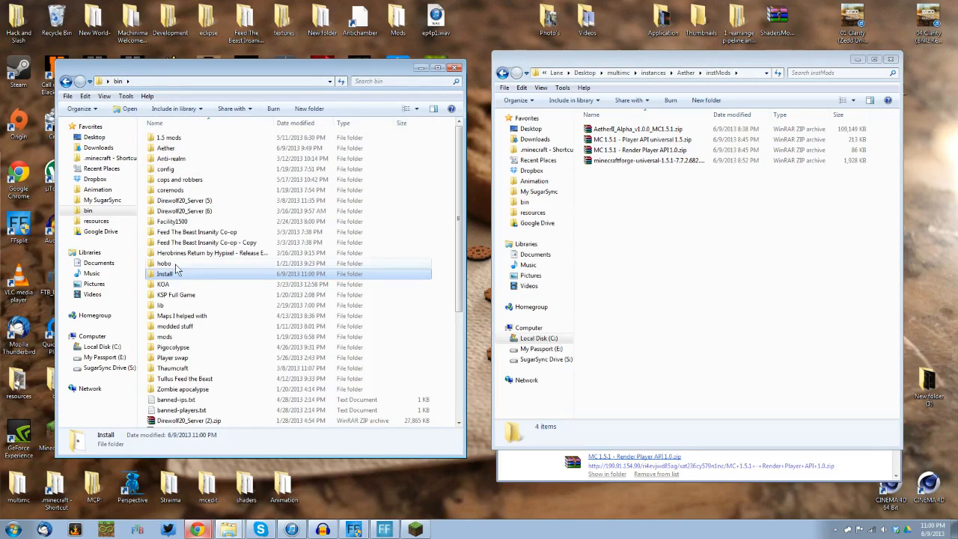
double_click(170, 148)
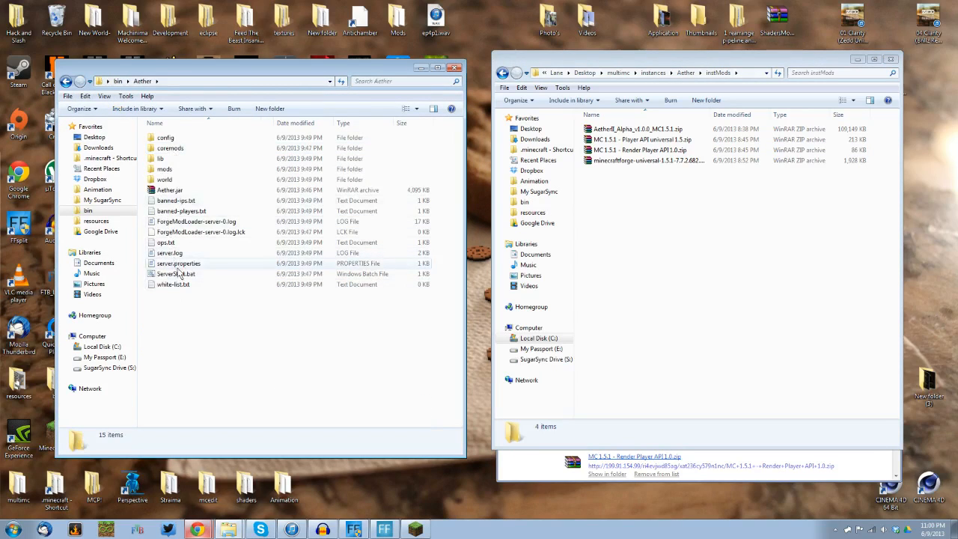
right_click(180, 274)
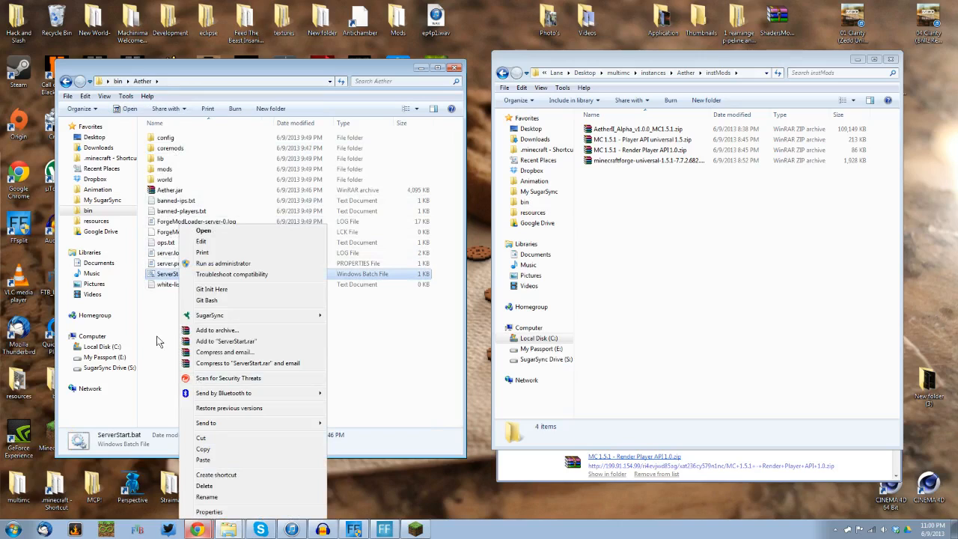
click(226, 450)
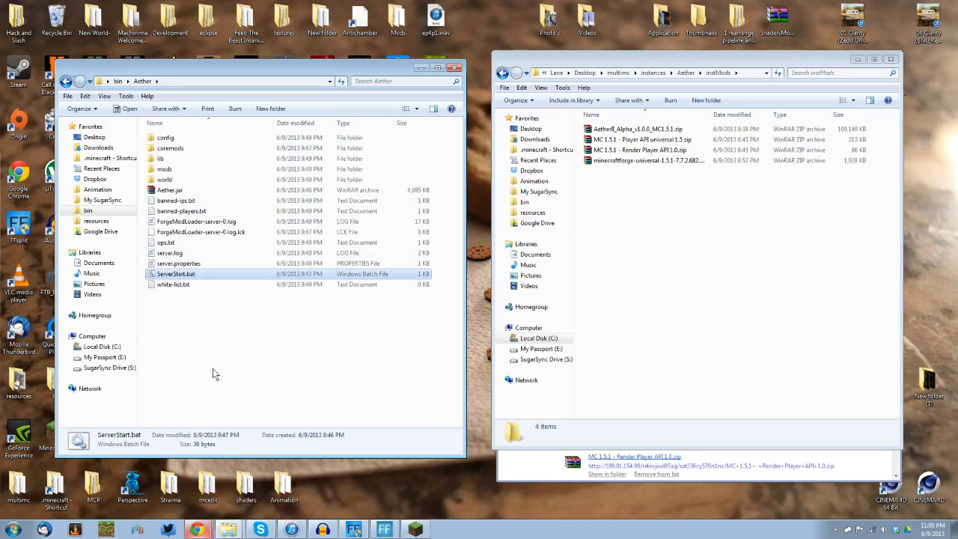
click(118, 81)
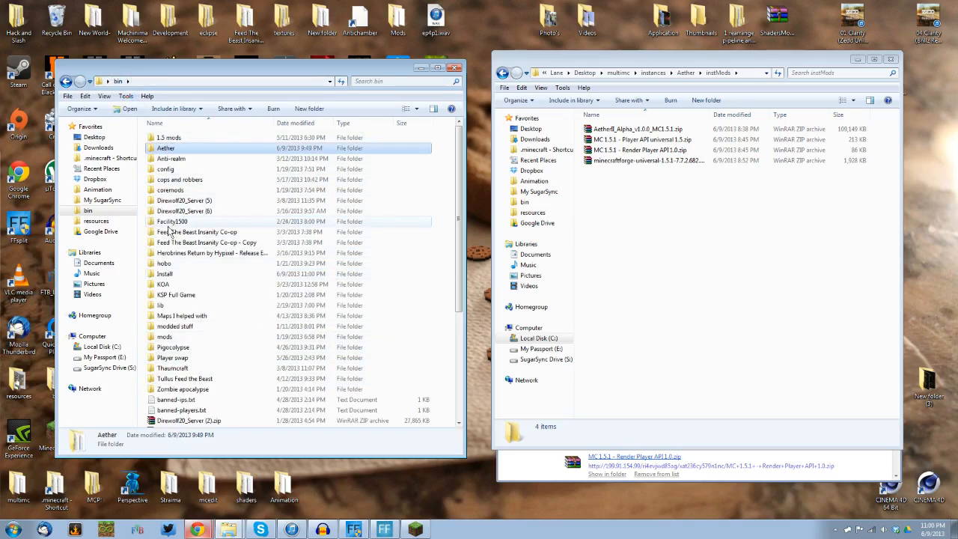
double_click(168, 273)
right_click(231, 160)
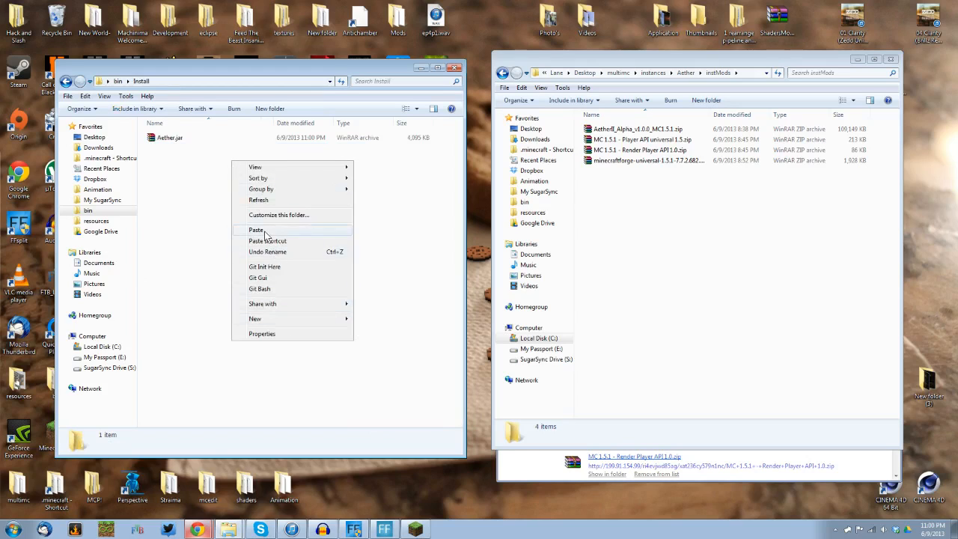
click(256, 229)
click(182, 174)
Open the pasted ServerStart.bat for editing, copy its line "java -Xms512M -Xmx2G -jar Aether.jar", and close the file.
click(179, 152)
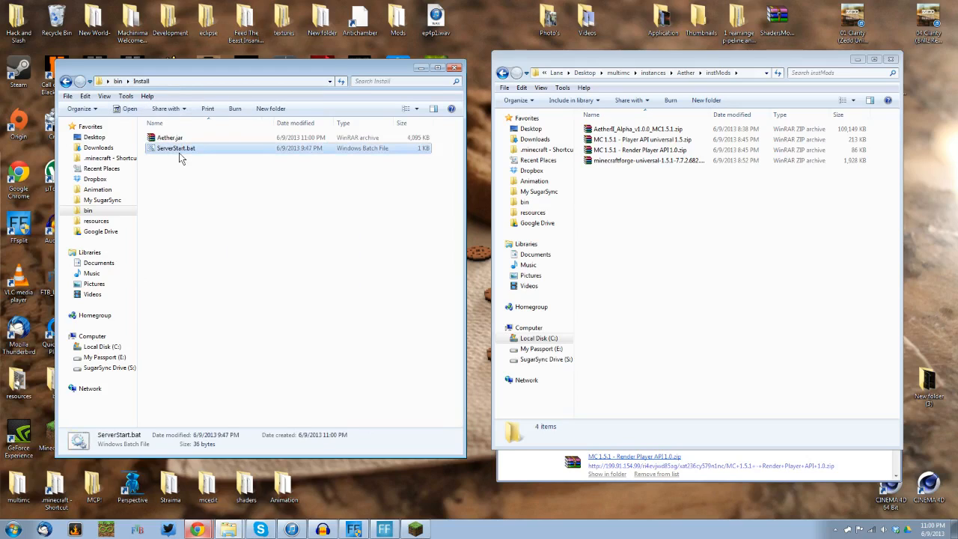
right_click(178, 153)
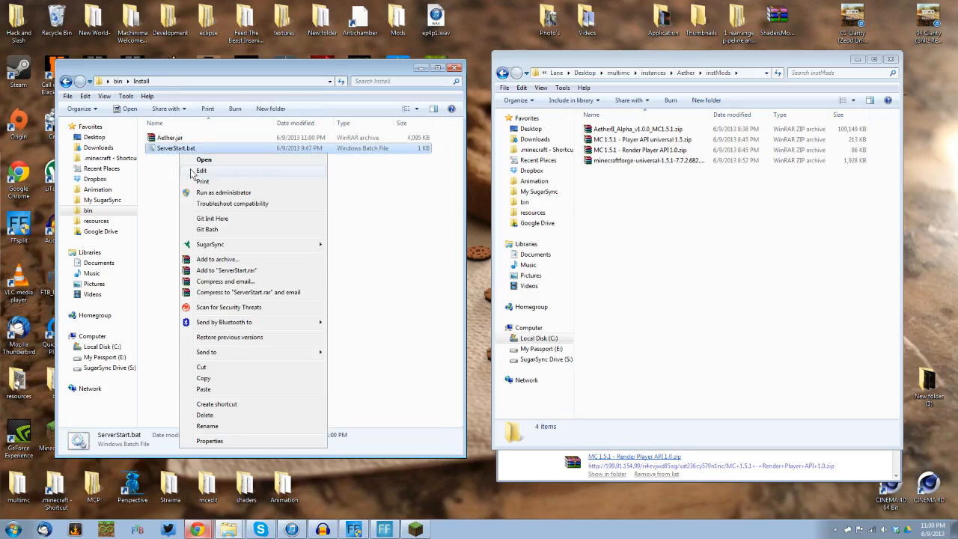
click(162, 193)
right_click(179, 149)
click(191, 172)
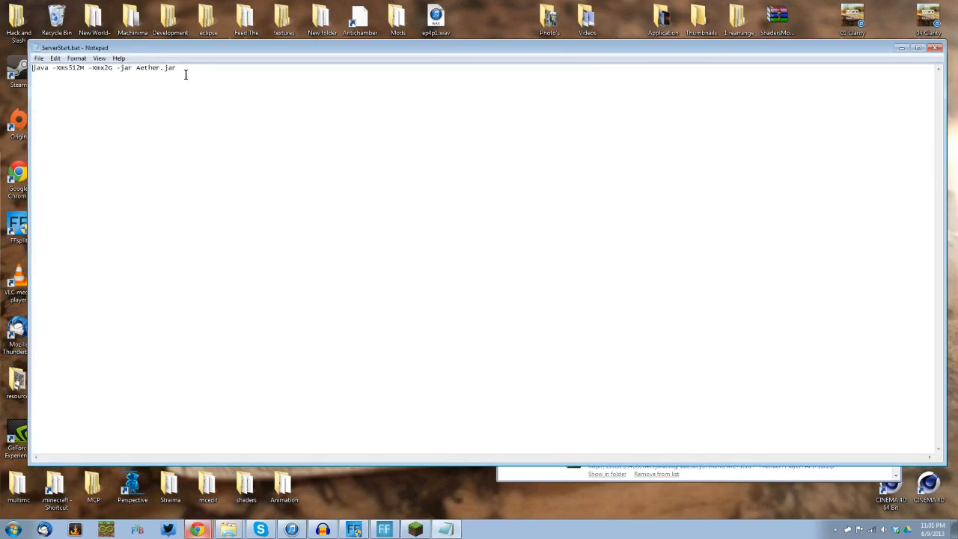
drag(171, 75, 4, 120)
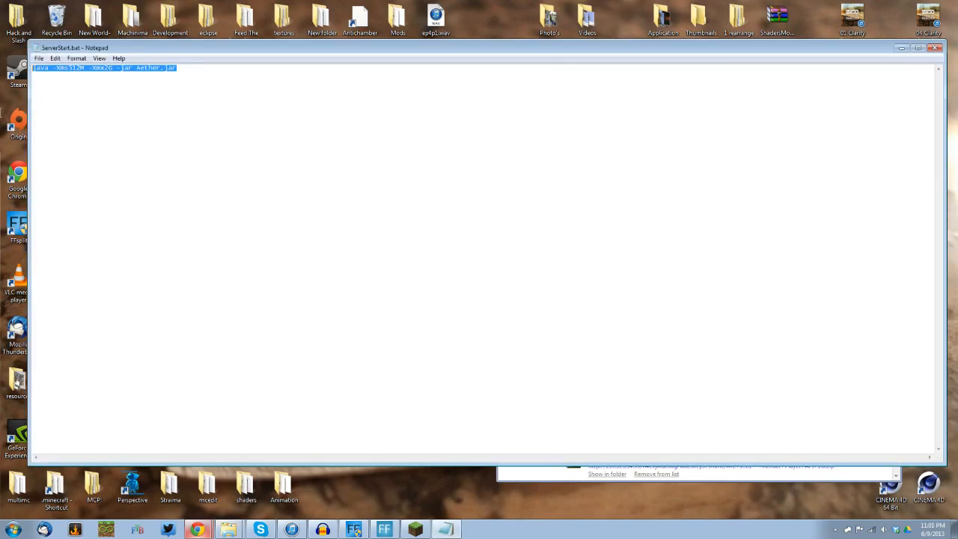
click(158, 71)
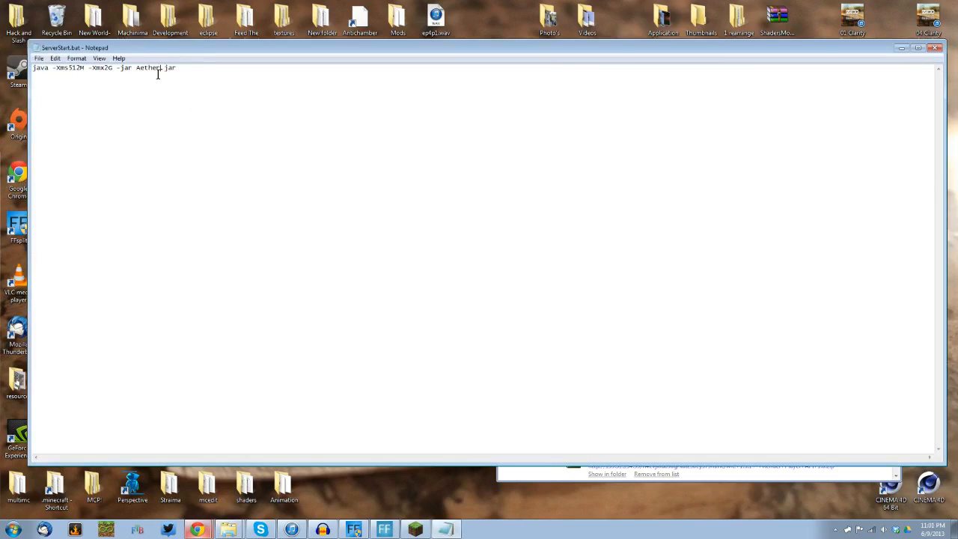
drag(161, 72, 47, 71)
click(66, 71)
click(105, 70)
drag(219, 71, 35, 69)
key(ctrl+c)
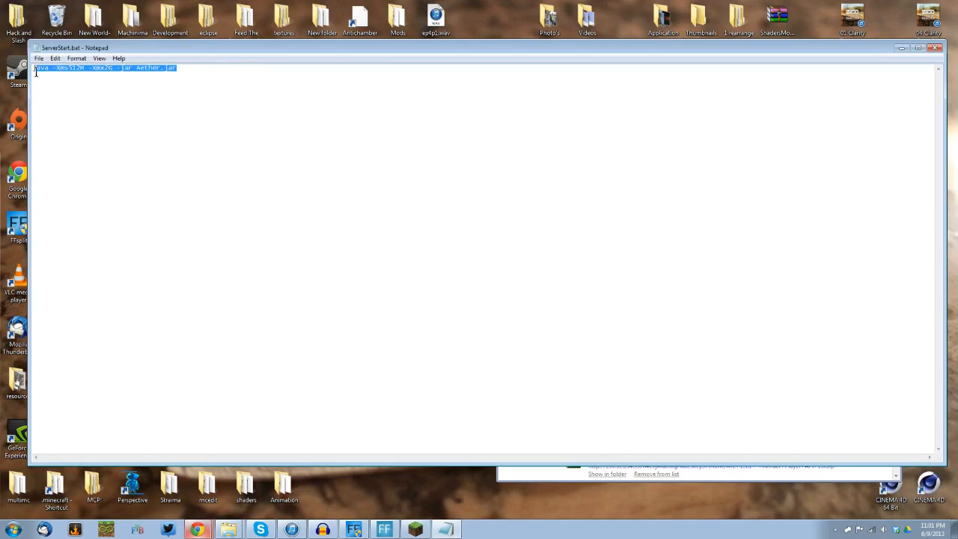
click(935, 48)
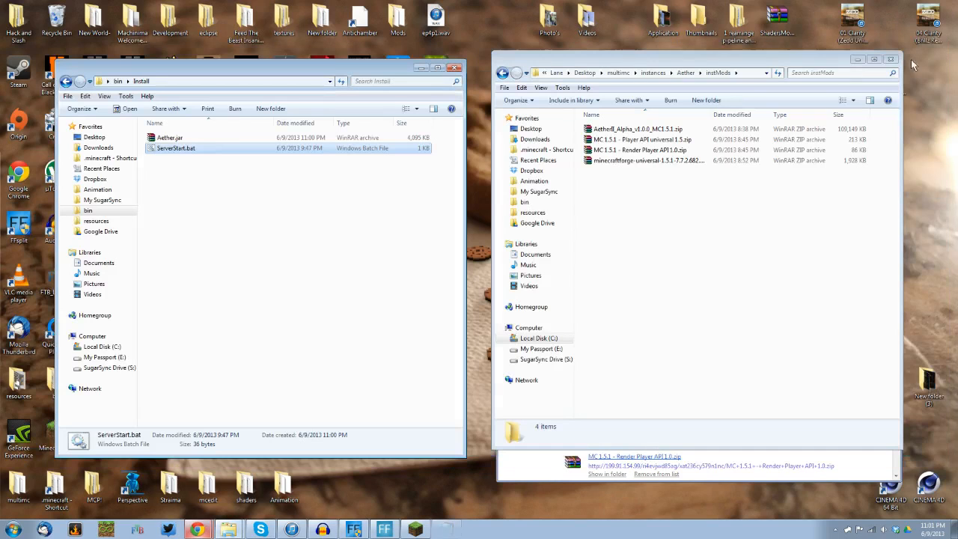
Create a new text document named start.txt in the Install folder.
click(198, 196)
right_click(186, 175)
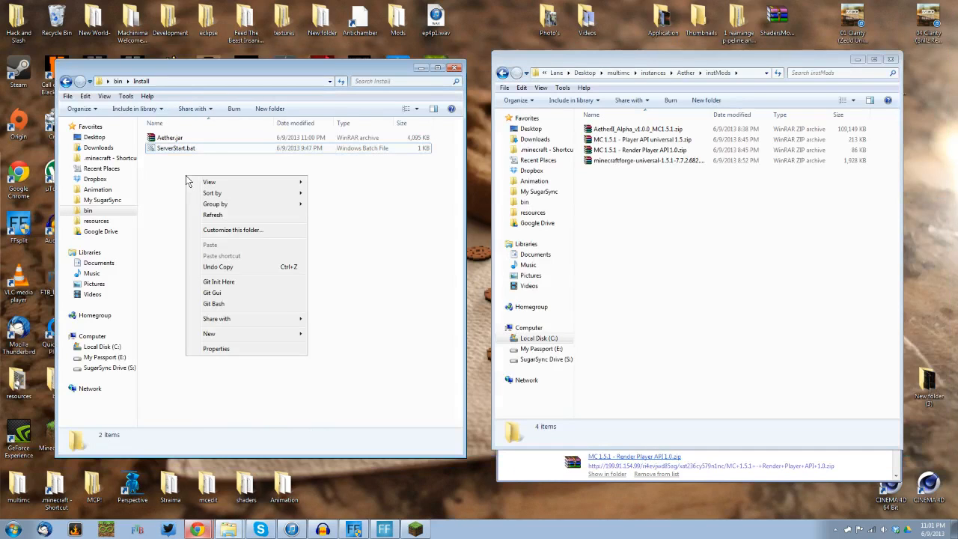
mouse_move(233, 339)
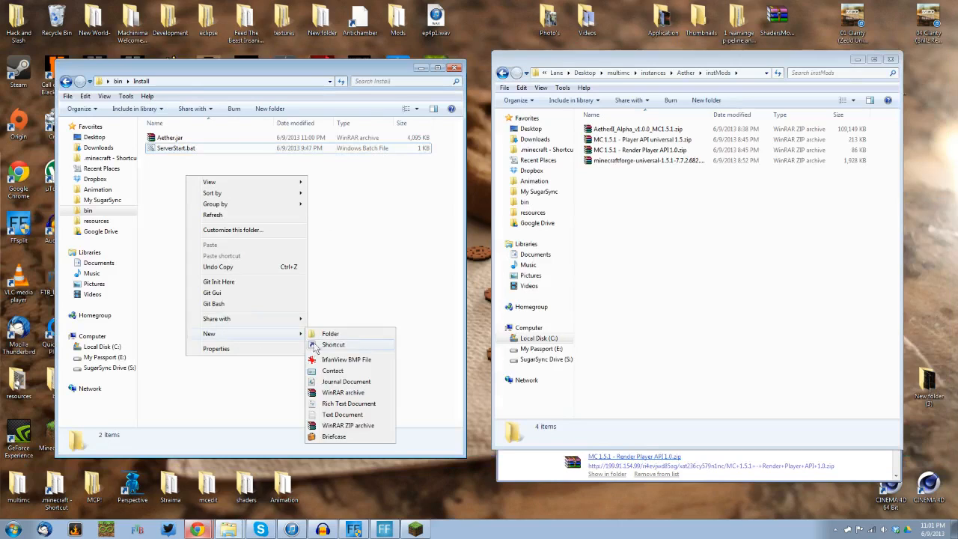
click(360, 416)
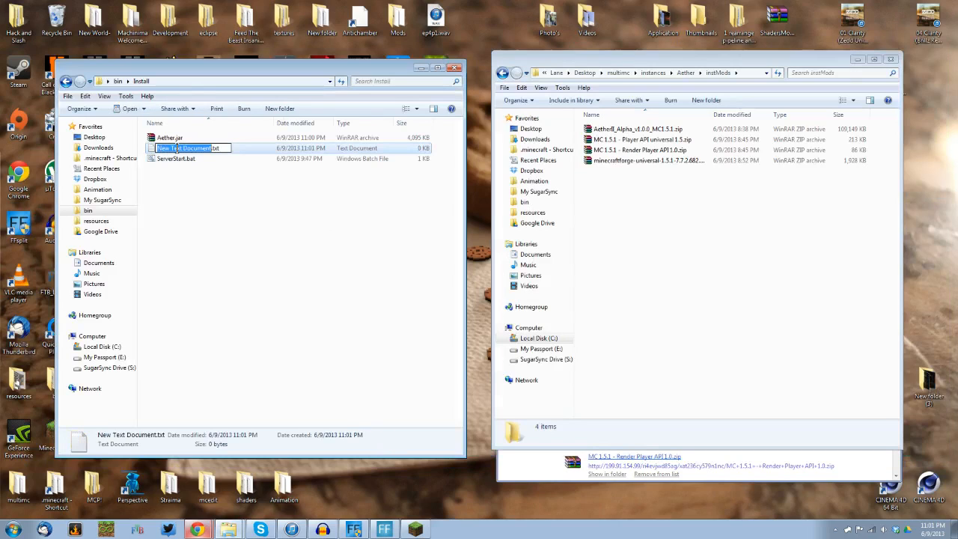
text(s)
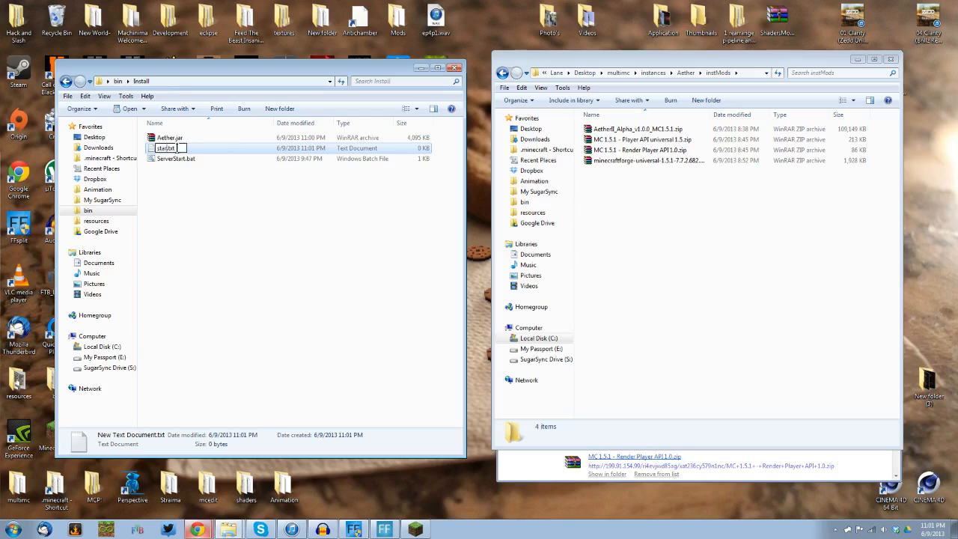
text(tart)
key(Return)
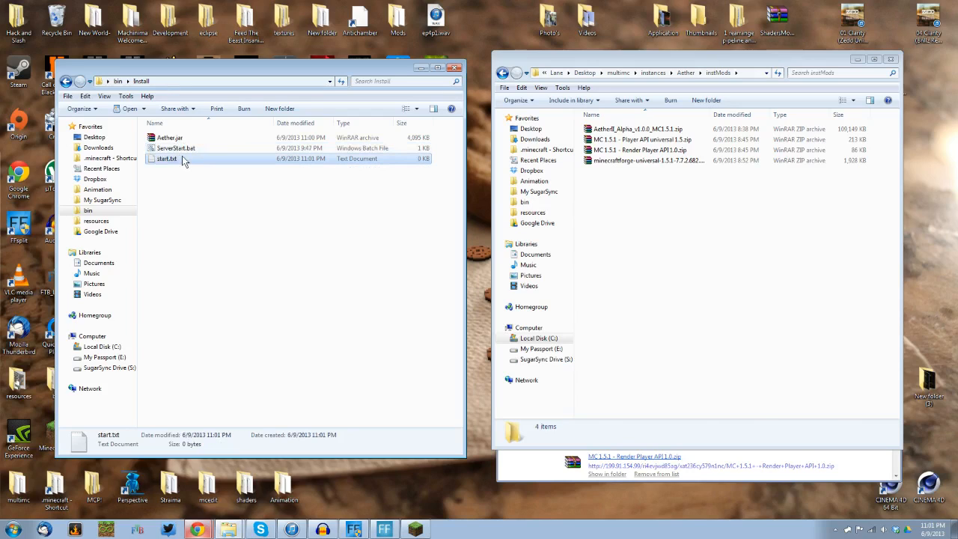
Paste the line "java -Xms512M -Xmx2G -jar Aether.jar" into start.txt, then save and close the file.
double_click(182, 157)
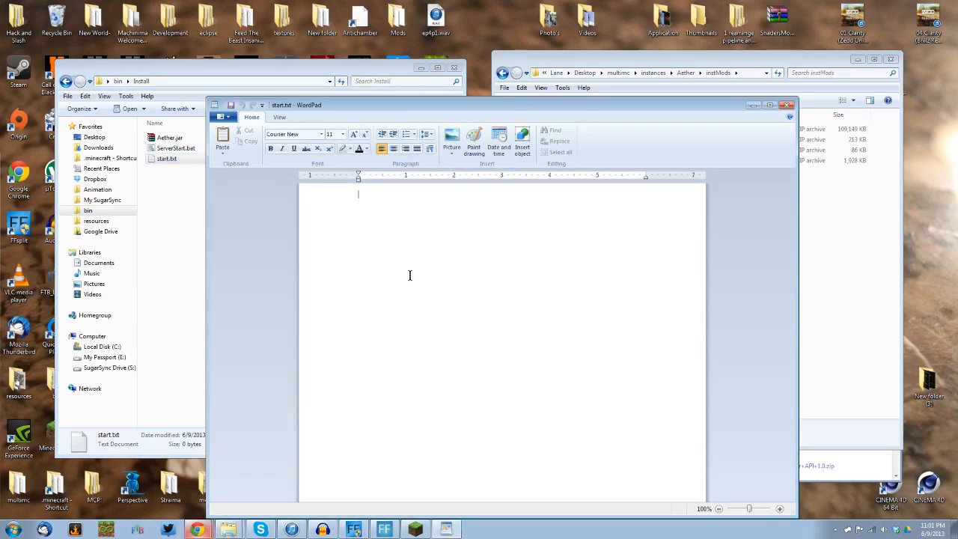
key(ctrl+v)
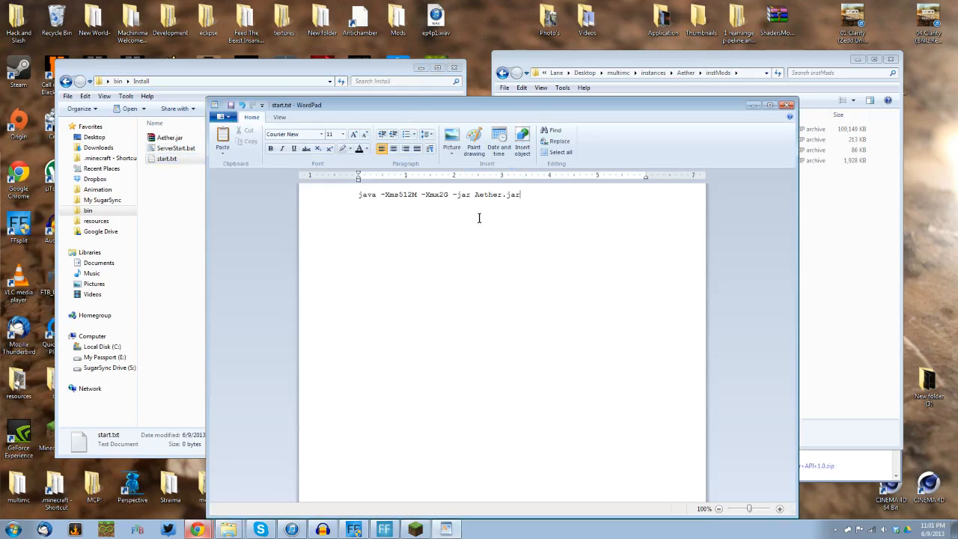
click(786, 108)
click(488, 323)
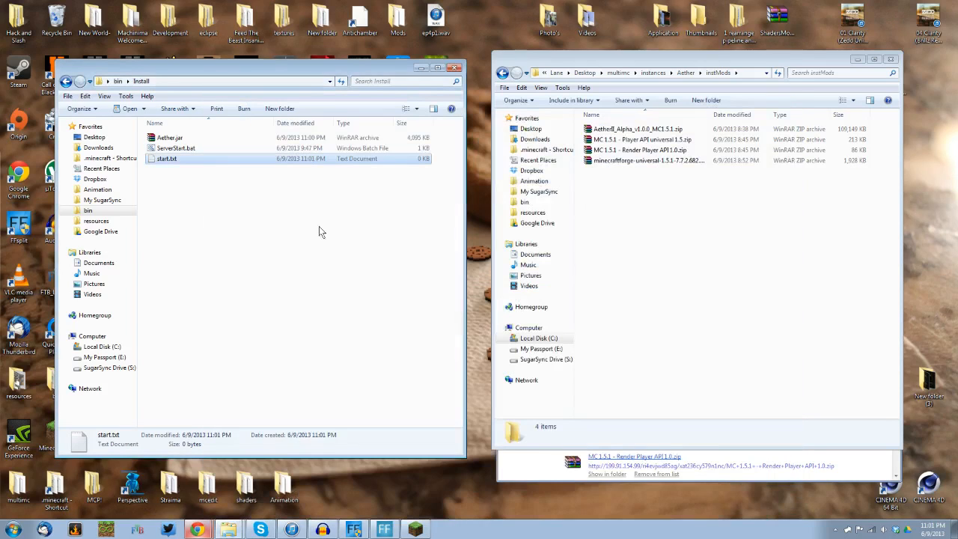
Reopen start.txt in Notepad, save it again, and close it.
right_click(208, 158)
click(198, 170)
click(165, 164)
click(144, 109)
click(132, 137)
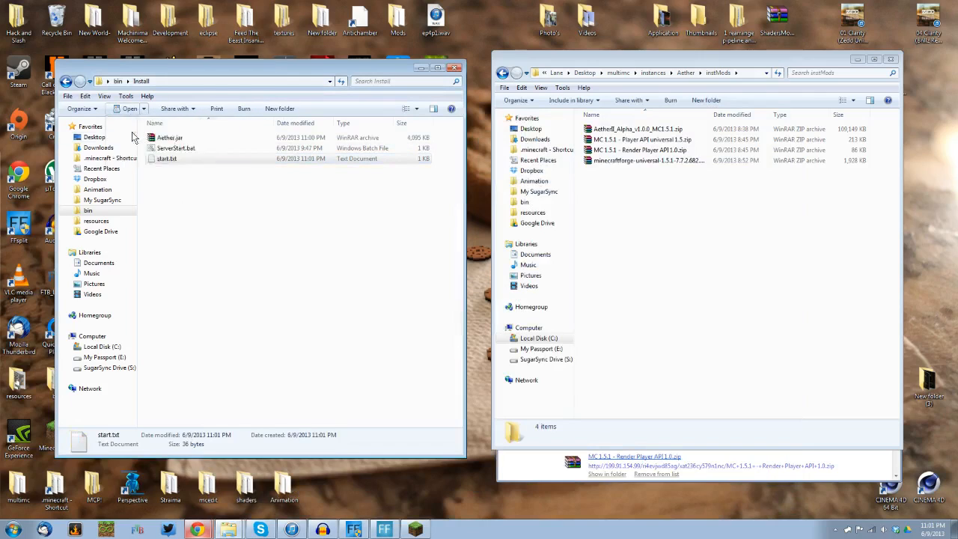
click(77, 58)
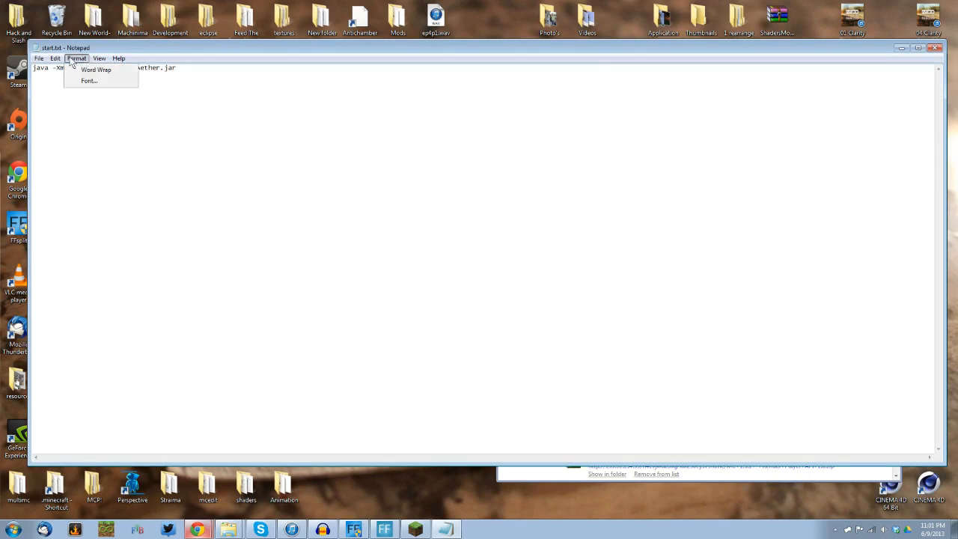
mouse_move(37, 62)
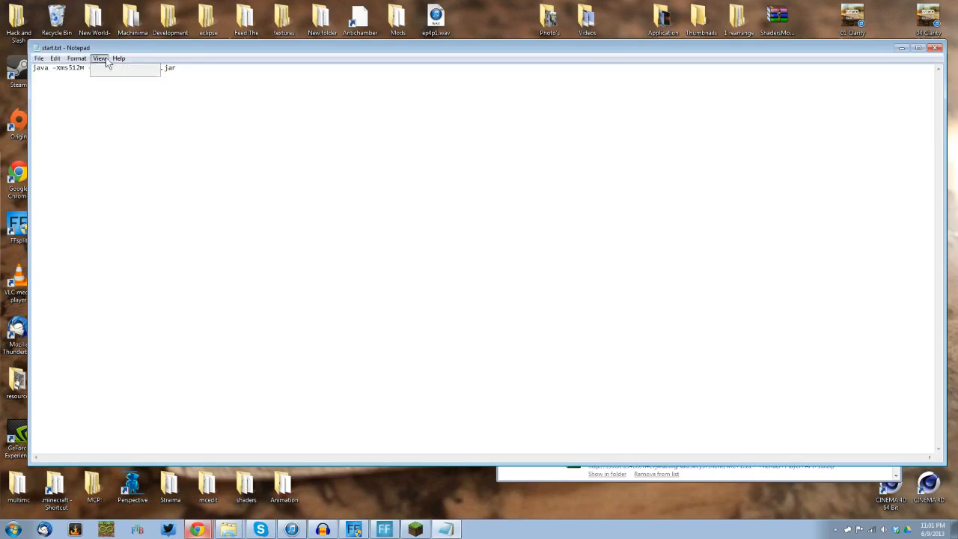
mouse_move(86, 61)
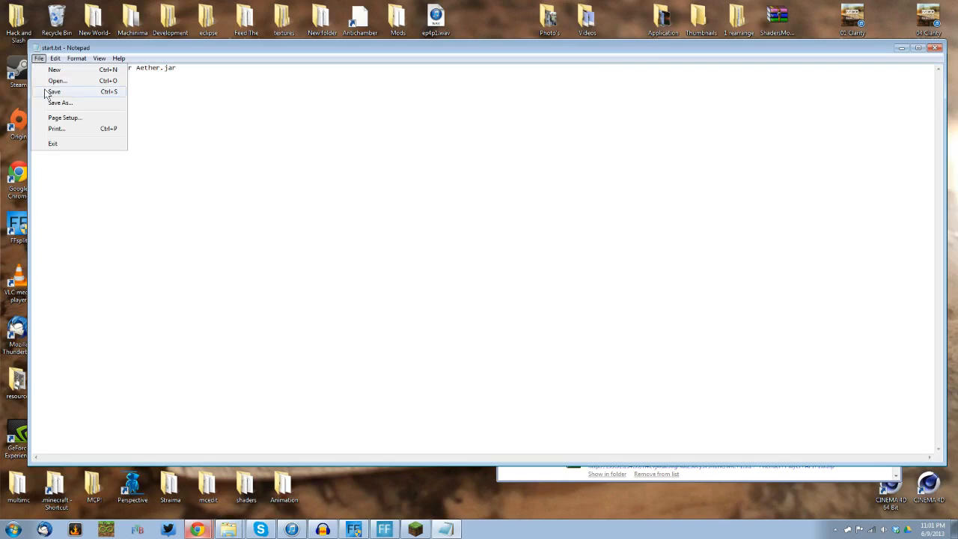
click(49, 91)
click(39, 59)
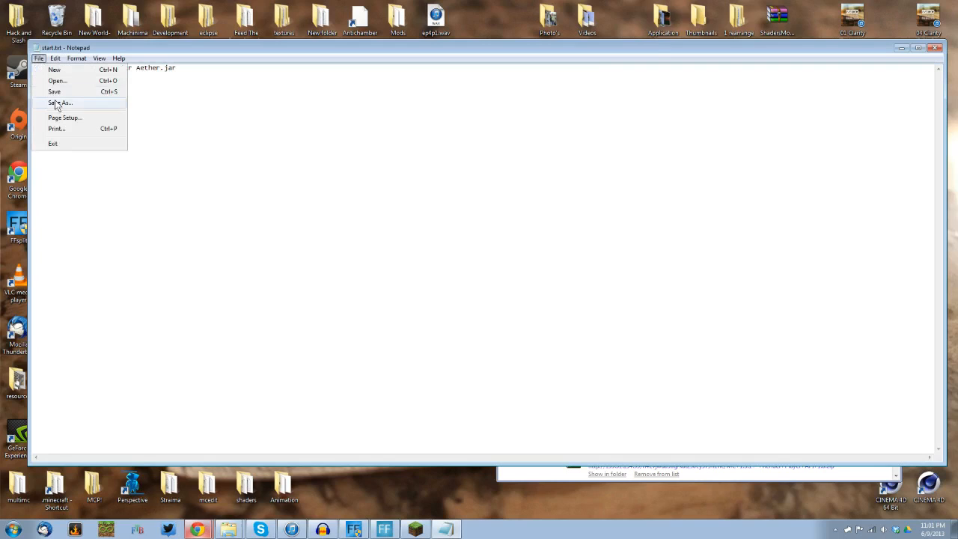
click(50, 90)
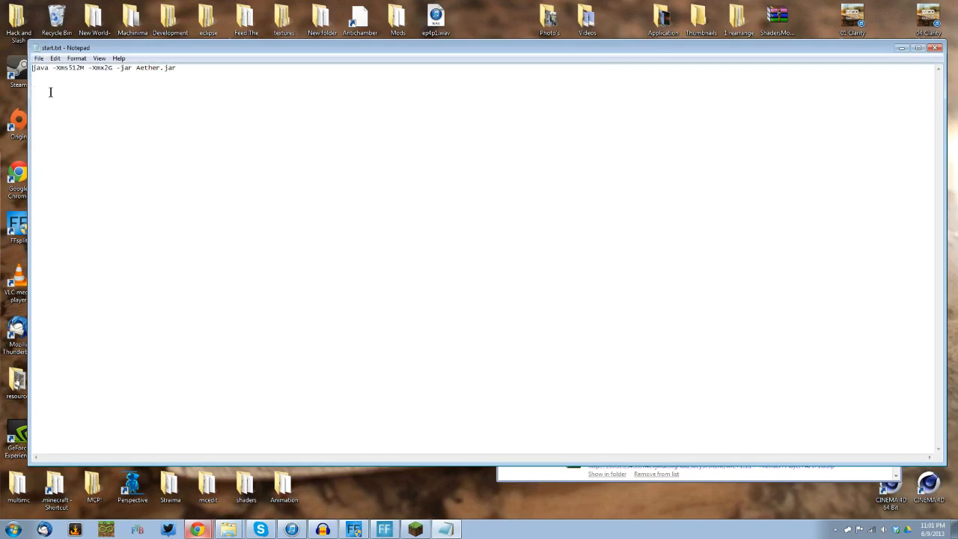
click(935, 48)
Rename start.txt to start.bat and accept the file extension change.
click(184, 202)
click(171, 160)
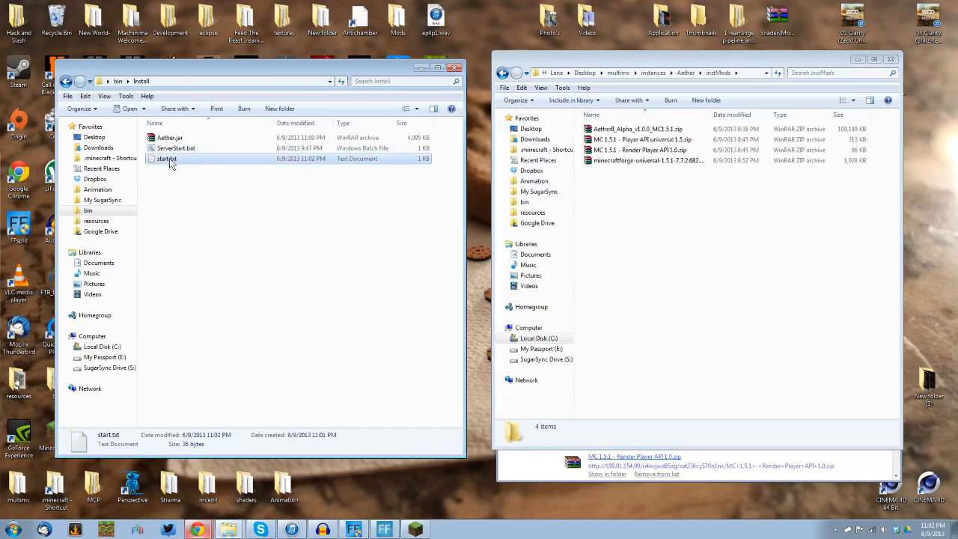
click(173, 162)
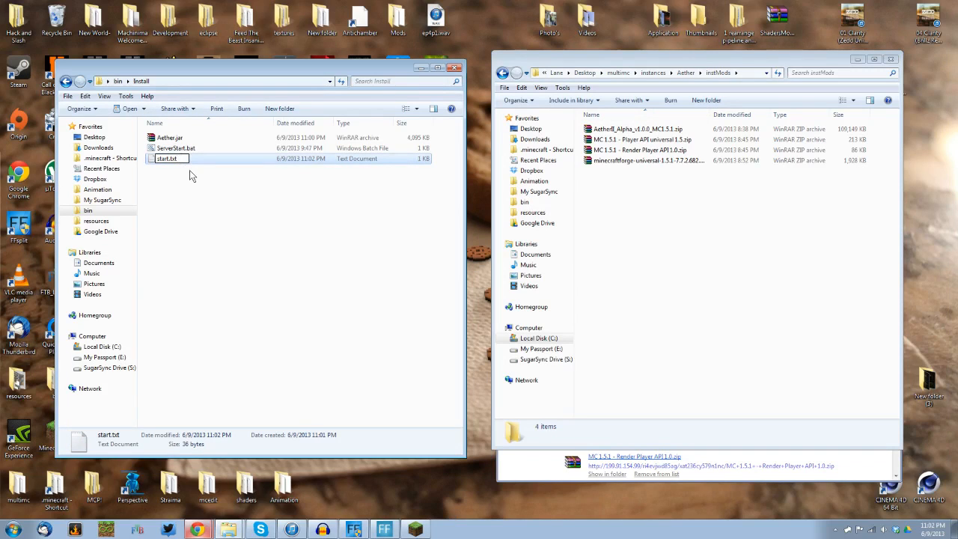
text(bat)
key(Return)
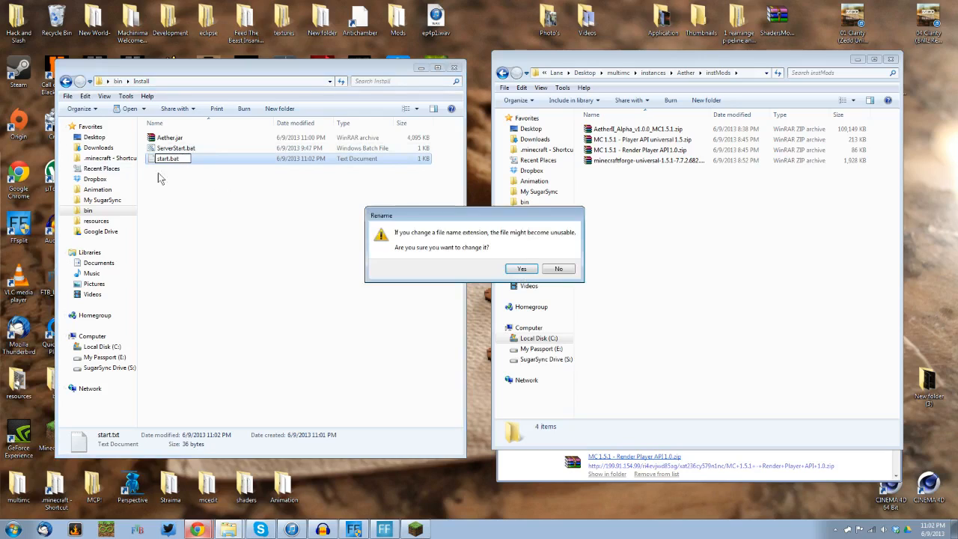
click(521, 268)
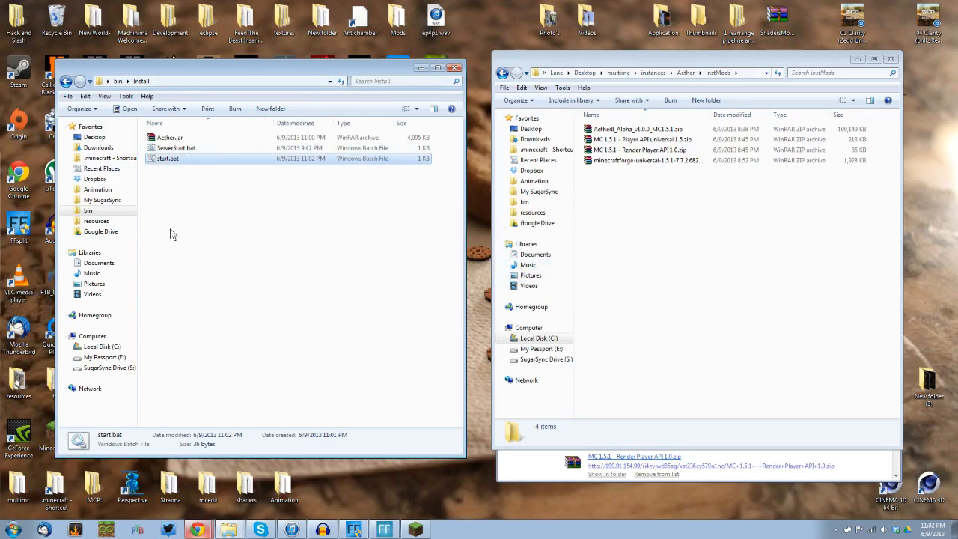
Delete ServerStart.bat from the Install folder and run start.bat to launch the server.
click(190, 149)
right_click(192, 149)
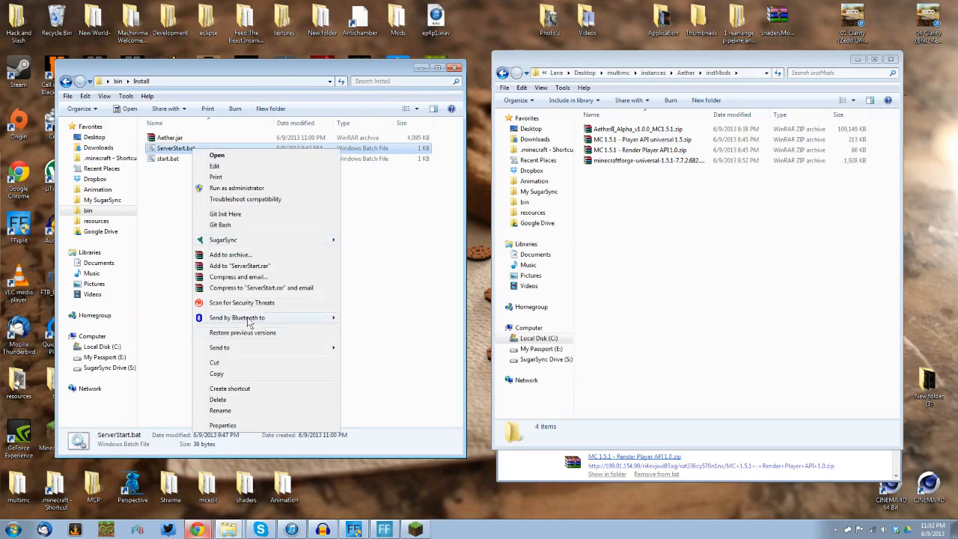
click(218, 399)
click(486, 310)
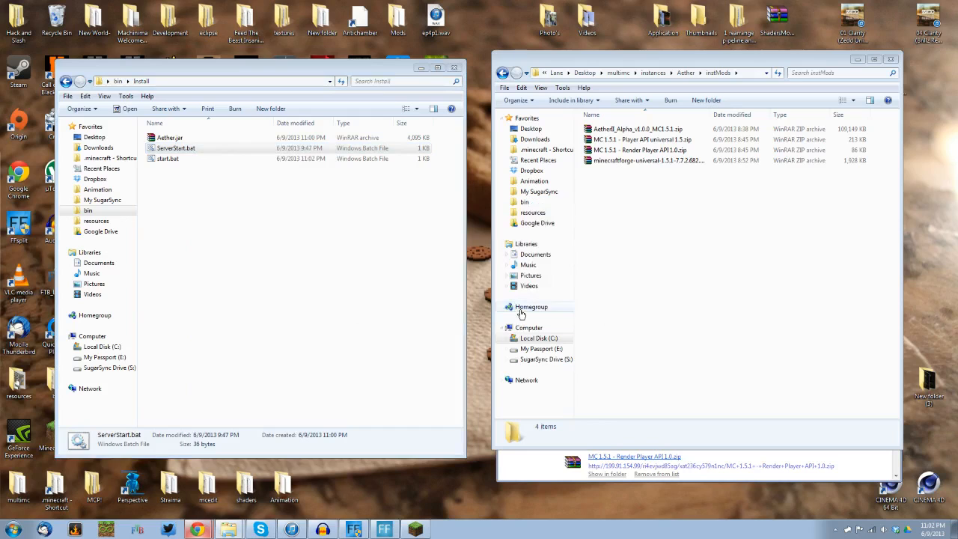
double_click(172, 150)
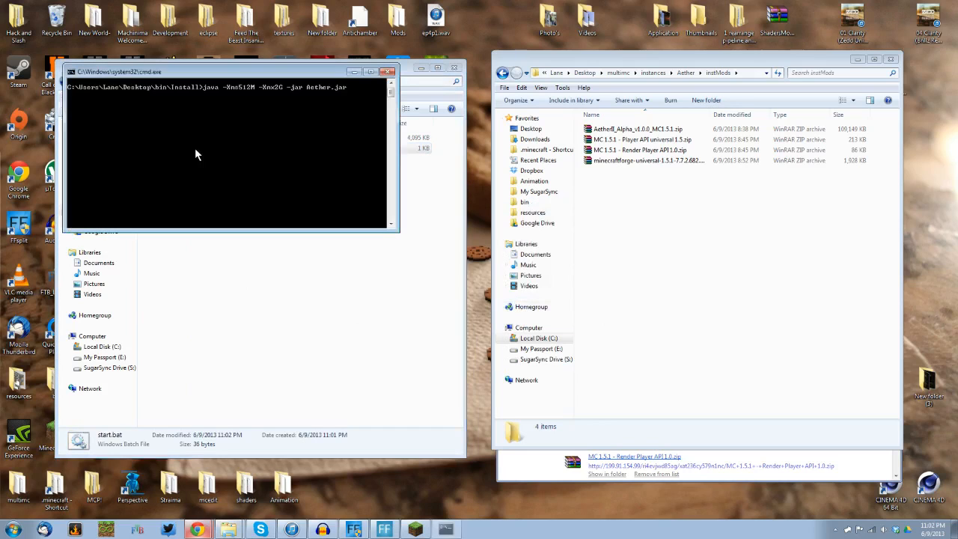
Let the server finish generating its files and world, and shut down the Minecraft server.
drag(195, 72, 217, 135)
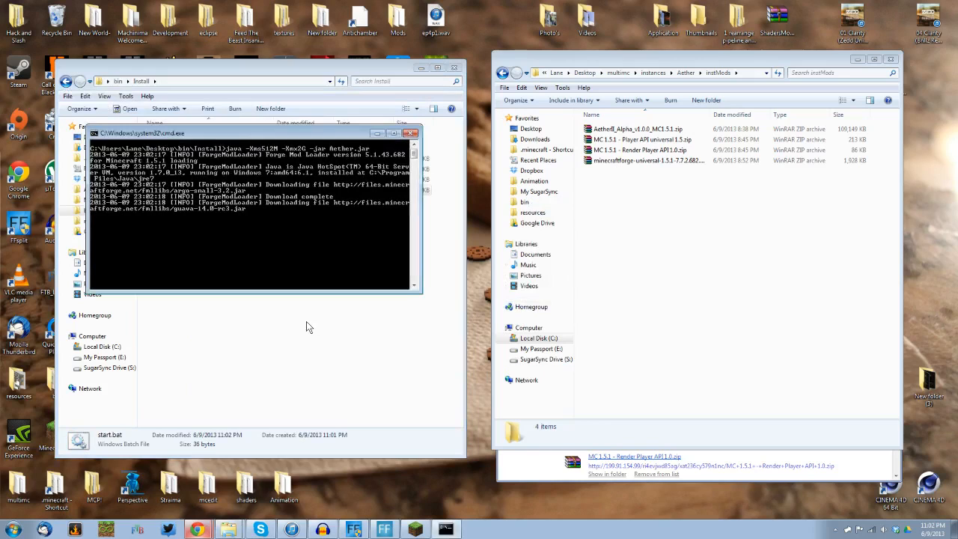
drag(304, 139, 324, 235)
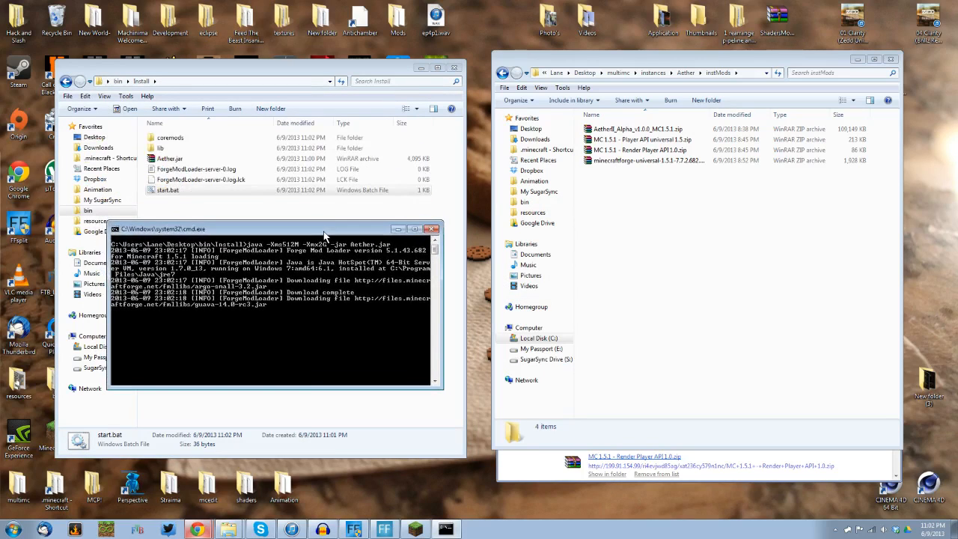
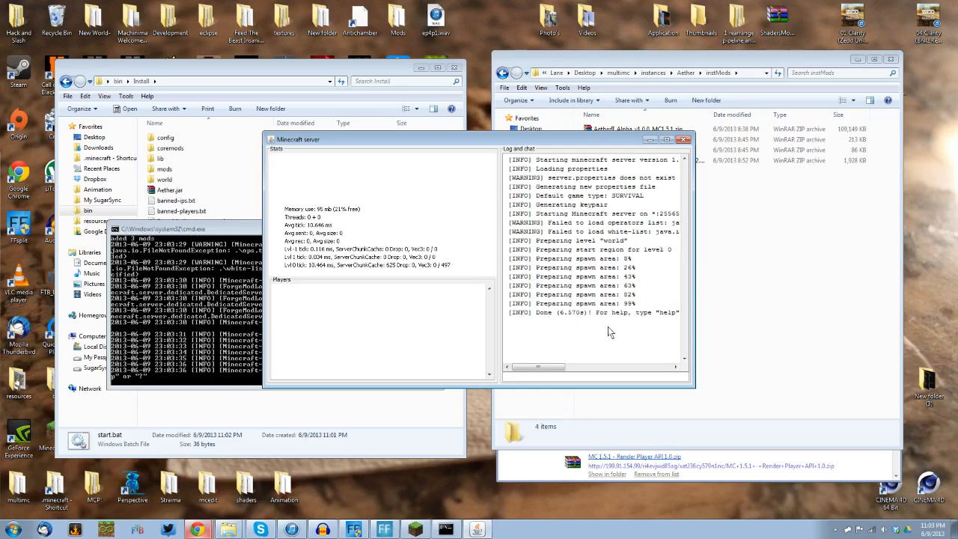
click(679, 142)
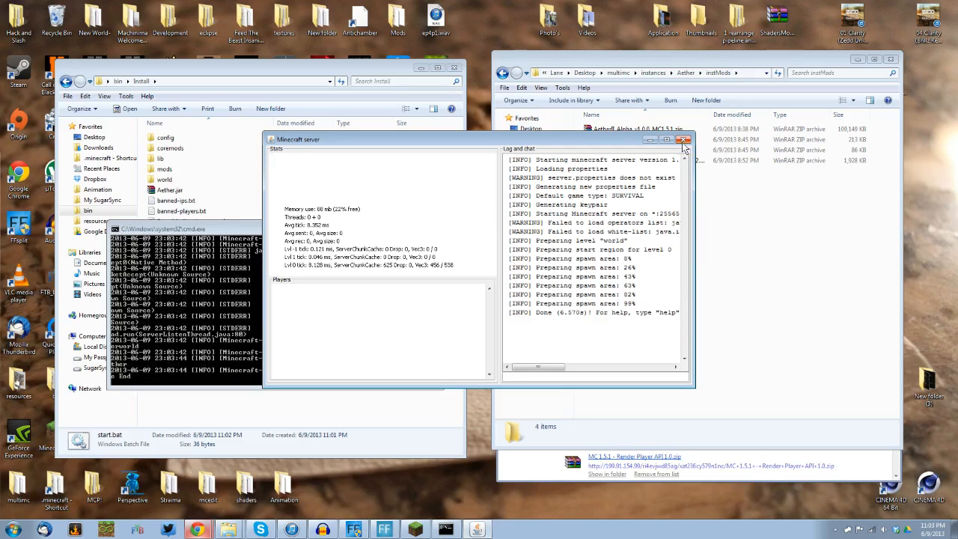
click(190, 320)
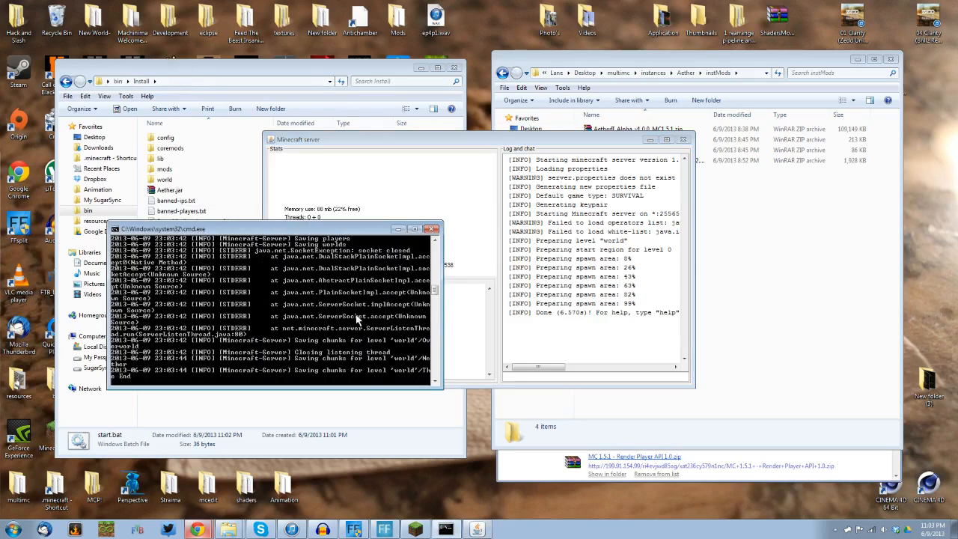
click(279, 361)
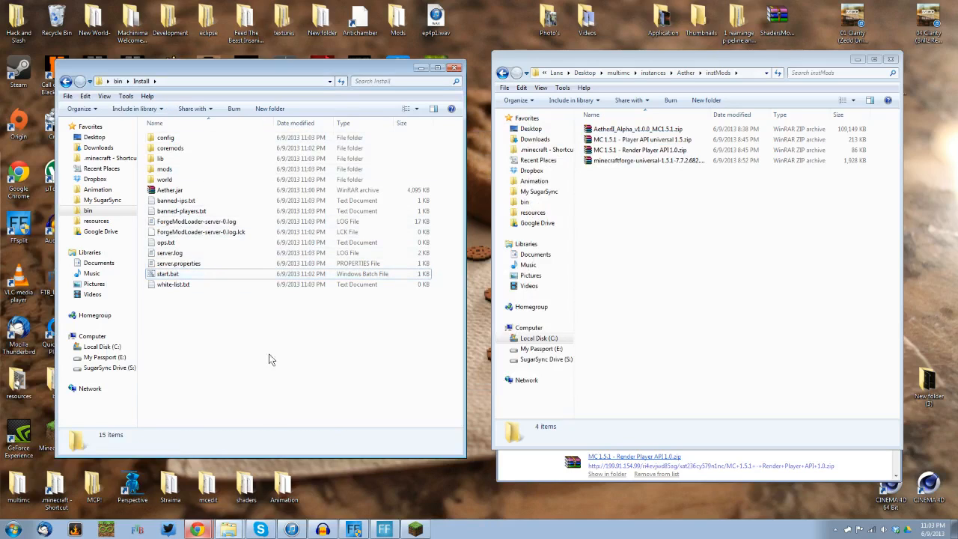
Move AetherII_Alpha_v1.0.0_MC1.5.1.zip from the instMods folder into the server's mods folder.
click(185, 266)
mouse_move(188, 315)
mouse_down()
mouse_move(185, 273)
mouse_move(199, 326)
mouse_up()
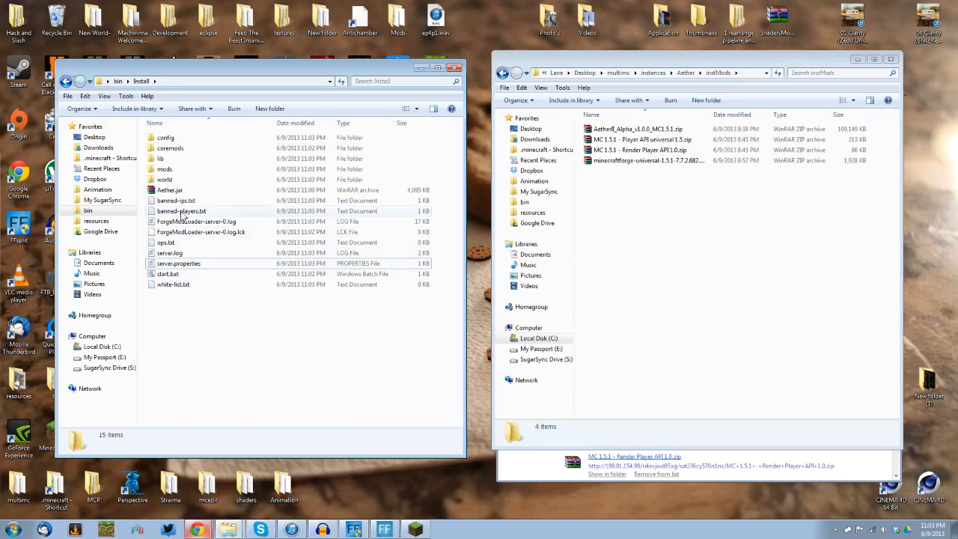
click(175, 170)
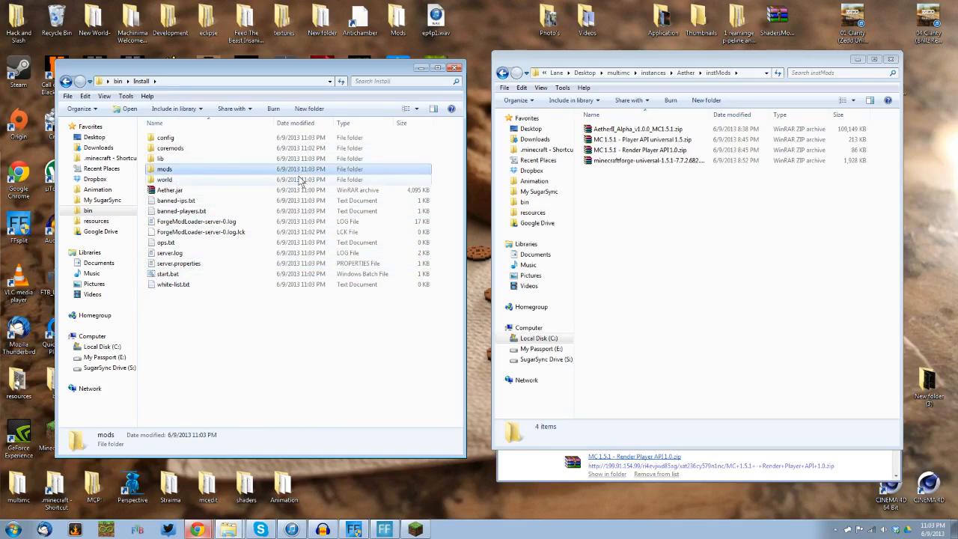
double_click(273, 176)
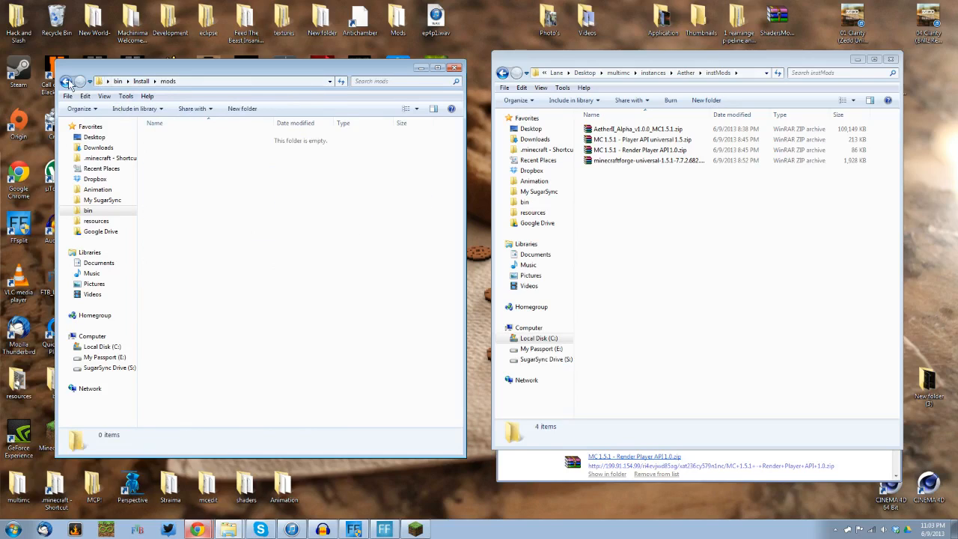
click(605, 131)
click(256, 322)
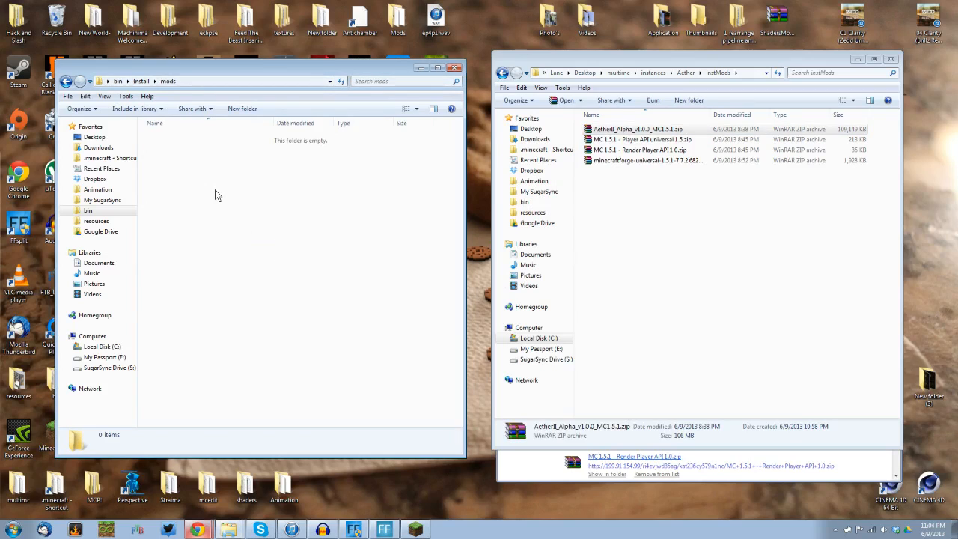
key(ctrl+v)
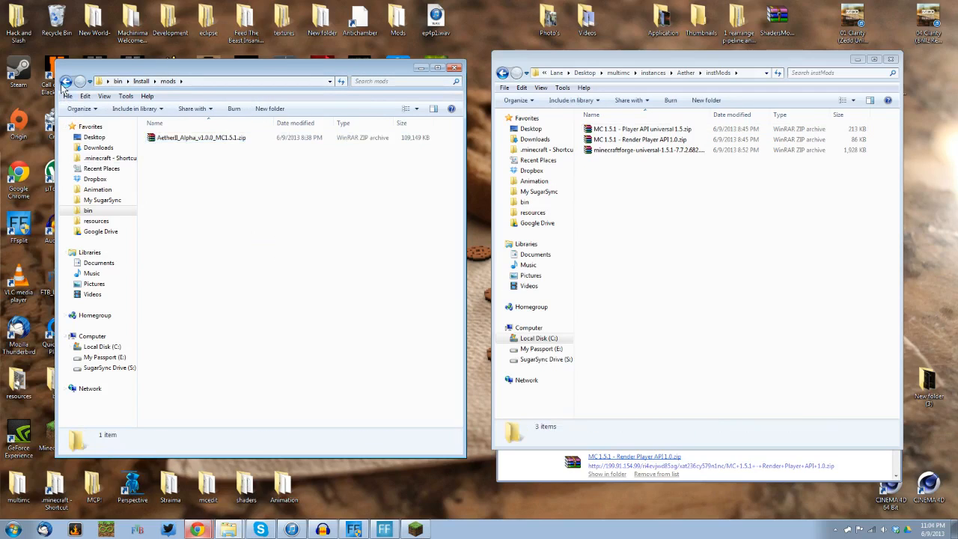
Return to the Install folder and relaunch the server with start.bat.
click(66, 82)
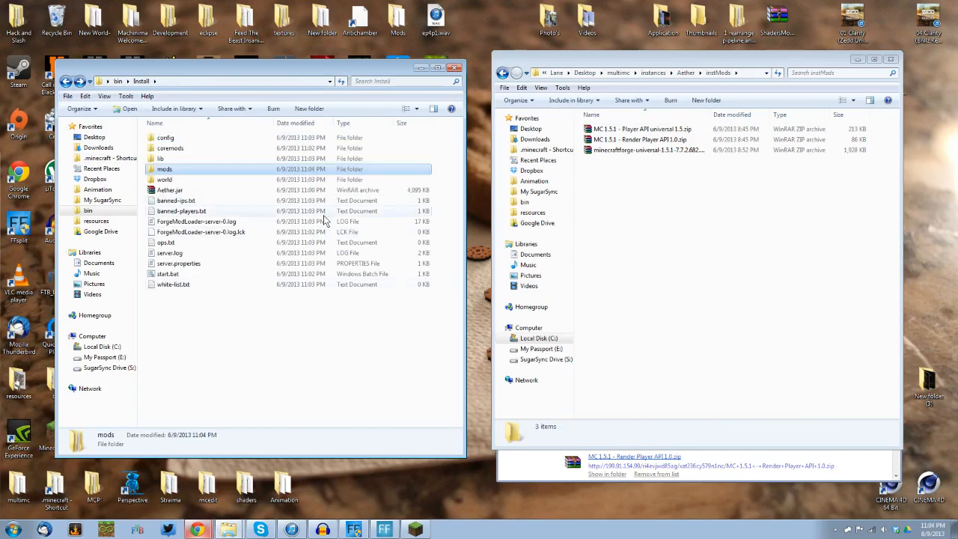
click(257, 329)
click(299, 275)
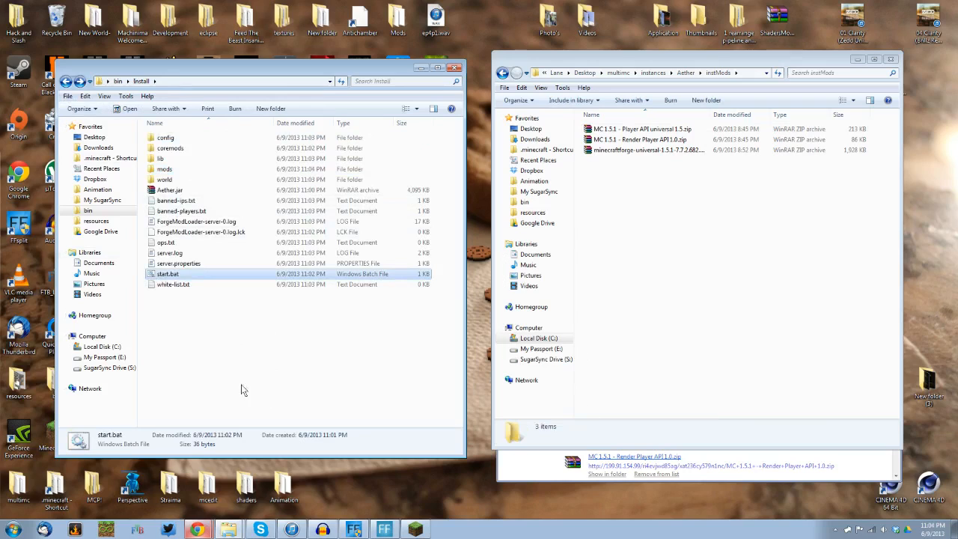
double_click(171, 275)
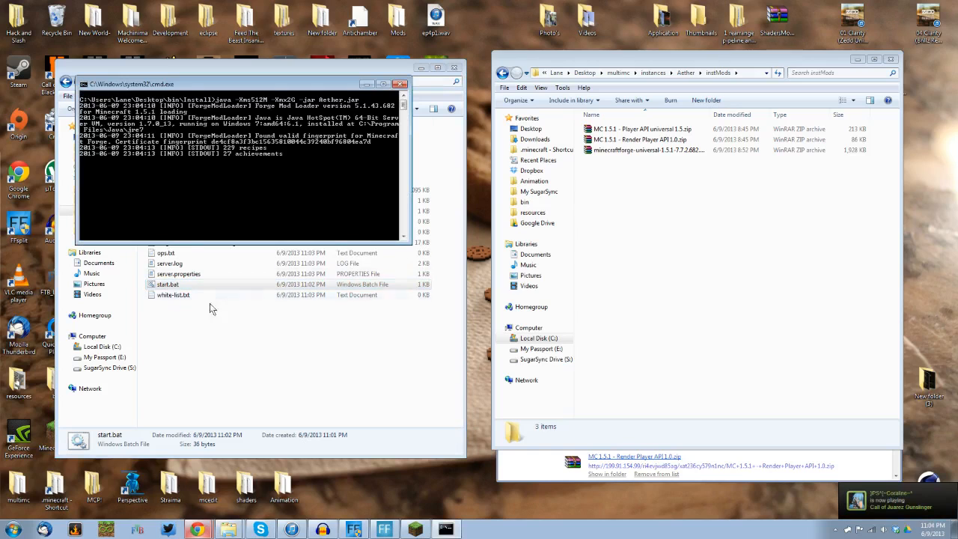
drag(315, 139, 120, 65)
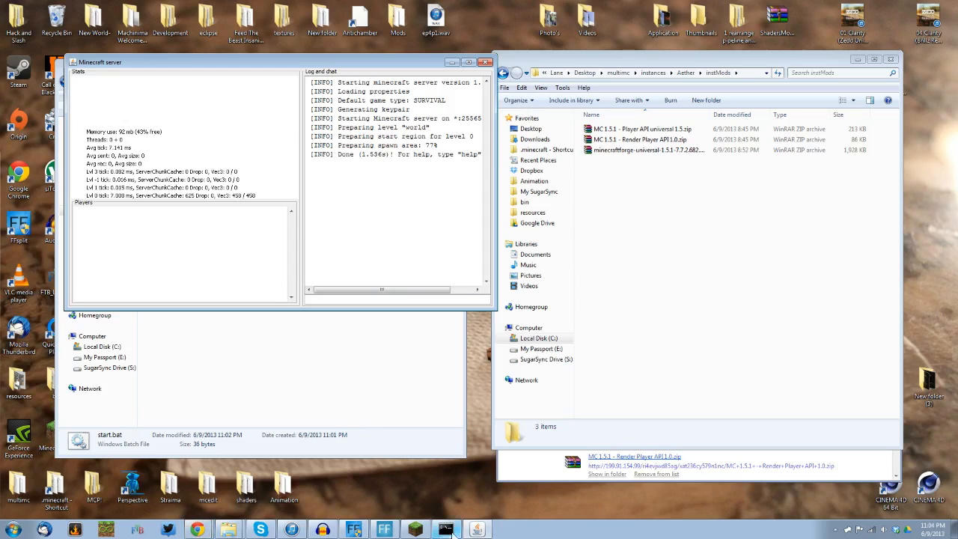
Switch to Minecraft, maximize its window, and join the listed multiplayer server described as "A Minecraft Server".
click(415, 529)
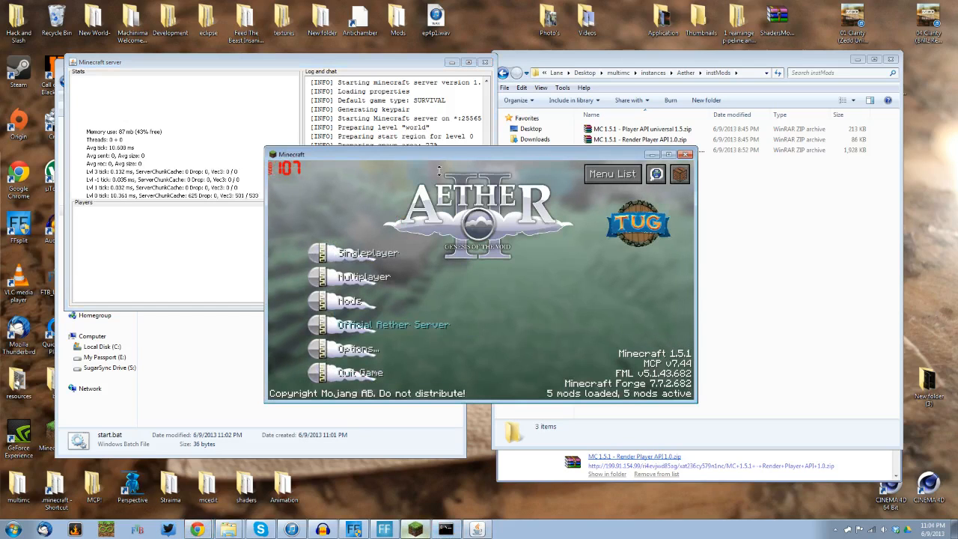
drag(440, 156, 349, 88)
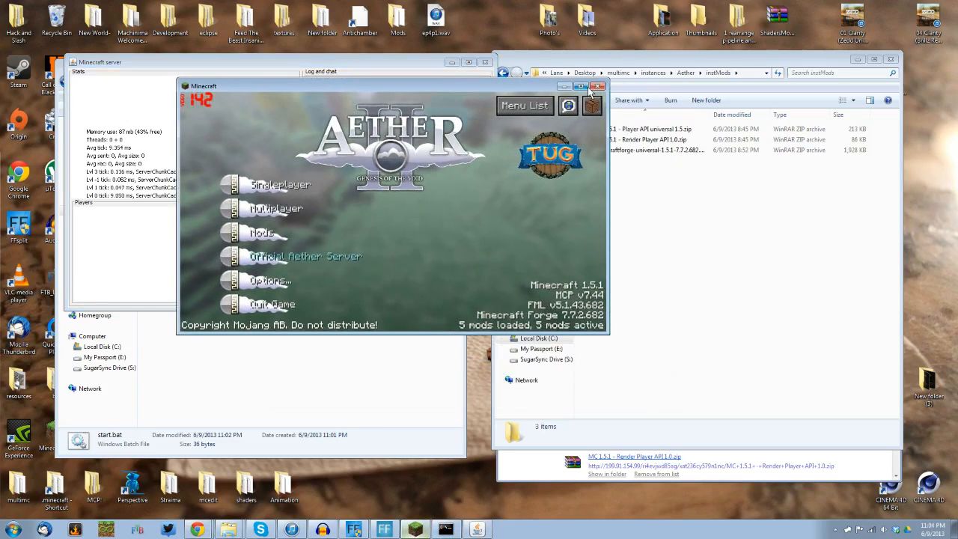
click(582, 86)
click(188, 255)
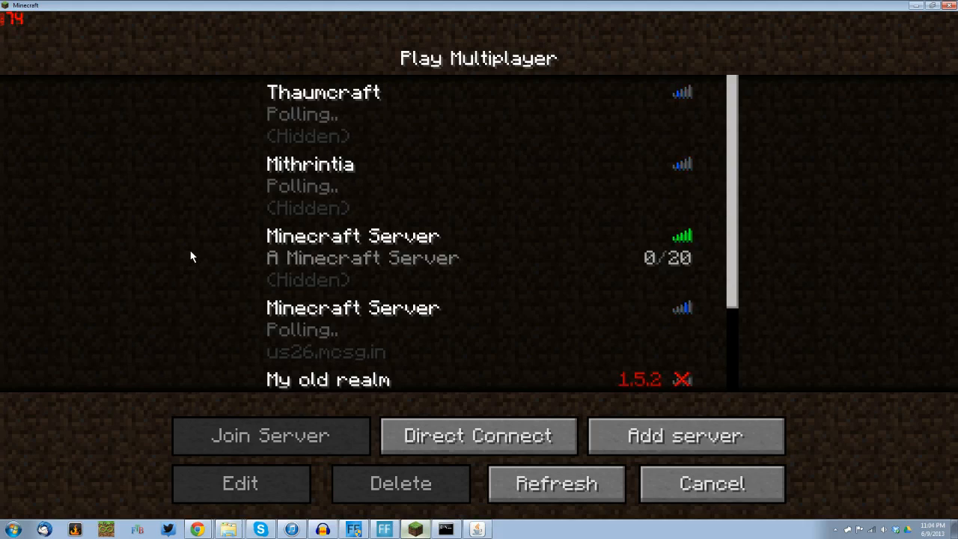
double_click(398, 260)
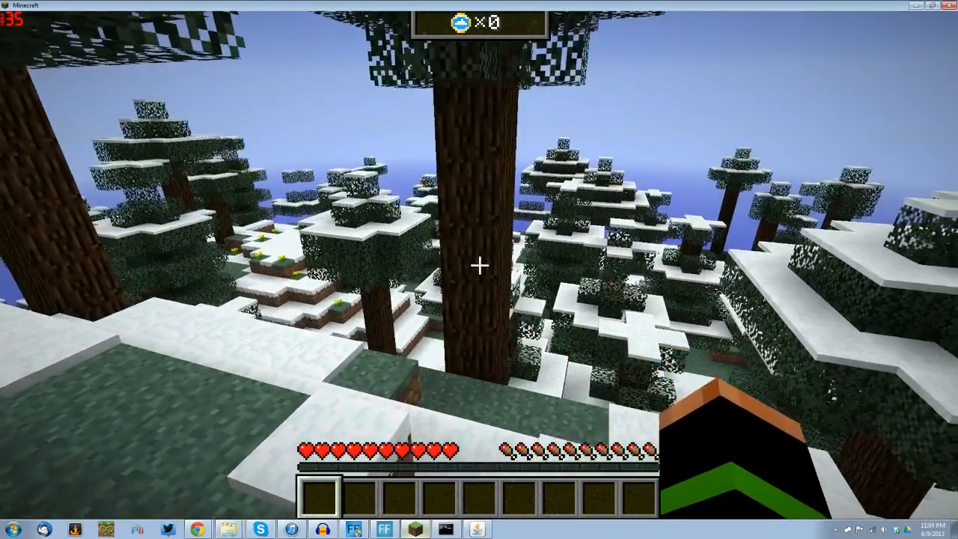
key(e)
key(e)
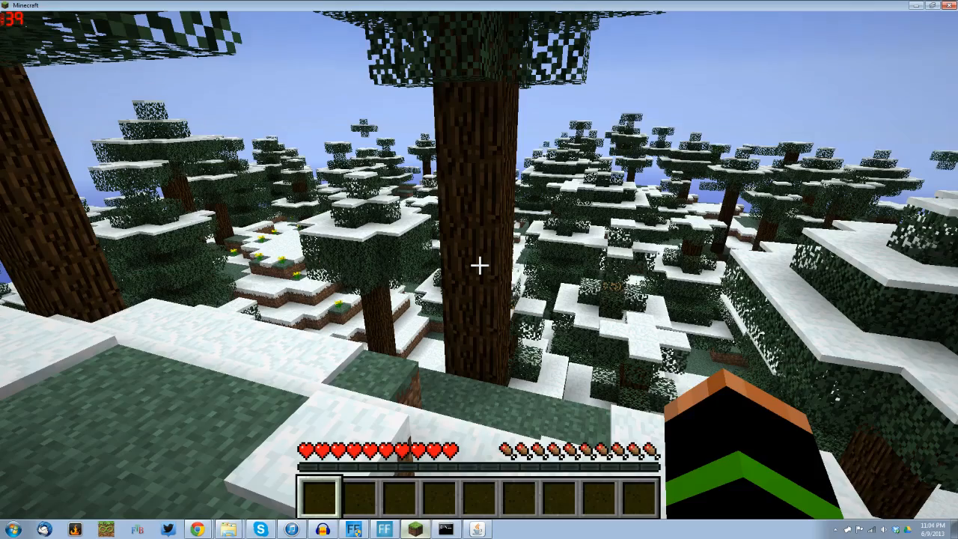
key(slash)
text(g)
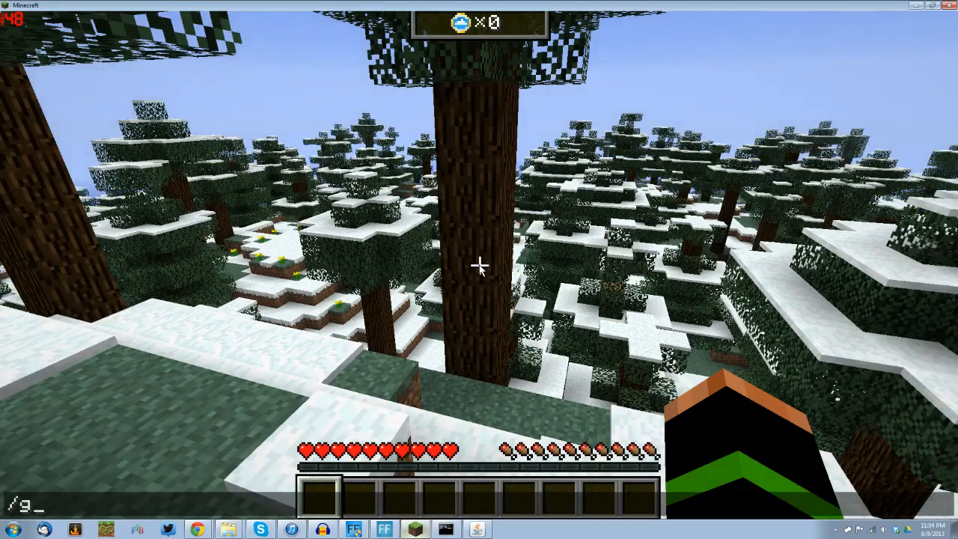
key(Escape)
Pause the game, run "gamemode 1" with the player's username in the server console, and resume the game.
key(Escape)
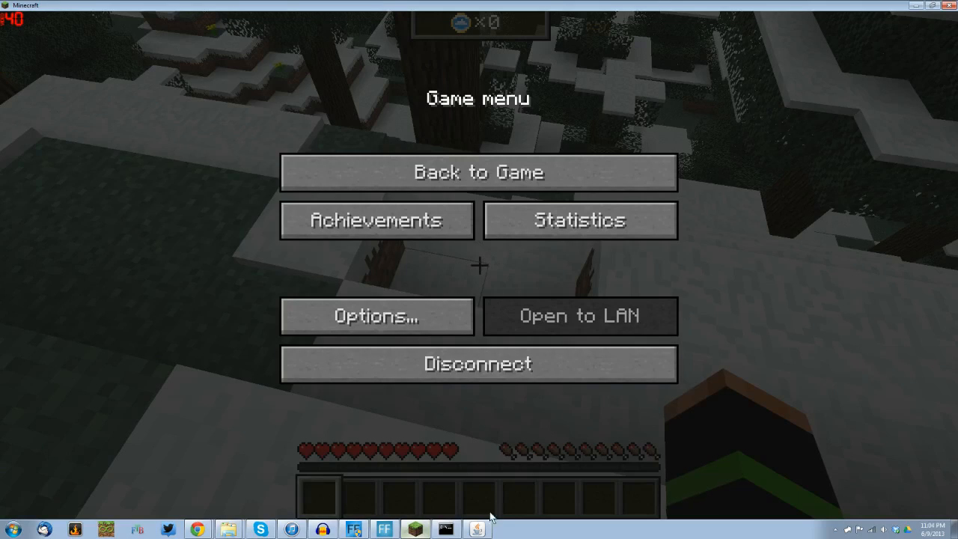
click(455, 532)
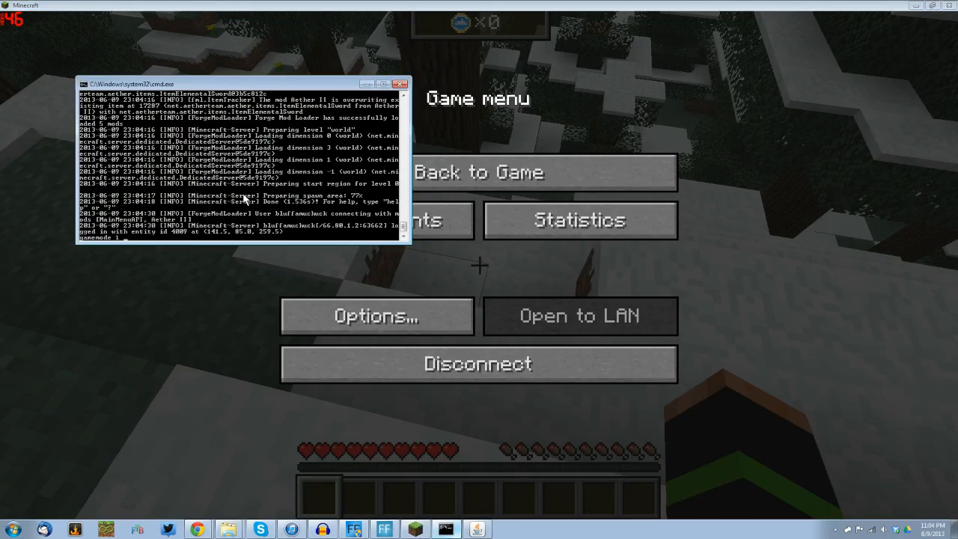
text(gamemode 1 bluffamuchuck)
key(Return)
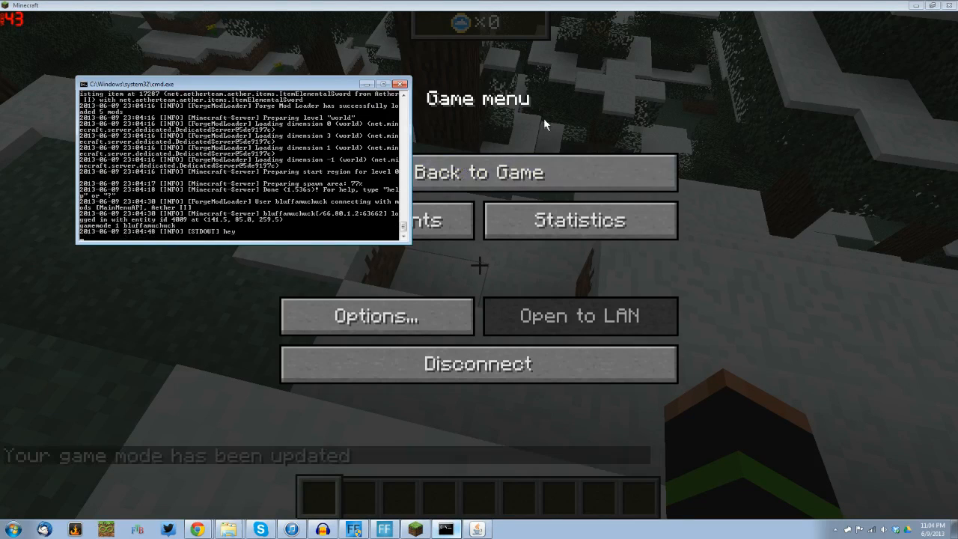
click(559, 72)
click(479, 172)
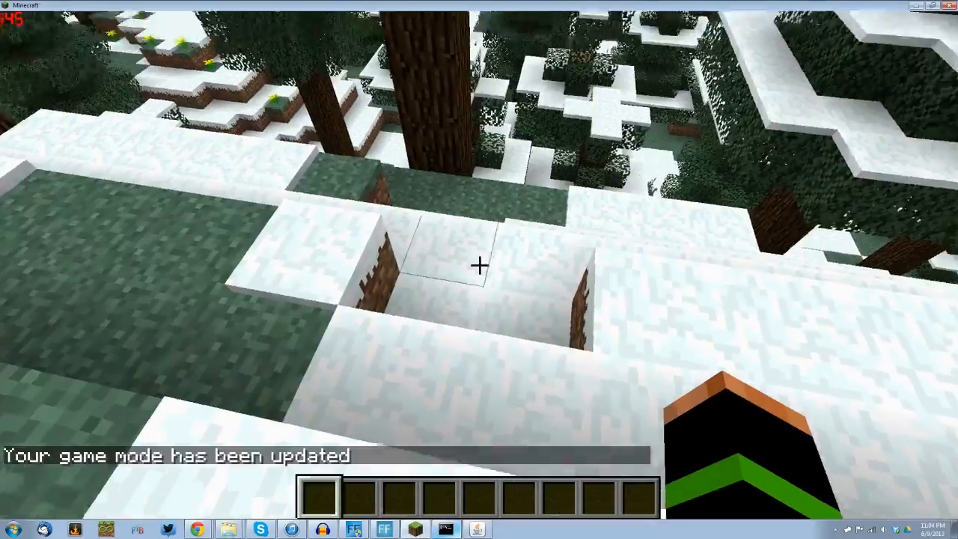
Take the first white cape from the Aether Capes category of the creative inventory into the first hotbar slot.
key(w)
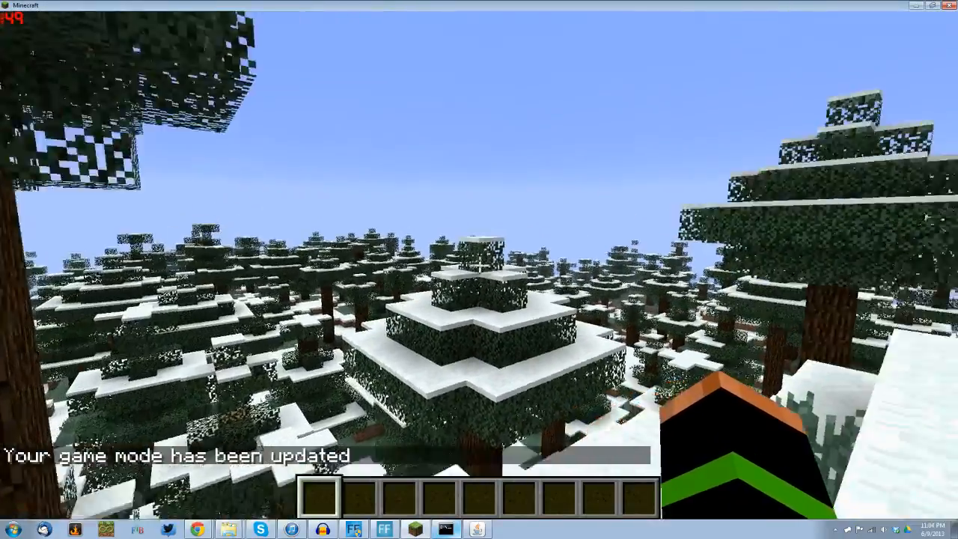
key(e)
scroll(621, 145, down, 3)
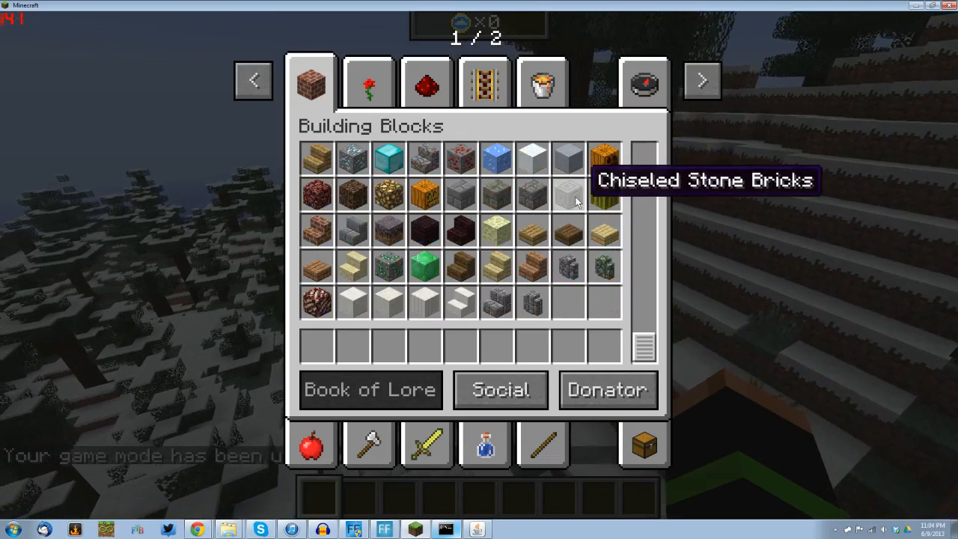
click(703, 79)
click(541, 81)
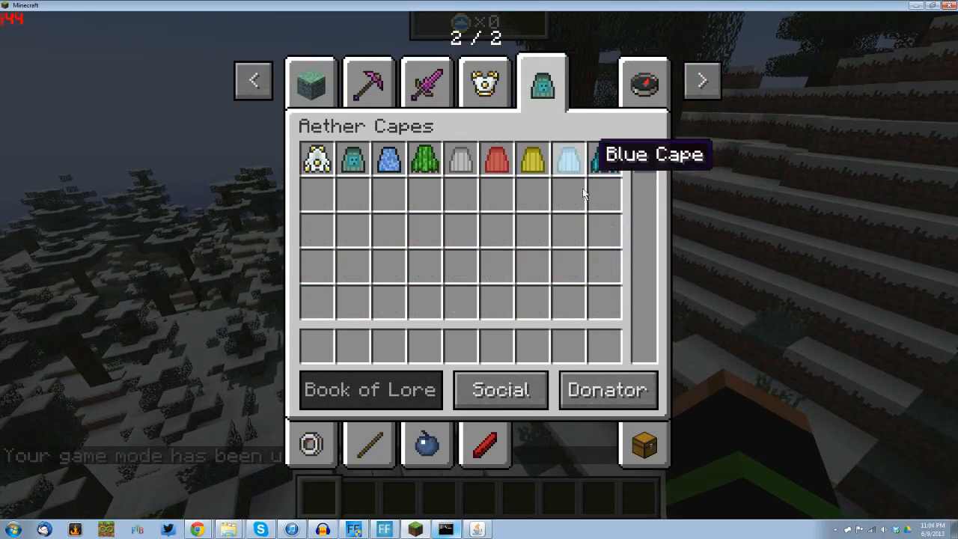
click(316, 158)
click(317, 346)
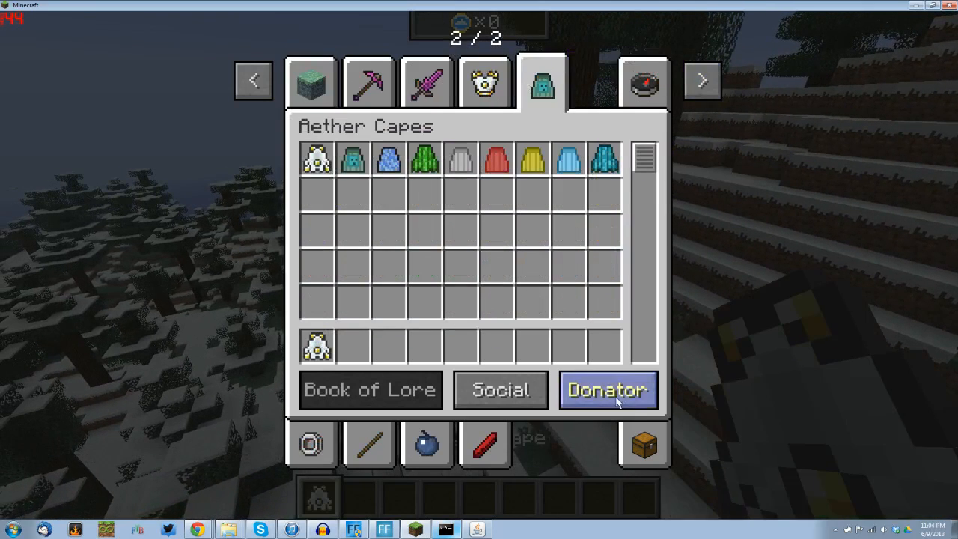
Try to equip the white cape in the chestplate slot of the survival inventory.
click(644, 444)
click(316, 346)
click(389, 187)
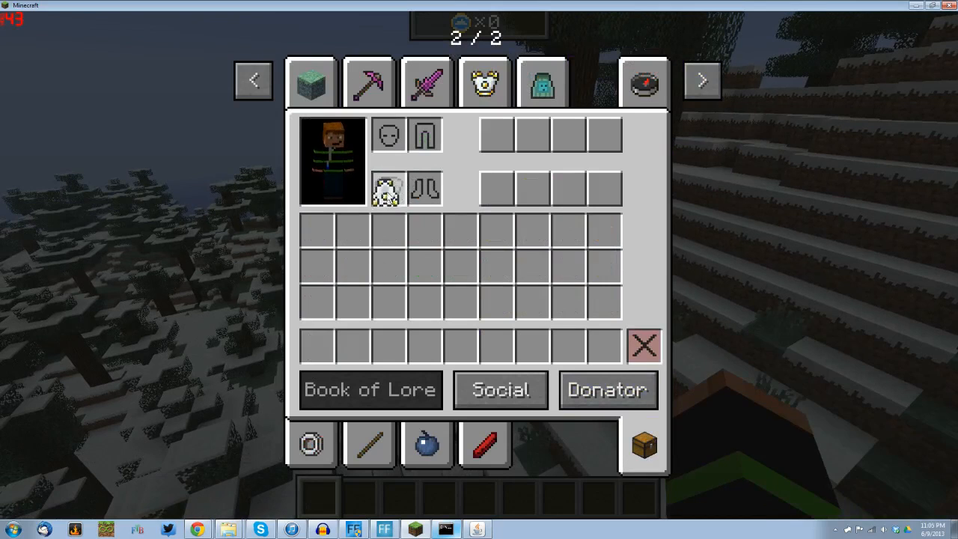
click(390, 189)
click(348, 256)
Put the Altar from the Aether Blocks category into the fourth hotbar slot.
click(313, 79)
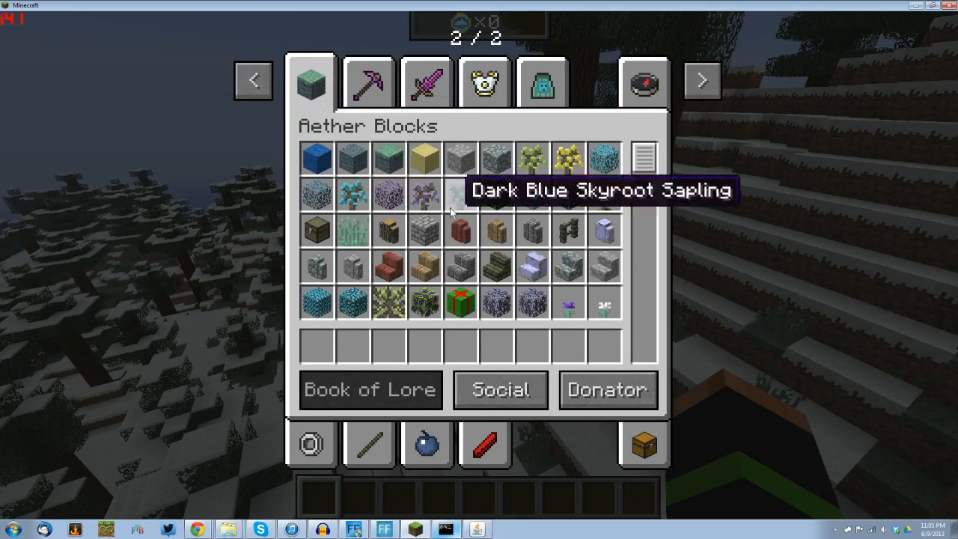
scroll(627, 214, down, 5)
click(464, 258)
click(424, 346)
Leave the inventory, hold the Altar, and place it on the snowy hillside ledge.
key(e)
key(4)
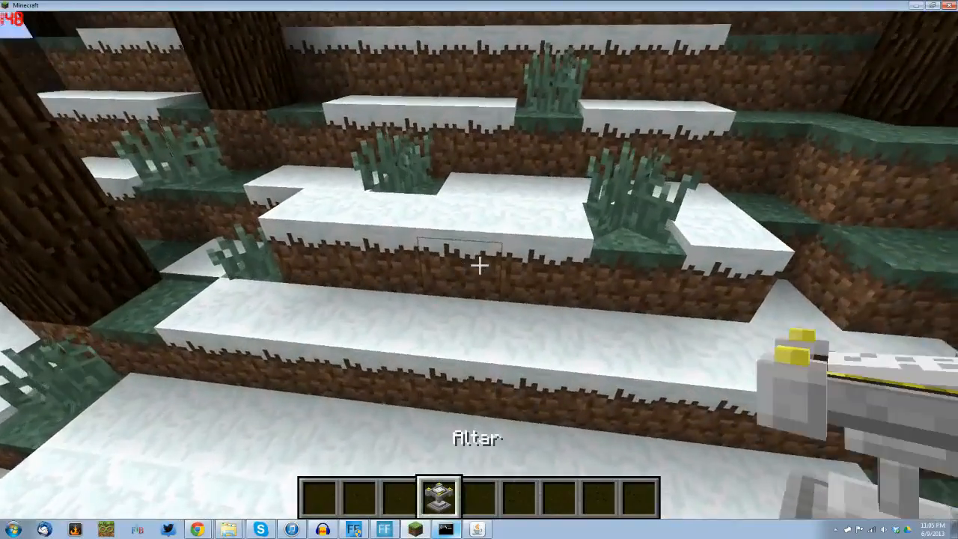
right_click(479, 266)
key(s)
right_click(479, 266)
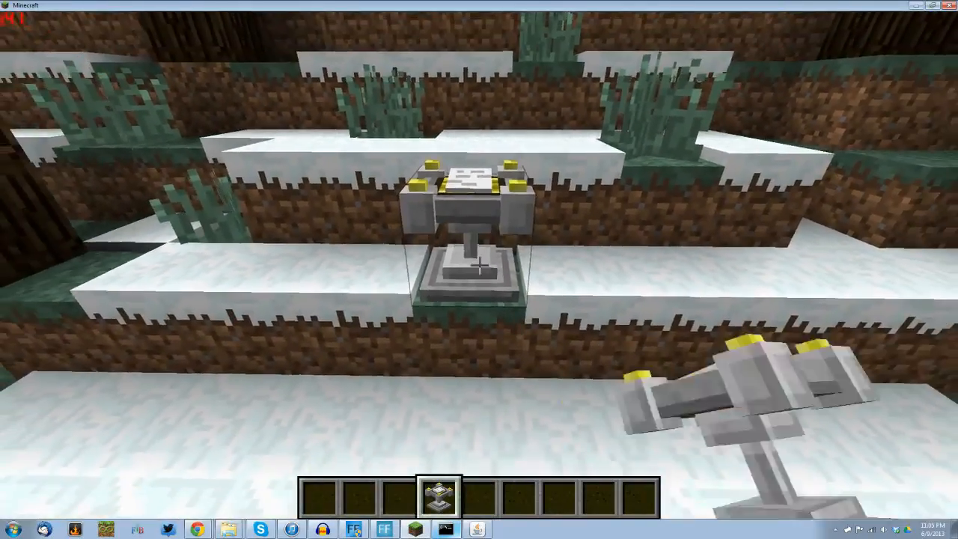
Browse the Aether armor, weapon, tool and block categories in the creative inventory.
key(5)
key(e)
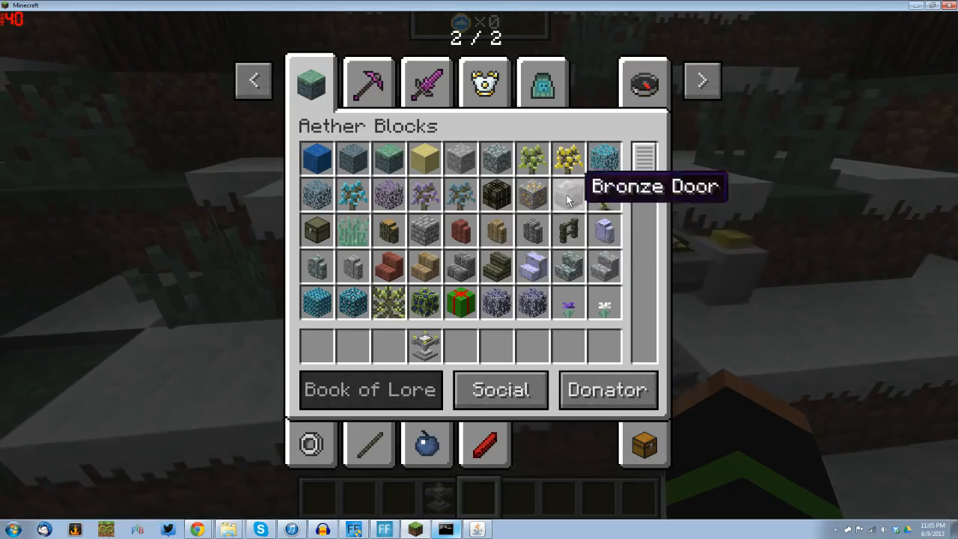
click(486, 74)
click(430, 76)
click(363, 83)
click(312, 81)
scroll(486, 224, down, 5)
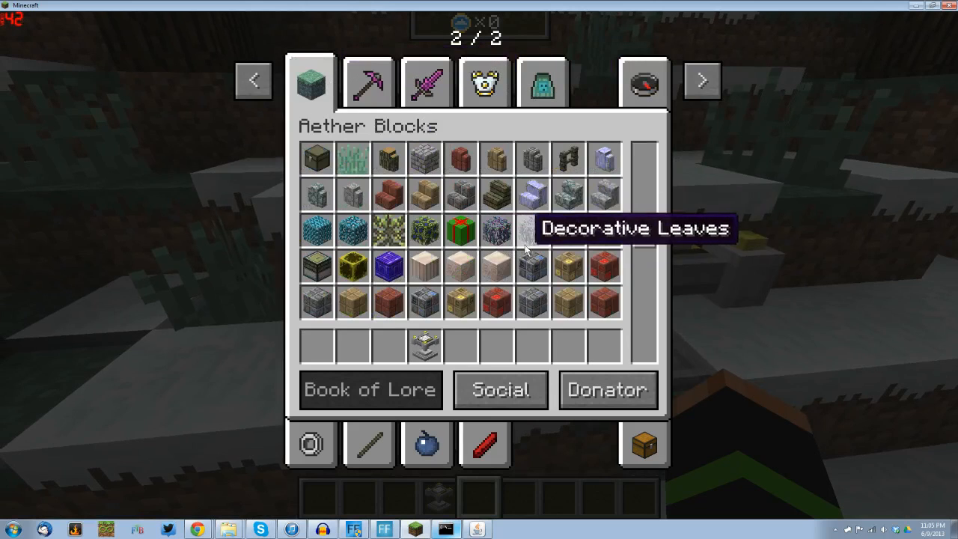
Put the Incubator from the Aether Blocks category into the fifth hotbar slot, then place it on the snowy hillside and view its interface.
scroll(562, 224, down, 3)
click(425, 266)
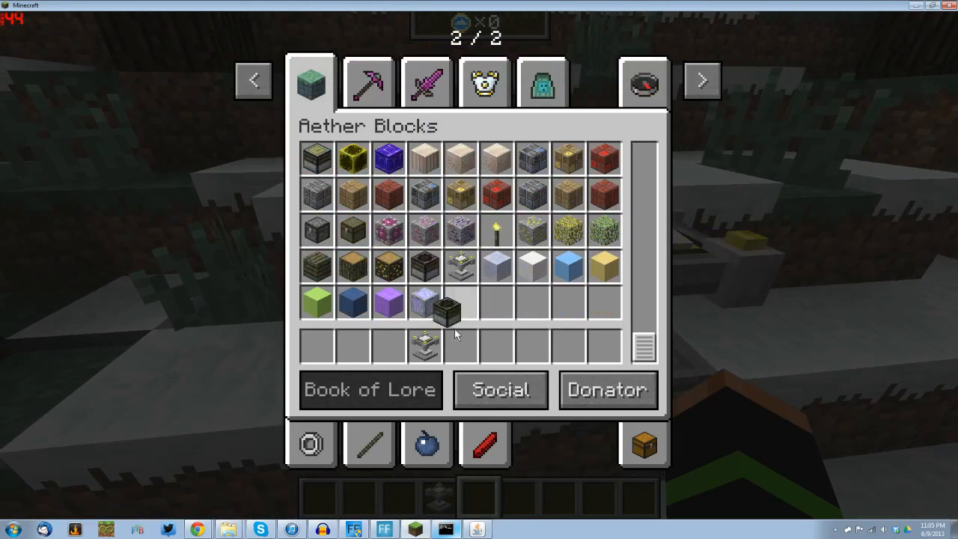
click(460, 344)
key(e)
right_click(479, 267)
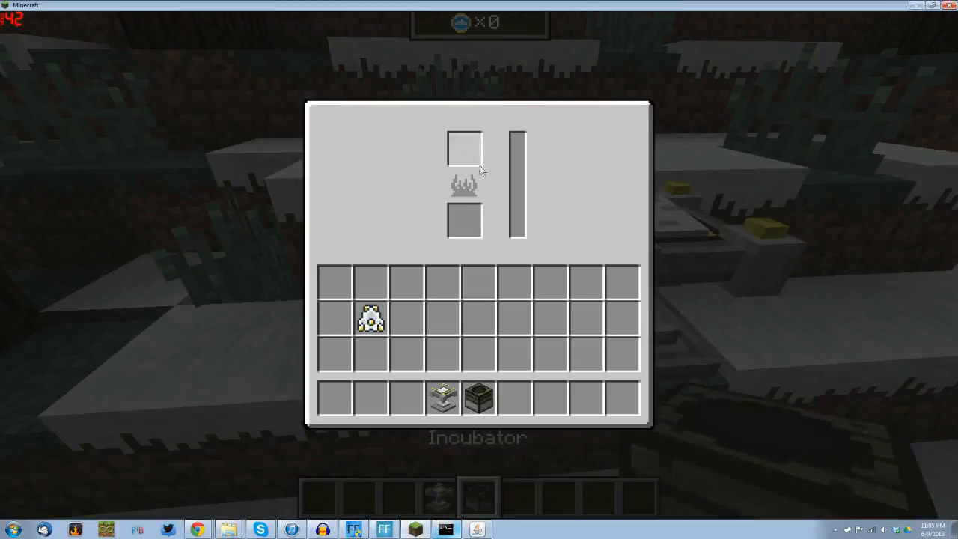
key(e)
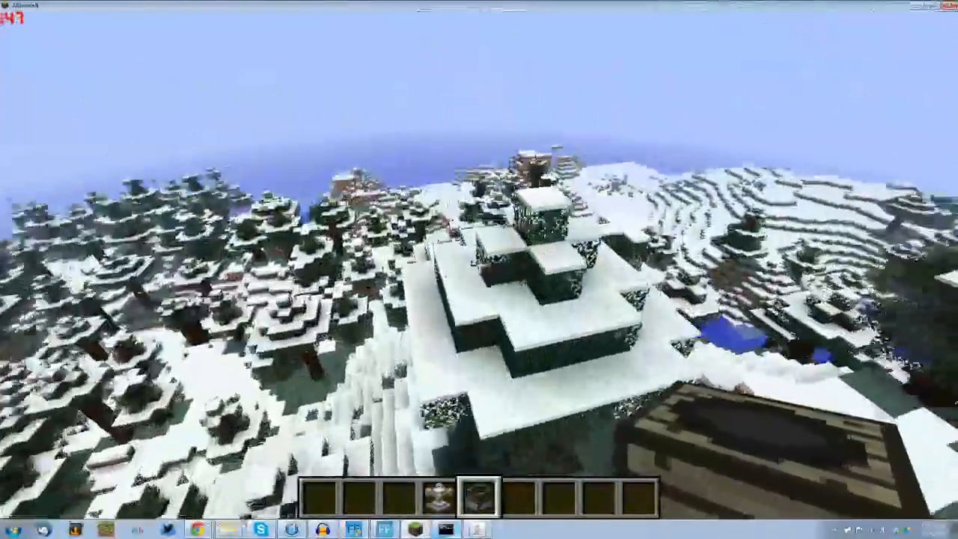
Fly over the snowy forest and try to break blocks at the spruce treetops.
click(479, 265)
click(479, 265)
click(479, 265)
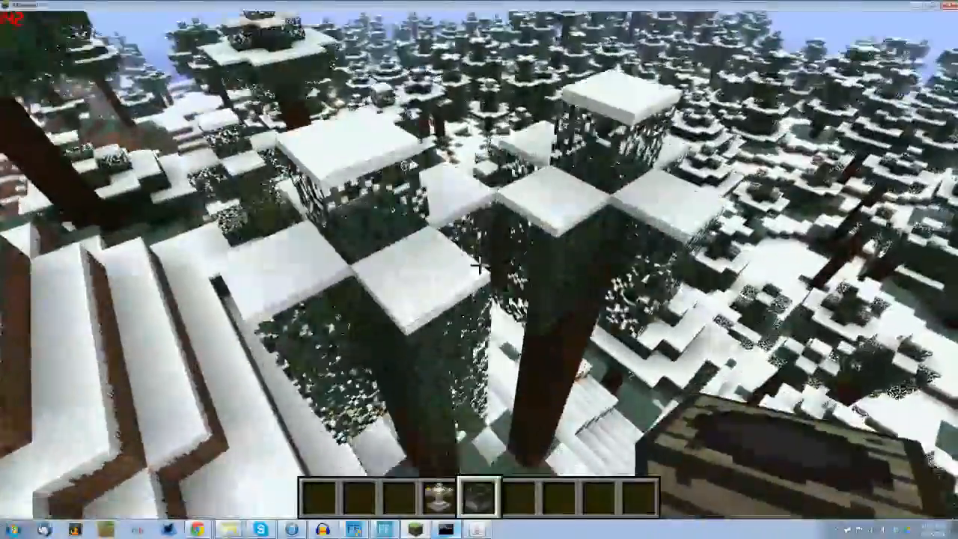
key(w)
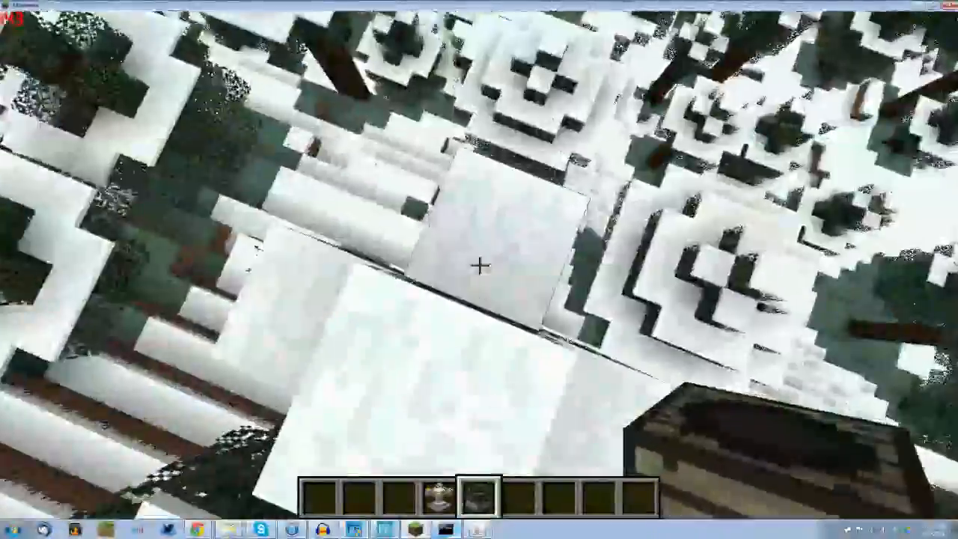
Clear the Altar and the Incubator out of the hotbar and leave the creative inventory.
key(e)
click(463, 305)
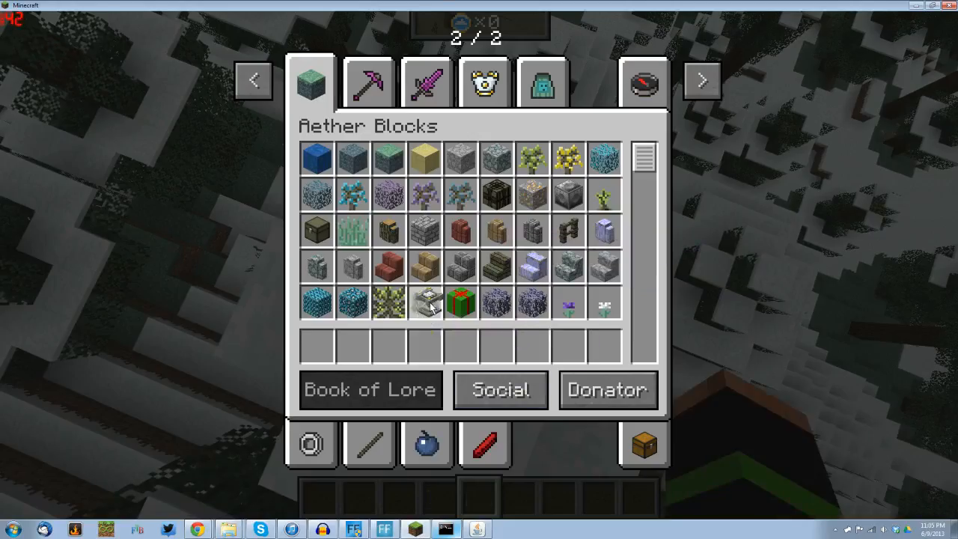
key(e)
Fly across the snowy forest hillside and descend to the snow-covered ground between the dirt ledges.
key(space)
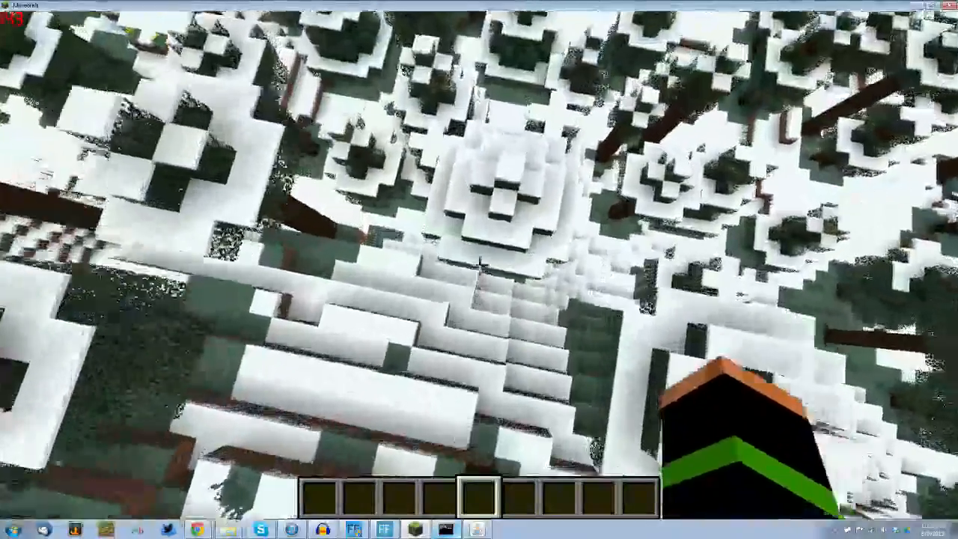
key(w)
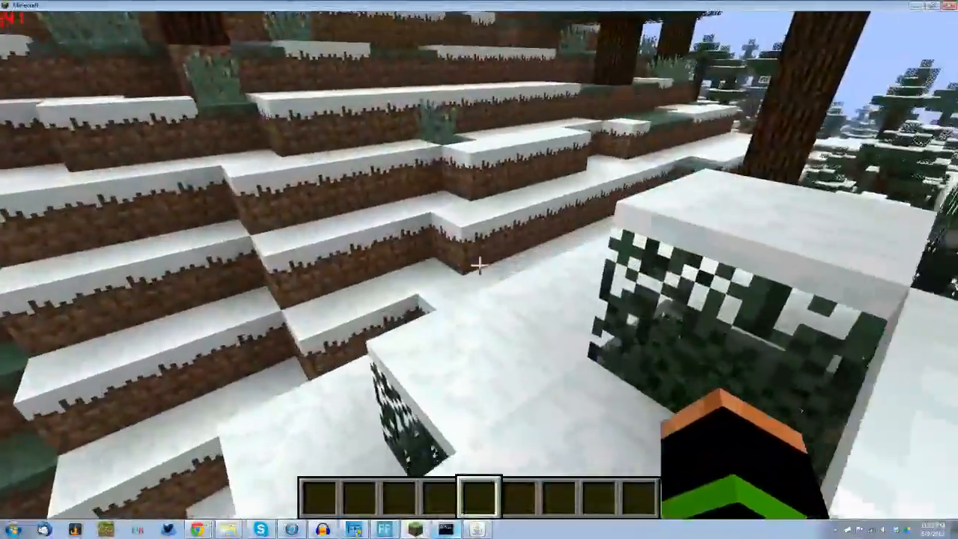
key(w)
key(w)
key(w)
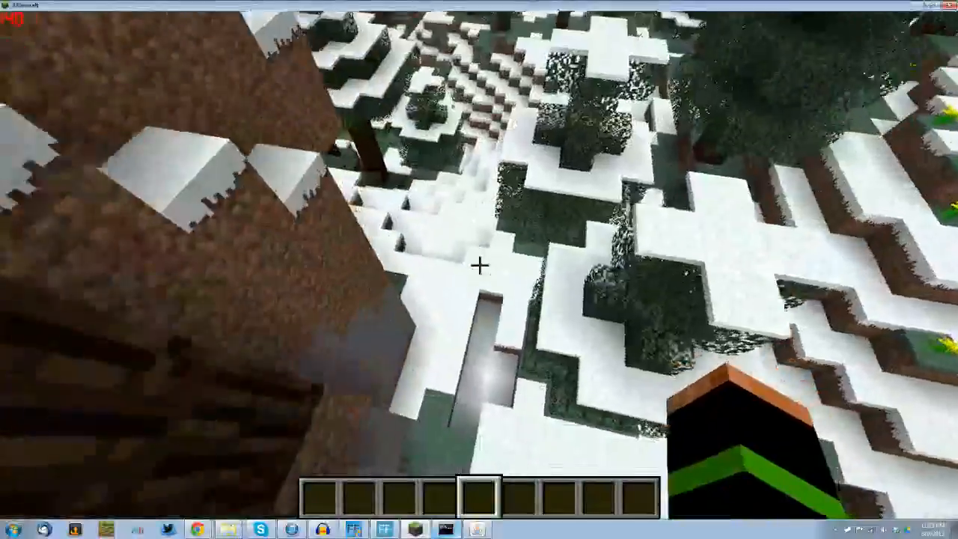
key(w)
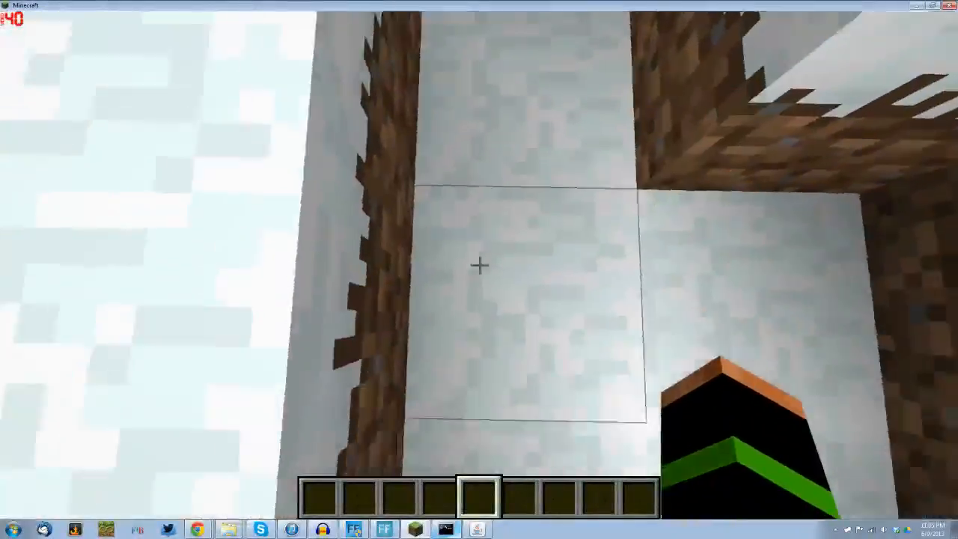